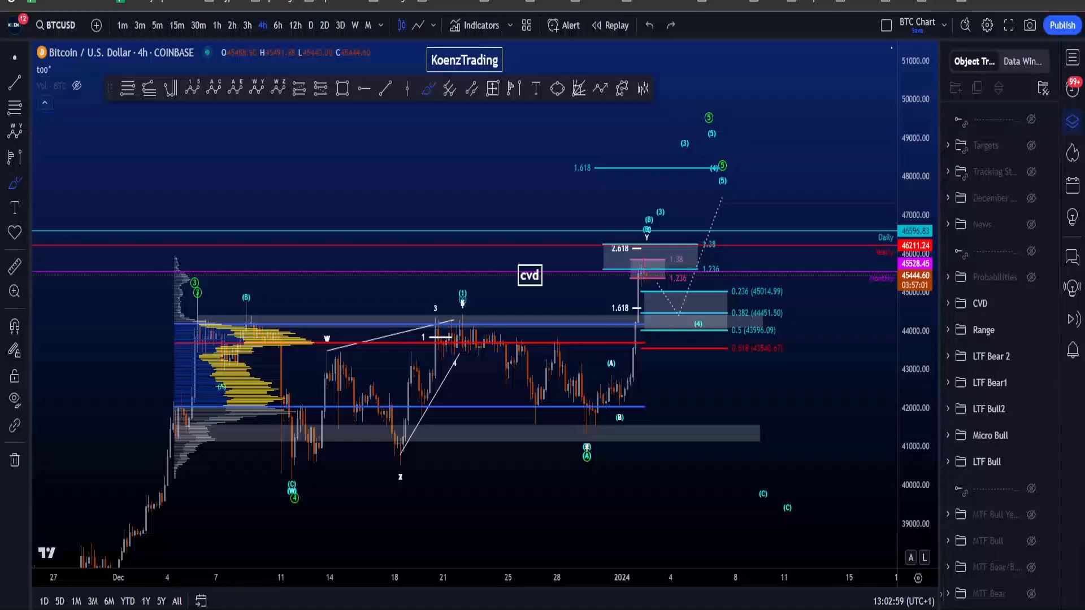
- Encircle the whole December price structure and its projections with Brush strokes, and undo the strokes
mouse_move(191, 450)
left_mouse_down()
mouse_move(639, 497)
mouse_move(215, 173)
mouse_move(392, 516)
left_mouse_up()
left_click_drag(297, 504, 651, 340)
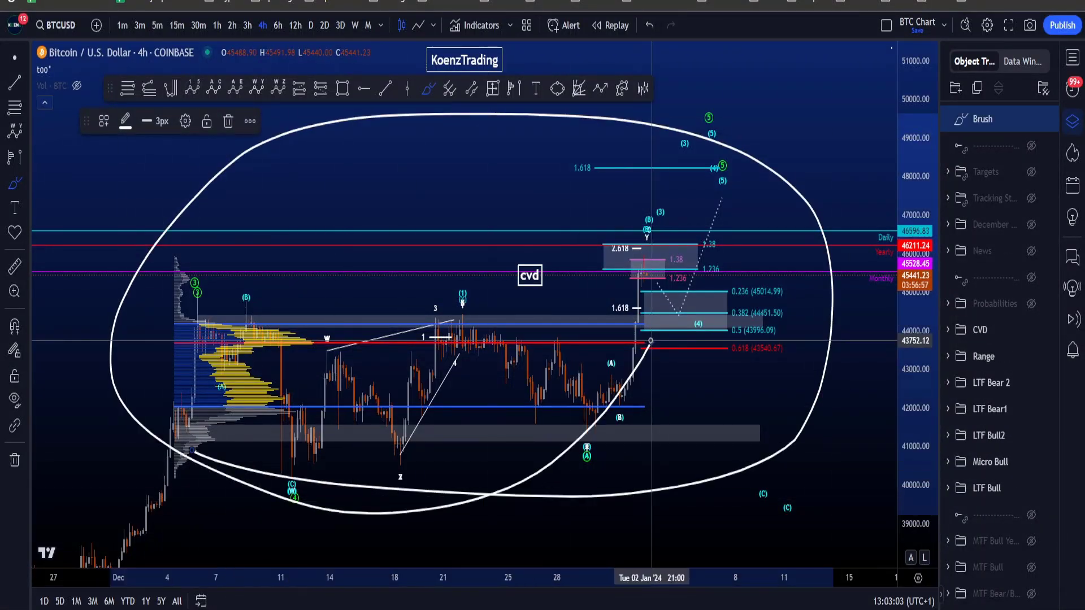
key("ctrl+z")
key("ctrl+z")
- Trace wave 3 down to wave 4 and up to the wave 5 target with the Brush, and undo the strokes
mouse_move(197, 292)
left_mouse_down()
mouse_move(521, 455)
mouse_move(600, 437)
mouse_move(616, 415)
mouse_move(719, 172)
left_mouse_up()
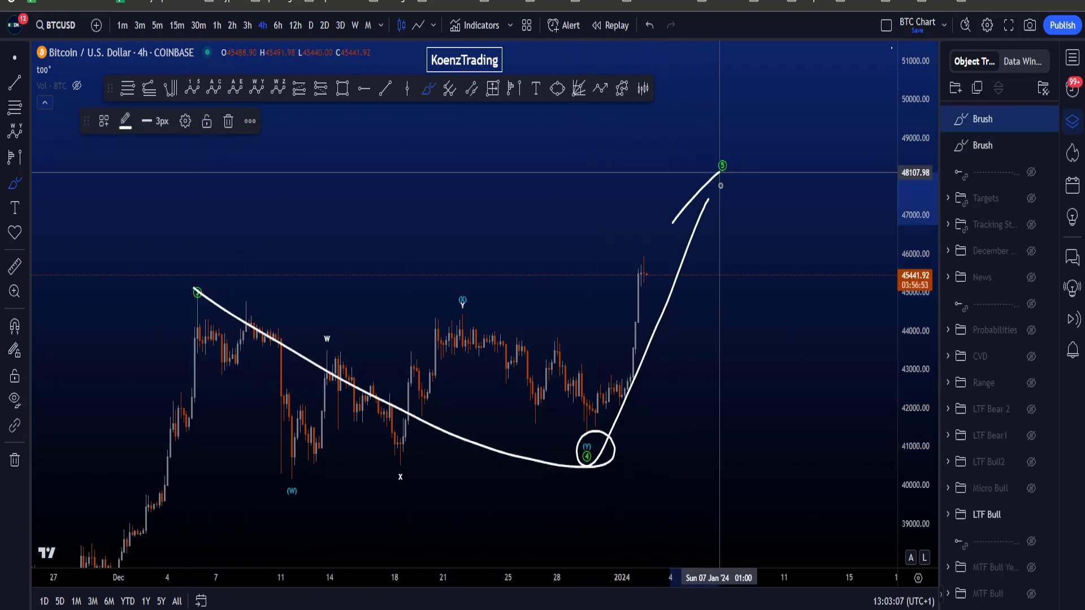
key("ctrl+z")
key("ctrl+z")
- Sketch the advance from the wave 4 low and its continuation with the Brush, and undo the strokes
left_click_drag(910, 492, 910, 467)
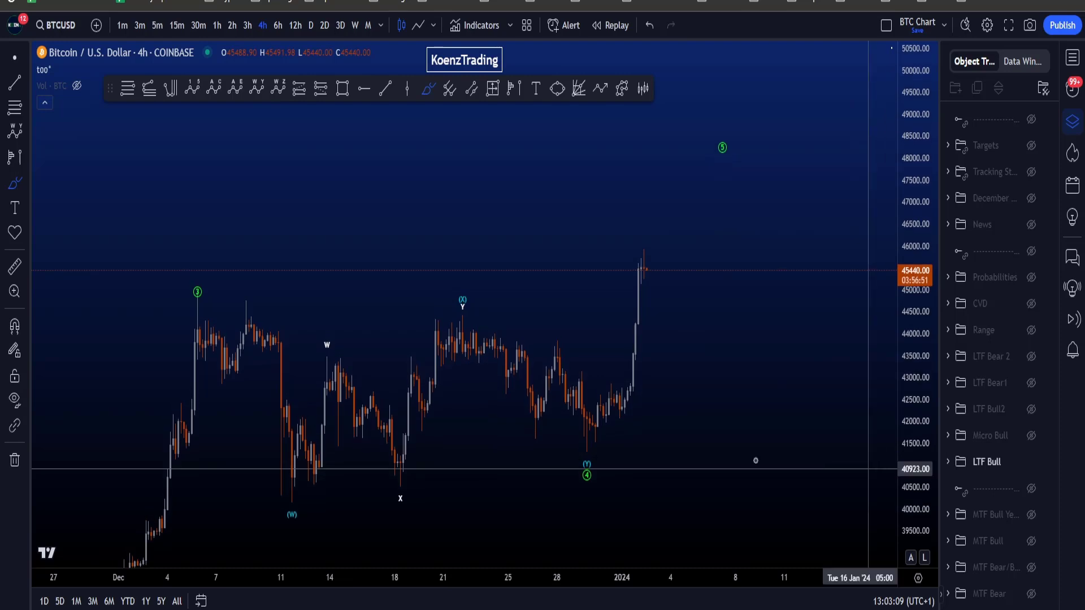
scroll(672, 468, "up", 1)
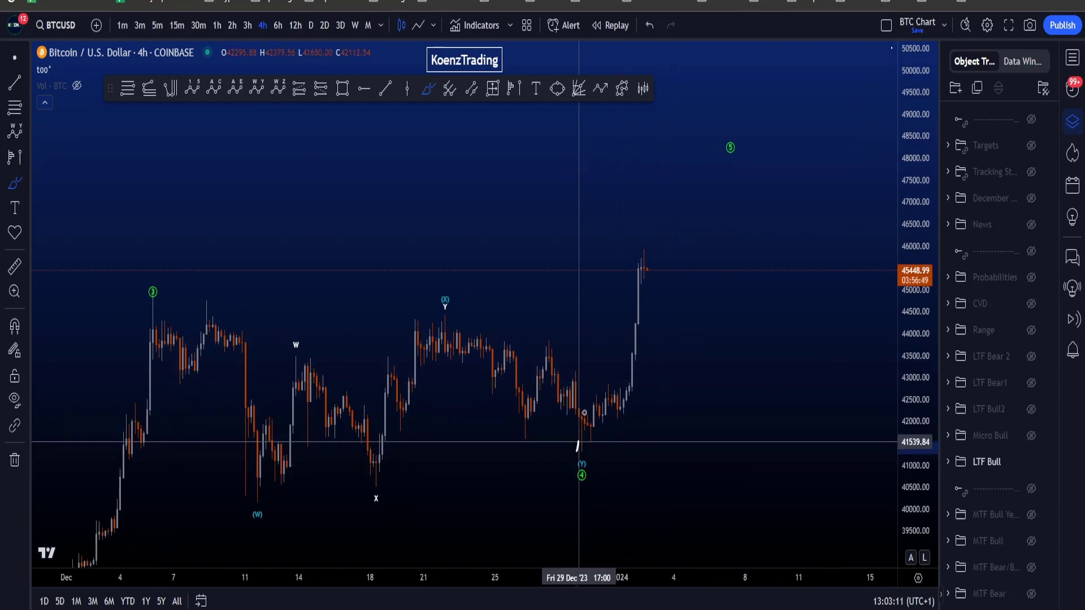
mouse_move(579, 442)
left_mouse_down()
mouse_move(615, 409)
mouse_move(638, 308)
left_mouse_up()
mouse_move(651, 242)
left_mouse_down()
mouse_move(670, 280)
mouse_move(697, 287)
left_mouse_up()
mouse_move(740, 122)
left_mouse_down()
mouse_move(713, 152)
mouse_move(746, 124)
left_mouse_up()
key("ctrl+z")
key("ctrl+z")
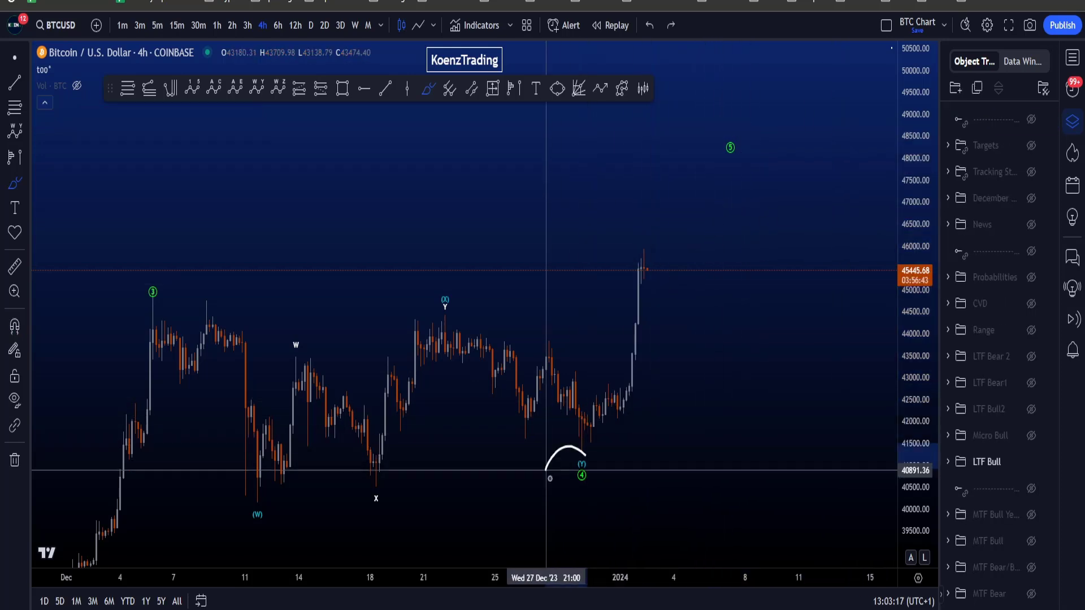
- Brush over the wave 4 low and the decline from wave 3 to wave 4, undoing each stroke
left_click_drag(550, 479, 559, 480)
key("ctrl+z")
mouse_move(125, 324)
left_mouse_down()
mouse_move(235, 443)
mouse_move(362, 411)
mouse_move(503, 318)
mouse_move(582, 452)
left_mouse_up()
key("ctrl+z")
mouse_move(455, 331)
left_mouse_down()
mouse_move(504, 374)
mouse_move(547, 347)
left_mouse_up()
key("ctrl+z")
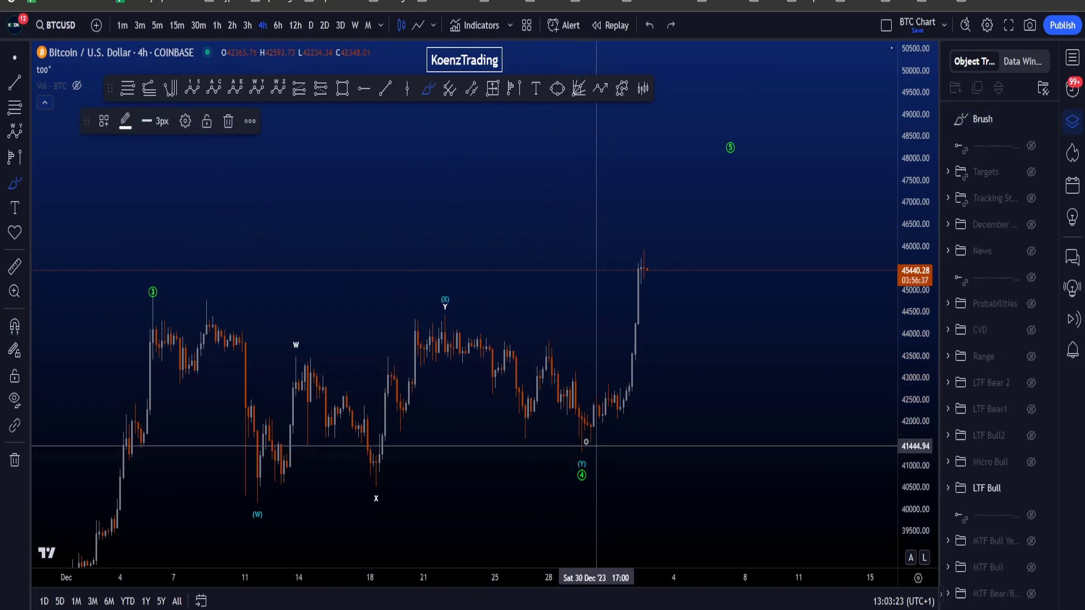
- Highlight the late-December low and circle the wave 4 label below it with the Brush, undoing each stroke
mouse_move(590, 439)
left_mouse_down()
mouse_move(608, 440)
mouse_move(575, 439)
left_mouse_up()
key("ctrl+z")
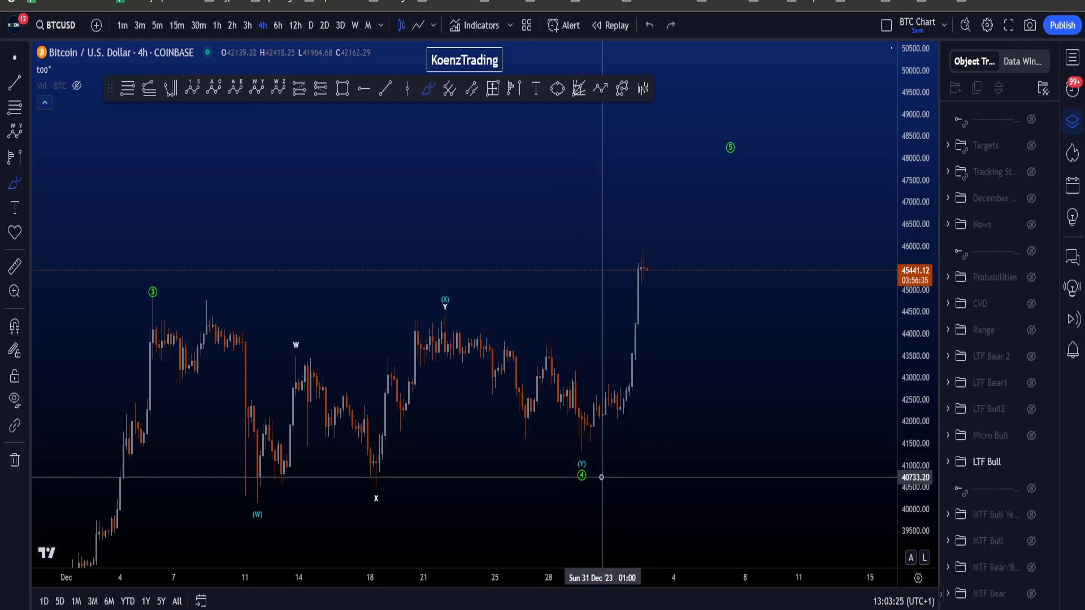
mouse_move(600, 477)
left_mouse_down()
mouse_move(558, 499)
mouse_move(620, 474)
mouse_move(573, 470)
left_mouse_up()
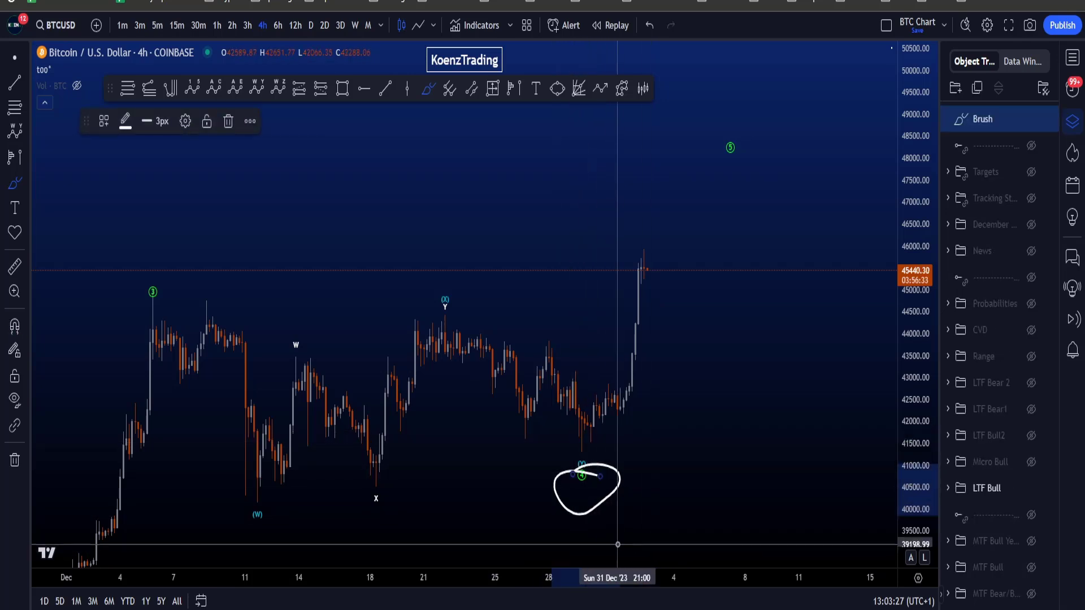
key("ctrl+z")
left_click_drag(626, 440, 517, 435)
key("ctrl+z")
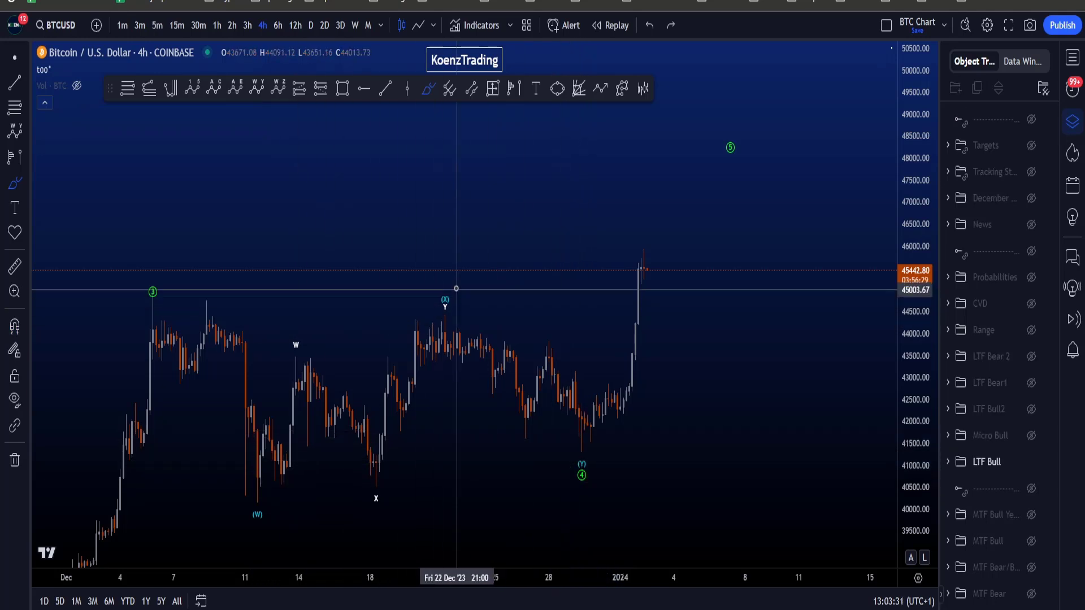
- Trace the W-X-Y swings up to (X) and the decline from wave 3 to (W), undoing each Brush stroke
left_click_drag(456, 287, 448, 288)
key("ctrl+z")
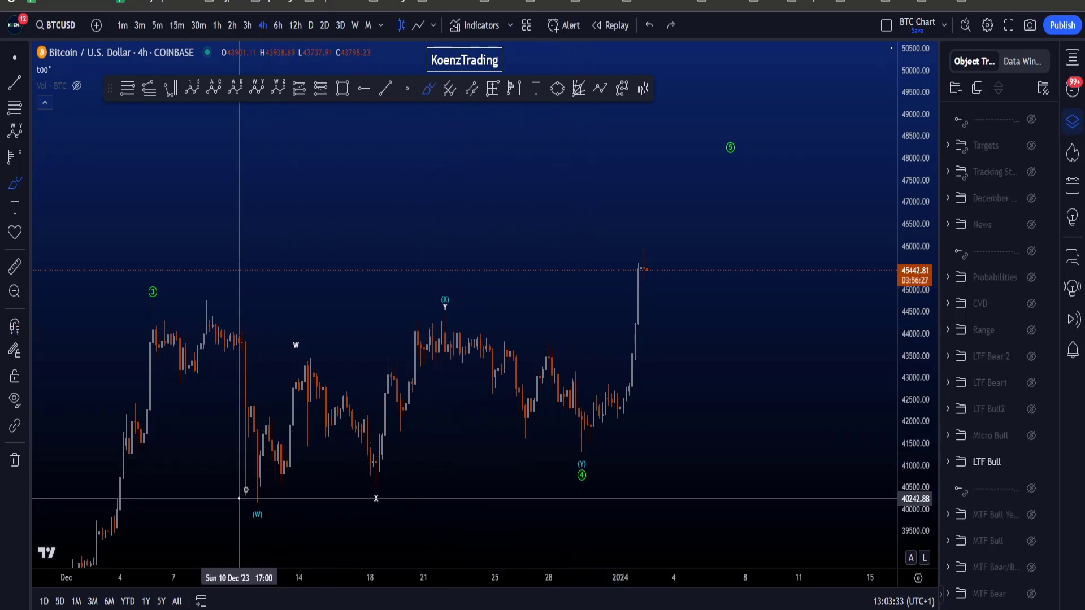
left_click_drag(242, 495, 305, 368)
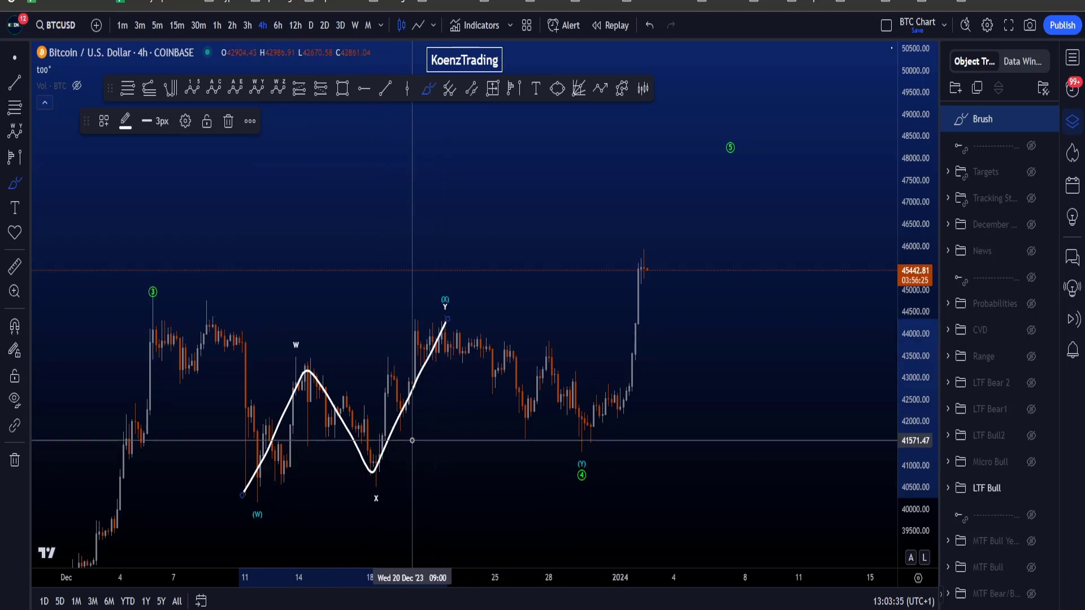
key("ctrl+z")
left_click_drag(157, 313, 221, 327)
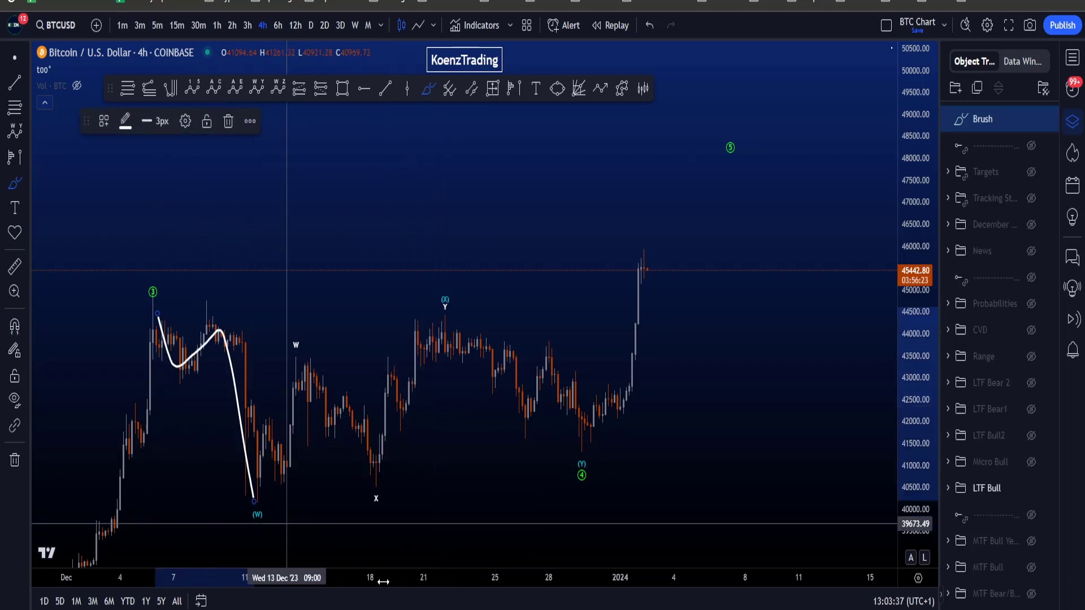
key("ctrl+z")
- Sketch the correction from wave 3 through to the move after wave 4 with the Brush, and undo it
mouse_move(152, 298)
left_mouse_down()
mouse_move(252, 436)
mouse_move(363, 390)
mouse_move(444, 318)
mouse_move(590, 464)
mouse_move(683, 258)
mouse_move(691, 296)
left_mouse_up()
key("ctrl+z")
key("ctrl+z")
key("ctrl+z")
- Show the Micro Bull group of drawings on the chart
left_click(1030, 436)
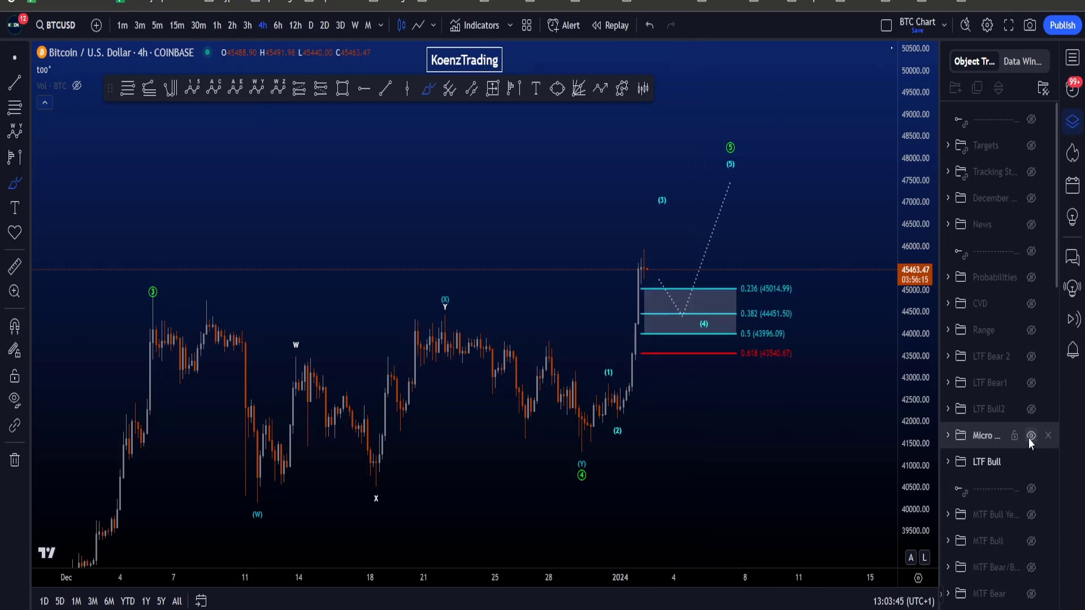
mouse_move(592, 461)
left_mouse_down()
mouse_move(746, 295)
mouse_move(643, 436)
left_mouse_up()
key("ctrl+z")
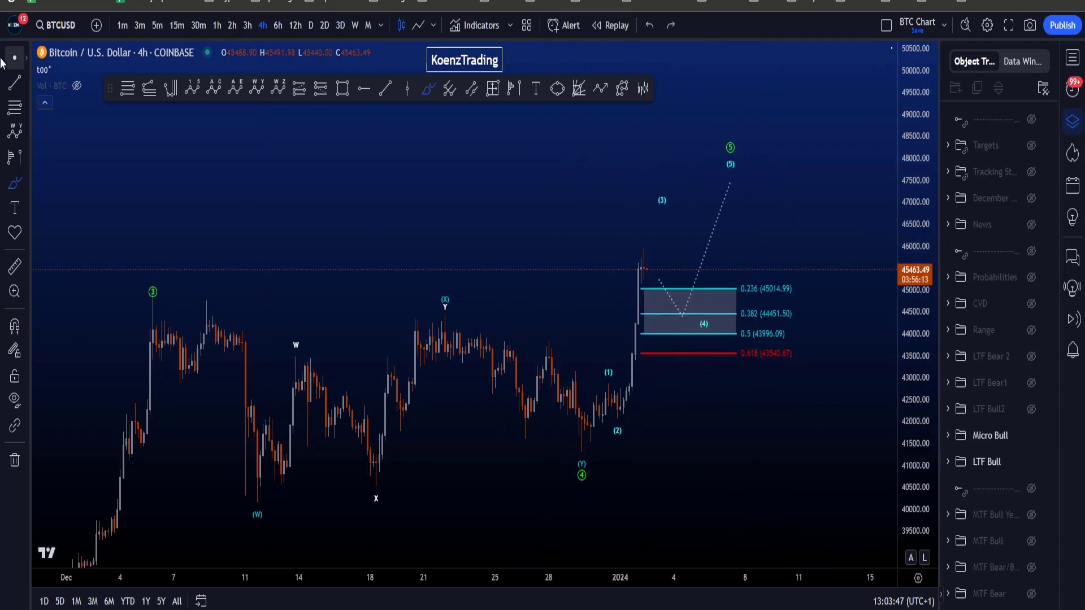
- Switch the chart to the 2-hour interval, framed on the Micro Bull projection
key("Escape")
left_click_drag(810, 484, 751, 516)
left_click_drag(905, 496, 905, 481)
scroll(687, 407, "up", 3)
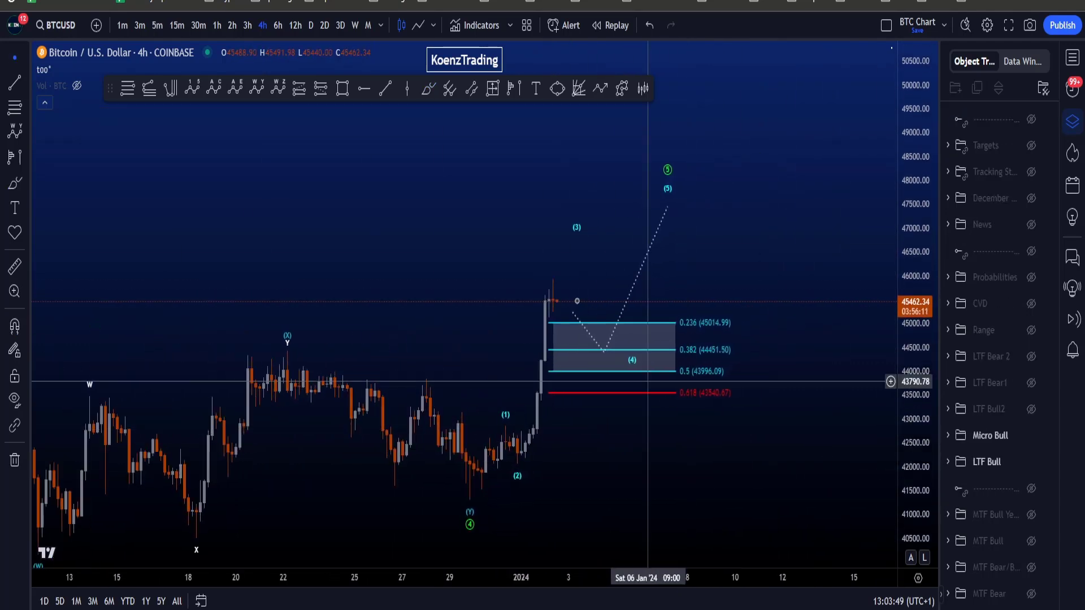
left_click(231, 26)
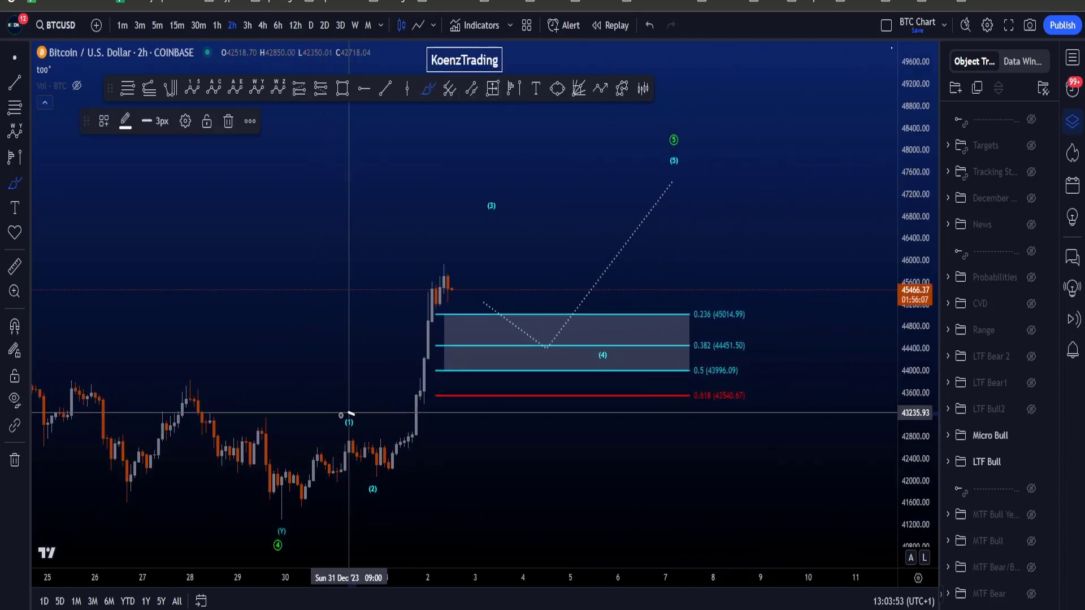
- Trace the micro path from (1) to (3), into the (4) zone and up toward (5), undoing the Brush strokes
mouse_move(341, 416)
left_mouse_down()
mouse_move(381, 480)
mouse_move(468, 246)
mouse_move(479, 259)
left_mouse_up()
key("ctrl+z")
key("ctrl+z")
left_click_drag(496, 213, 534, 320)
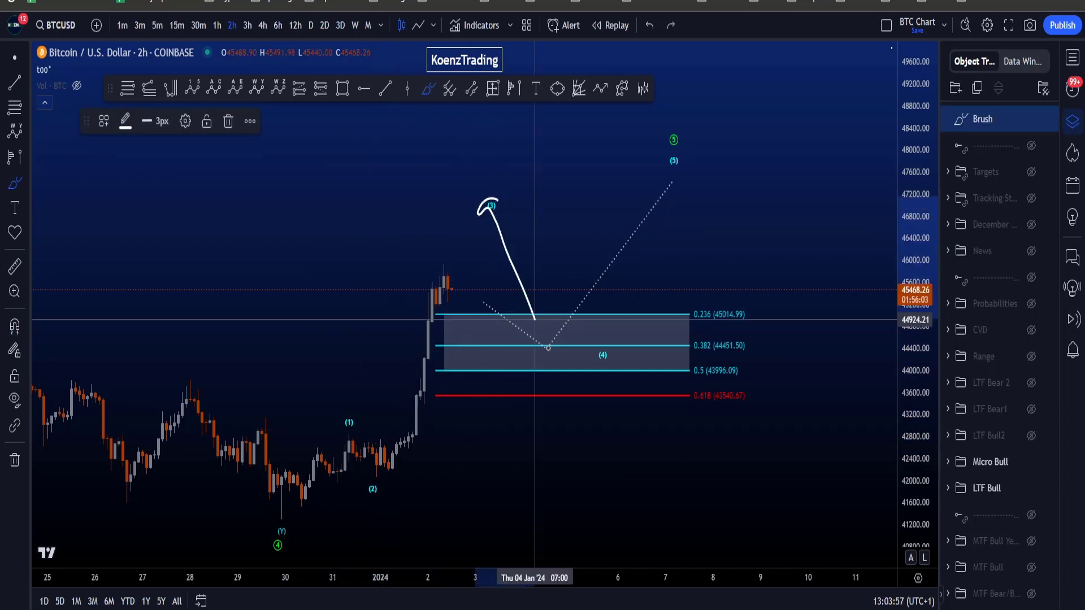
left_click_drag(607, 272, 635, 213)
key("ctrl+z")
- Mark the recent high and encircle micro waves (1) and (2) with the Brush, undoing each stroke
left_click_drag(925, 475, 921, 442)
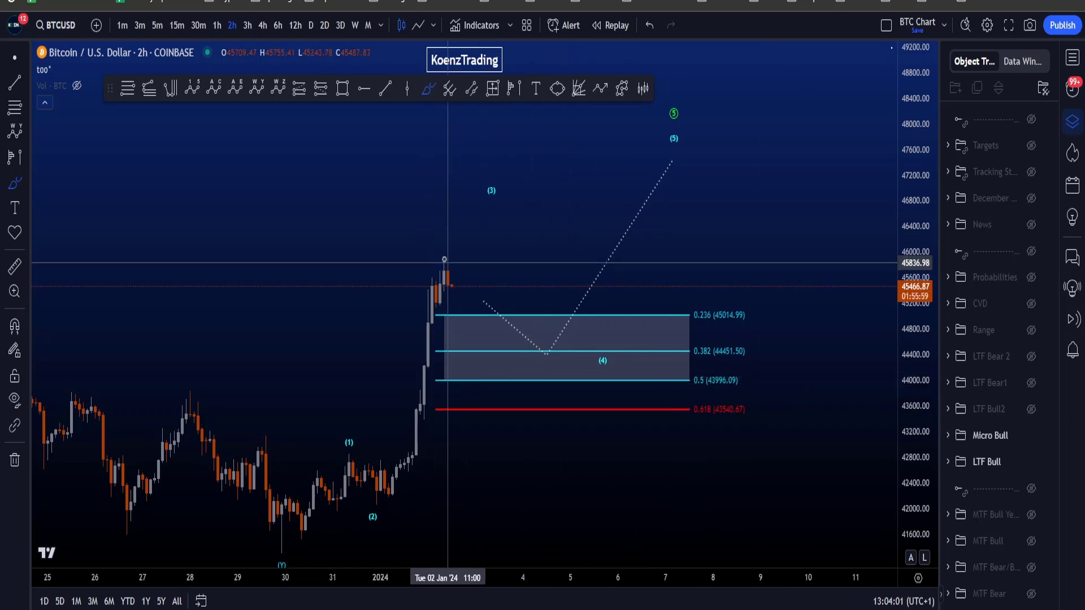
mouse_move(431, 264)
left_mouse_down()
mouse_move(574, 311)
mouse_move(392, 277)
left_mouse_up()
key("ctrl+z")
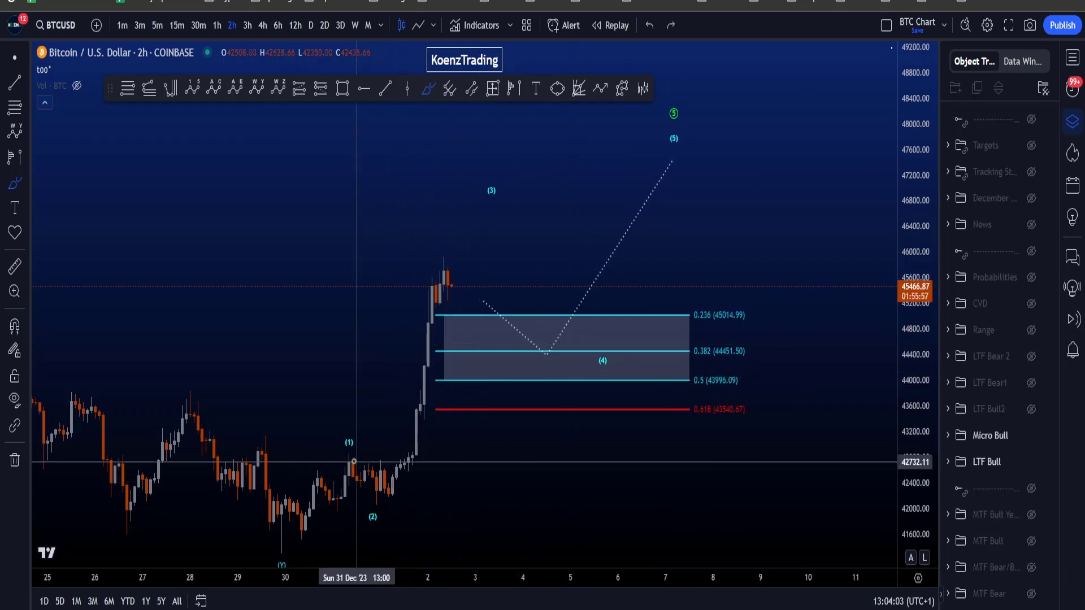
mouse_move(368, 453)
left_mouse_down()
mouse_move(346, 511)
mouse_move(340, 451)
left_mouse_up()
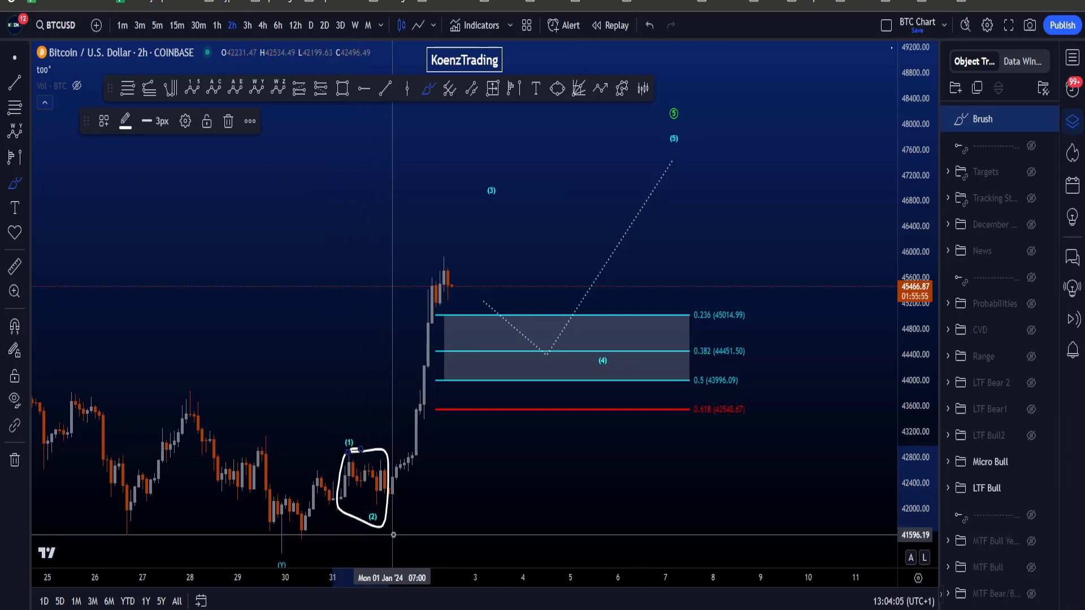
key("ctrl+z")
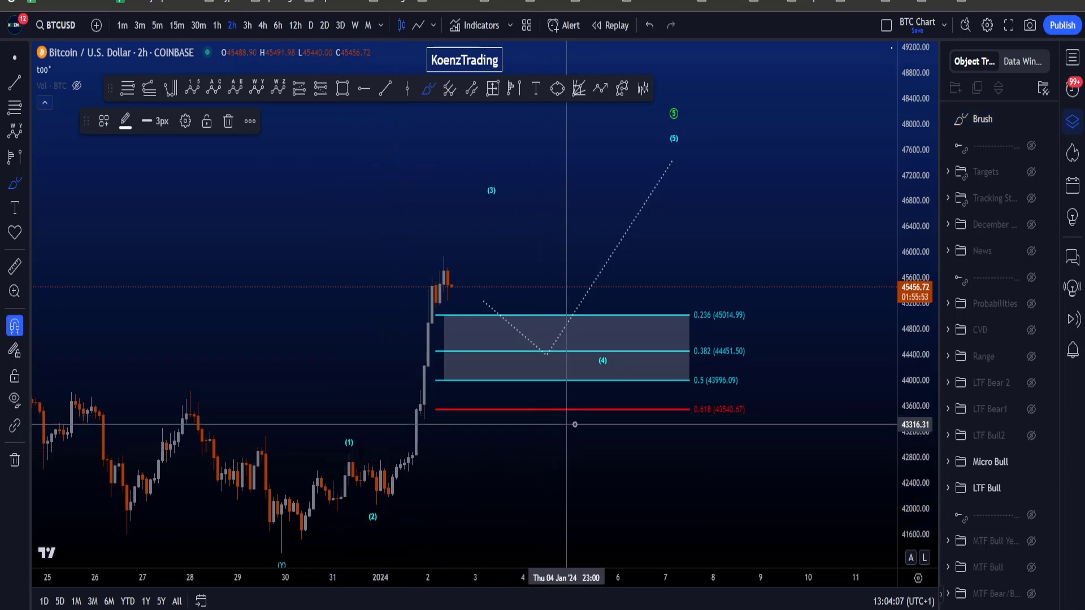
- Circle the micro wave (4) label and mark the wave (2) low and the retracement zone, undoing each Brush stroke
mouse_move(616, 352)
left_mouse_down()
mouse_move(593, 383)
mouse_move(607, 338)
left_mouse_up()
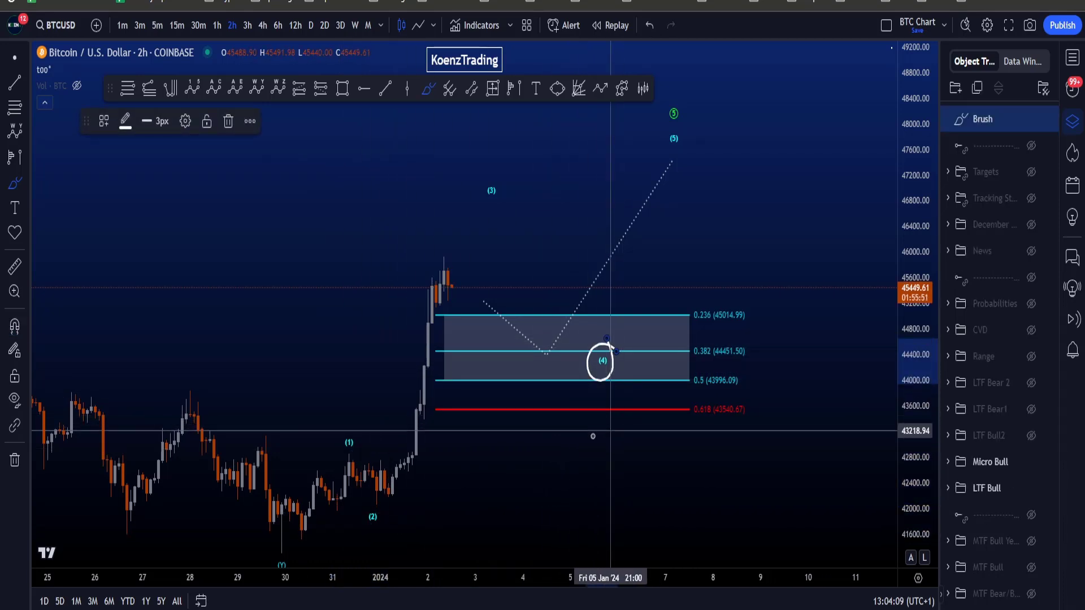
key("ctrl+z")
left_click_drag(389, 474, 391, 471)
key("ctrl+z")
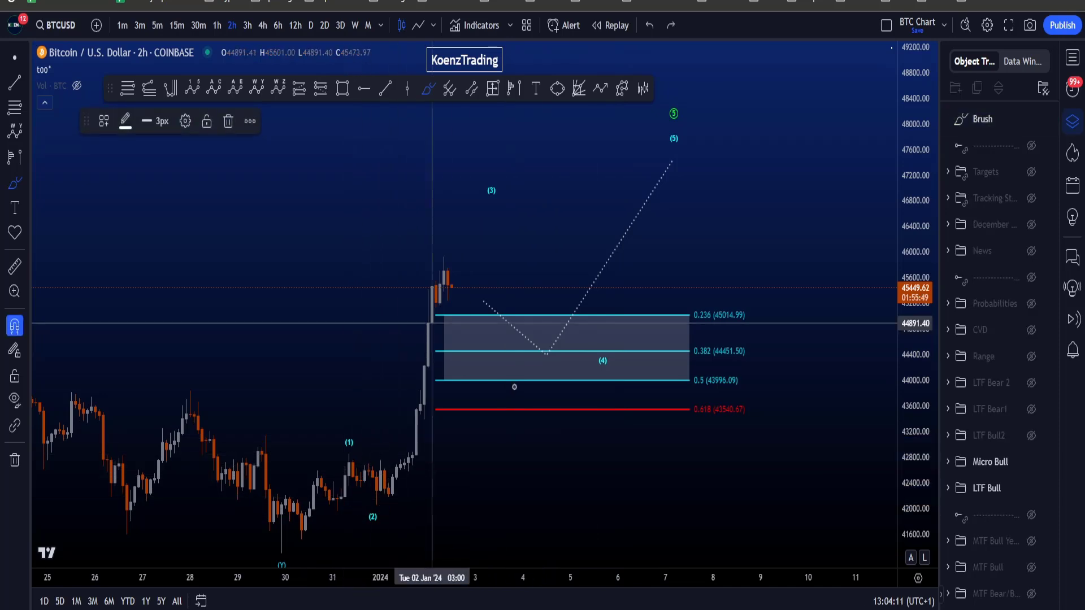
left_click_drag(575, 347, 610, 356)
key("ctrl+z")
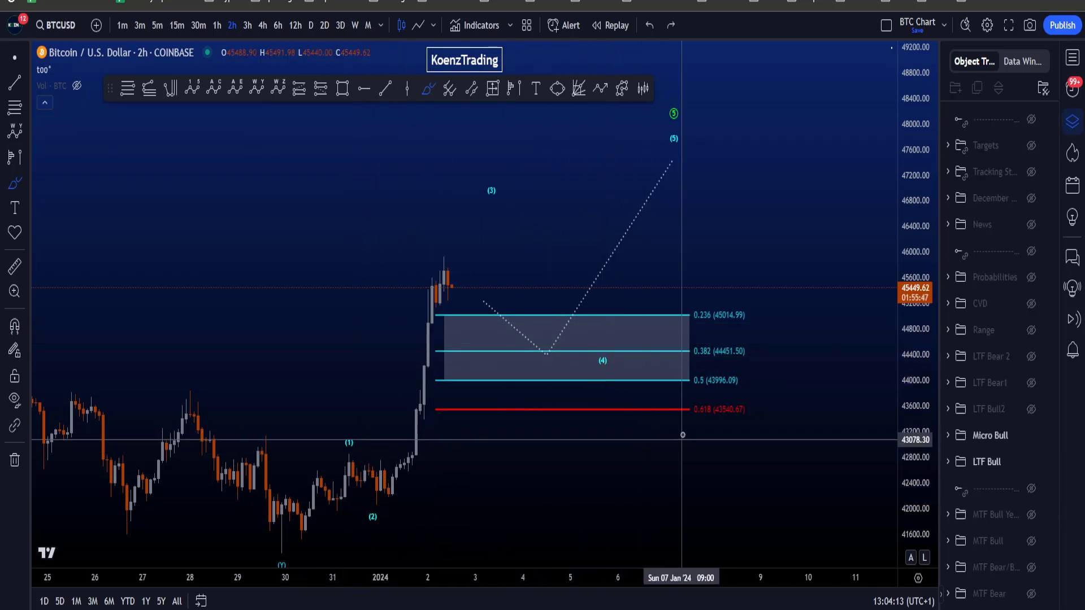
- Encircle the wave (4) retracement zone and its level labels with the Brush, and undo the stroke
scroll(513, 512, "down", 2)
left_click_drag(439, 504, 435, 500)
key("ctrl+z")
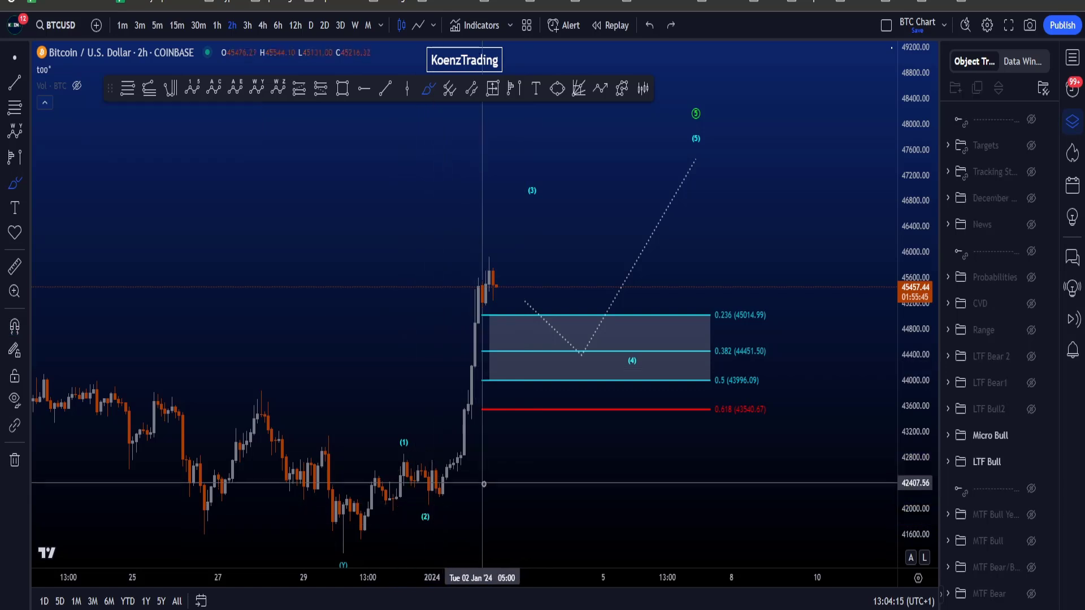
mouse_move(658, 437)
left_mouse_down()
mouse_move(775, 387)
mouse_move(660, 294)
mouse_move(479, 375)
left_mouse_up()
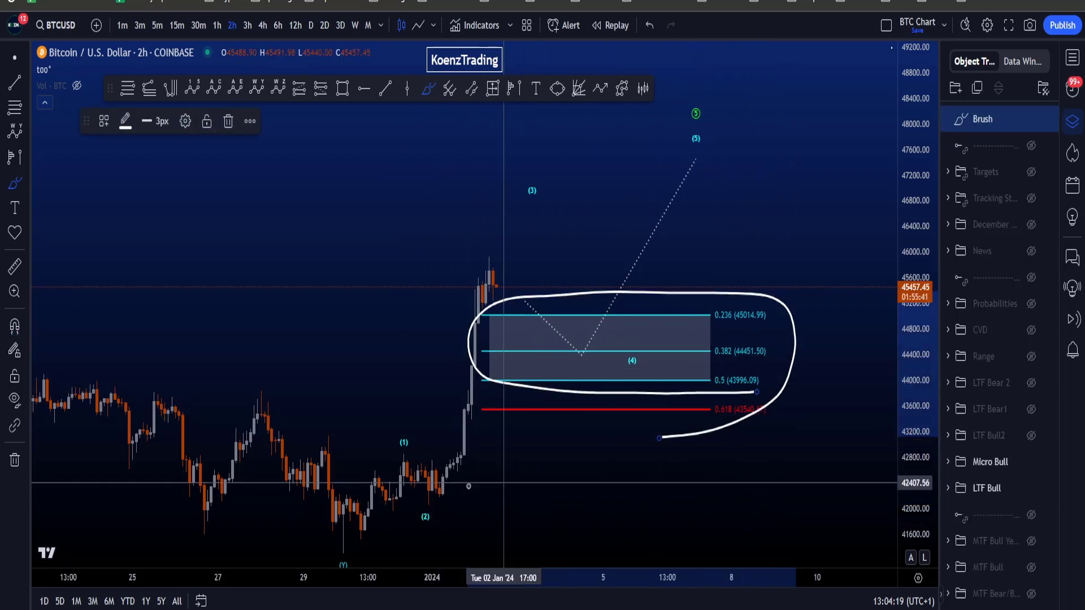
key("ctrl+z")
- Circle micro wave (2) and trace the rally up to the recent high with the Brush, and undo the strokes
mouse_move(442, 495)
left_mouse_down()
mouse_move(410, 493)
mouse_move(442, 502)
mouse_move(503, 283)
mouse_move(489, 261)
left_mouse_up()
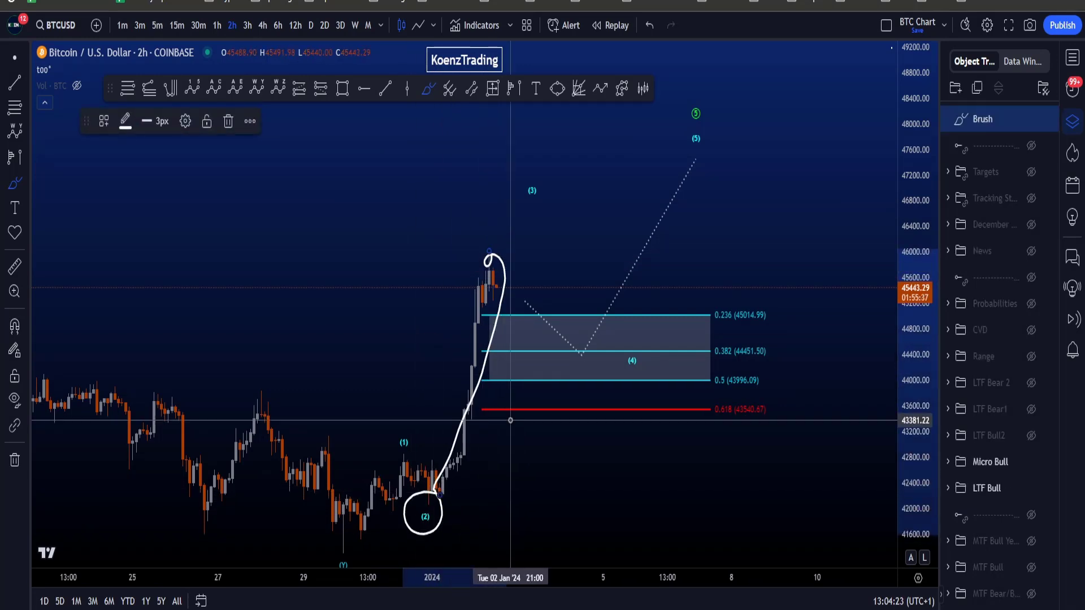
key("ctrl+z")
key("ctrl+z")
- Bracket the 0.236 to 0.5 retracement labels and mark the 0.236 and 0.382 levels individually, undoing each Brush stroke
mouse_move(710, 305)
left_mouse_down()
mouse_move(788, 309)
mouse_move(699, 397)
left_mouse_up()
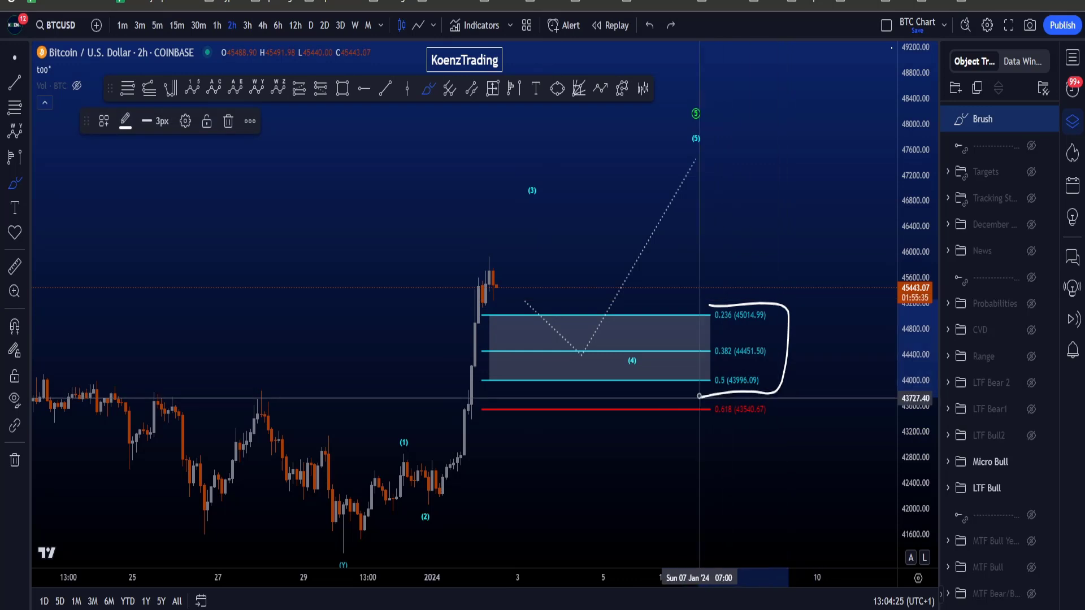
key("ctrl+z")
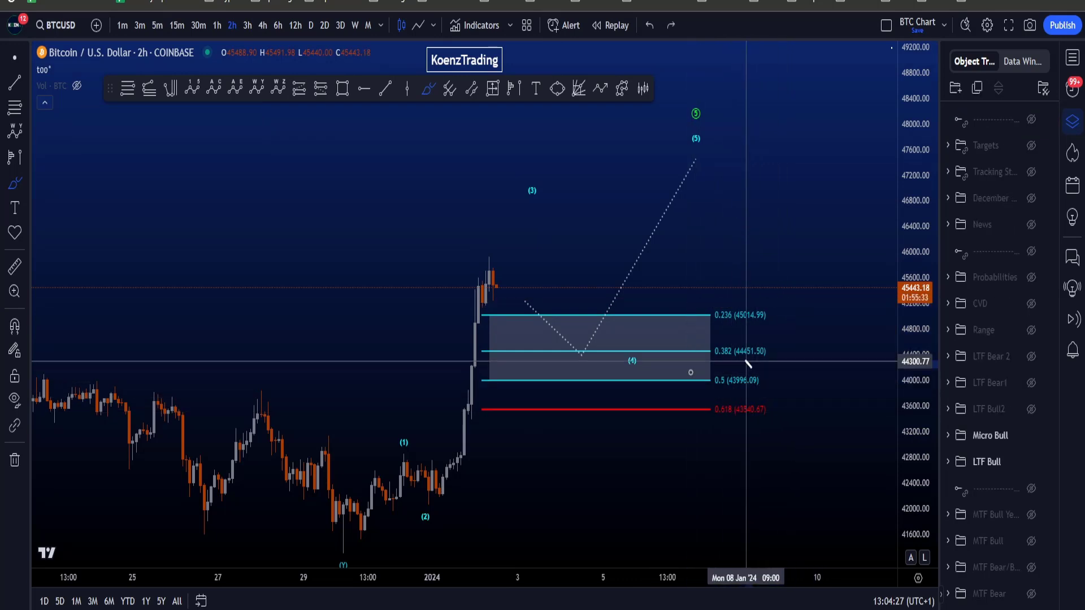
left_click_drag(746, 362, 725, 366)
key("ctrl+z")
mouse_move(768, 300)
left_mouse_down()
mouse_move(724, 343)
mouse_move(775, 305)
left_mouse_up()
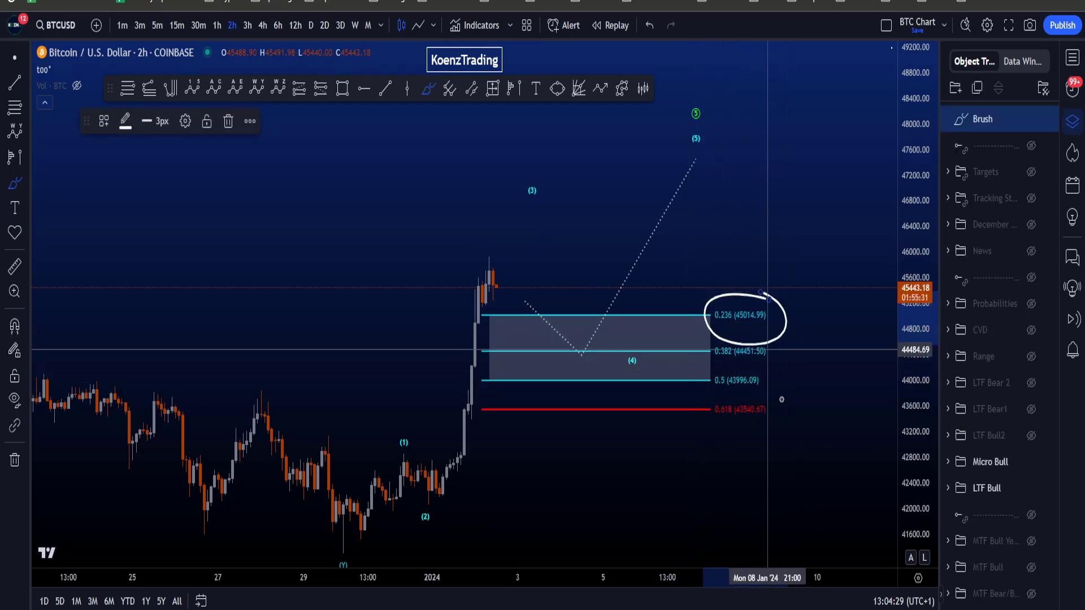
key("ctrl+z")
mouse_move(746, 362)
left_mouse_down()
mouse_move(709, 390)
mouse_move(769, 368)
left_mouse_up()
key("ctrl+z")
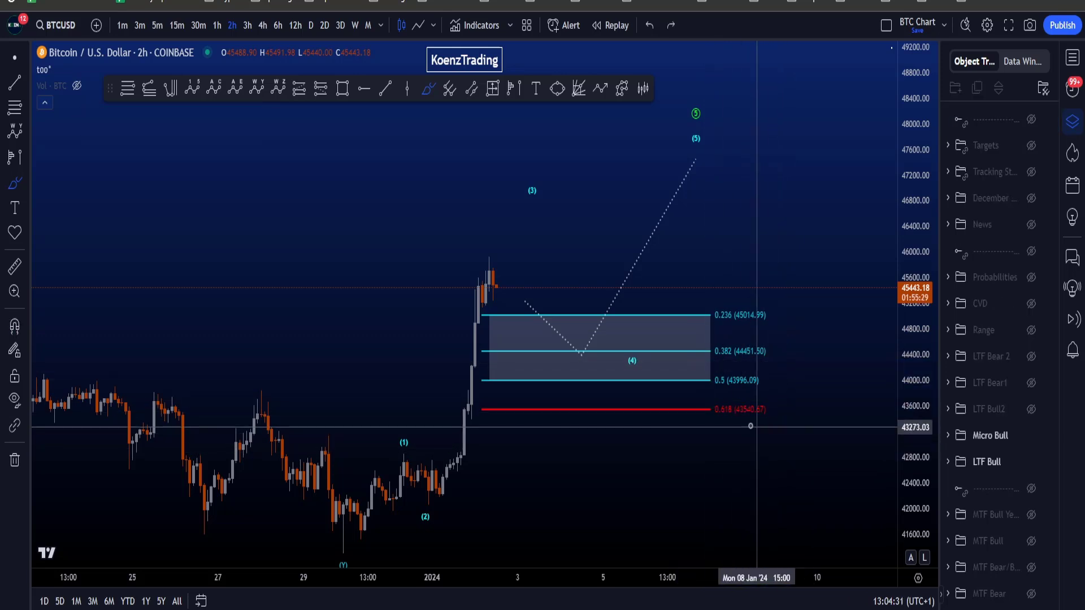
- Sketch a push from the recent high toward micro wave (3) and a curve under the latest candles, undoing both strokes
mouse_move(496, 249)
left_mouse_down()
mouse_move(528, 178)
mouse_move(541, 214)
left_mouse_up()
key("ctrl+z")
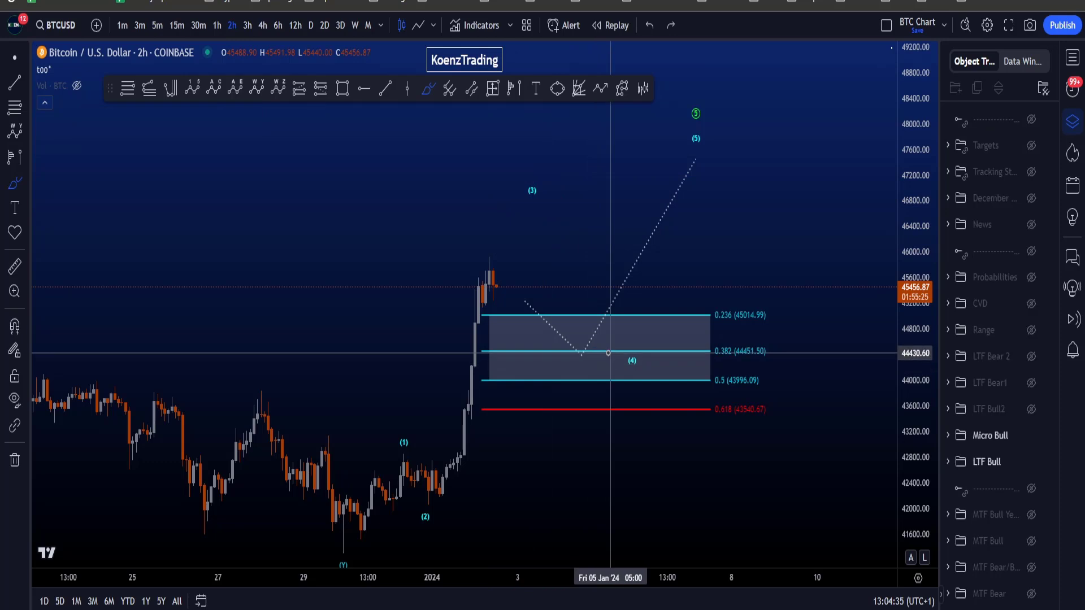
left_click_drag(485, 278, 507, 281)
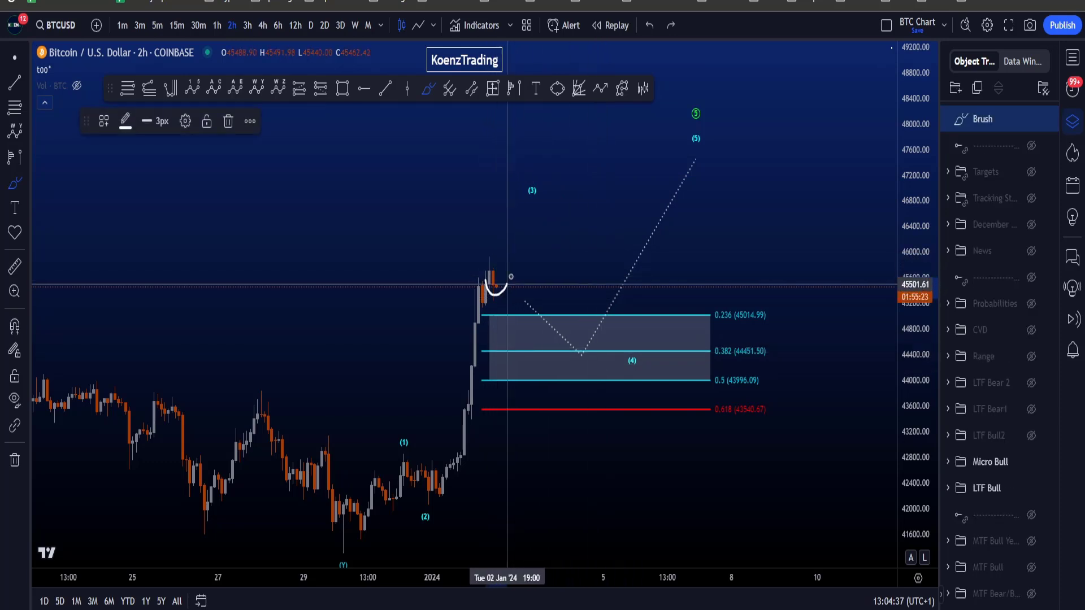
key("ctrl+z")
- Sketch a move beside the 0.236 level and mark the recent high with the Brush, undoing both strokes
mouse_move(727, 320)
left_mouse_down()
mouse_move(713, 325)
mouse_move(736, 217)
left_mouse_up()
key("ctrl+z")
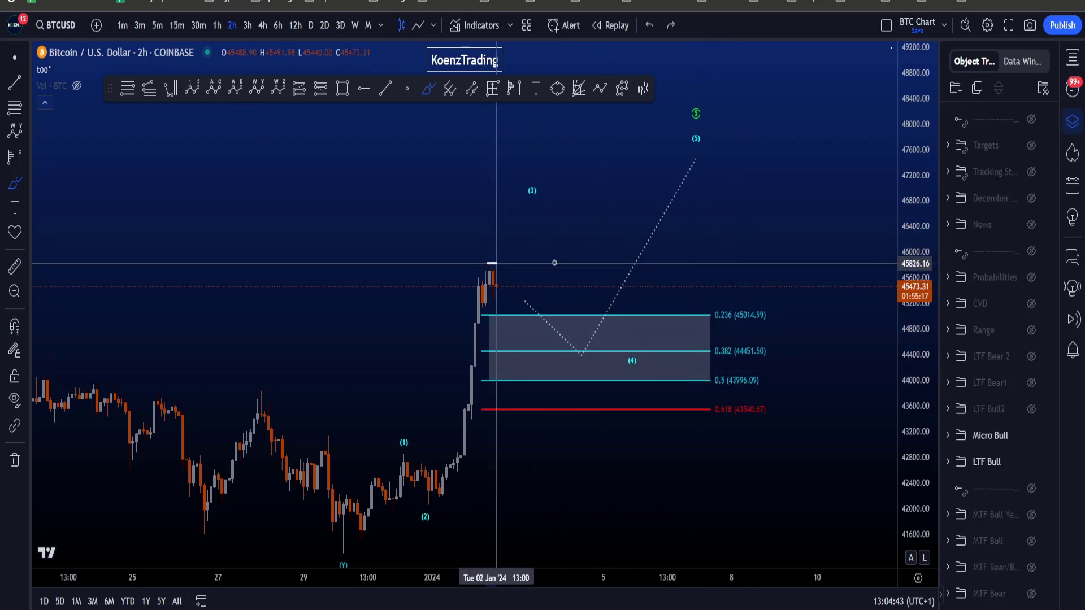
mouse_move(487, 261)
left_mouse_down()
mouse_move(552, 334)
mouse_move(496, 254)
left_mouse_up()
key("ctrl+z")
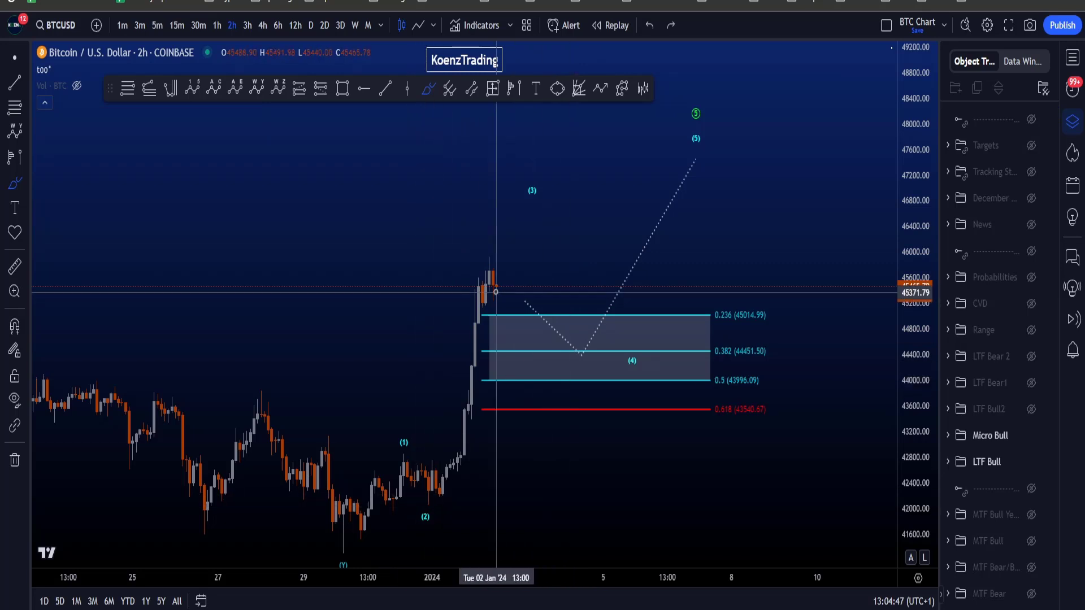
- Circle the red 0.618 retracement level with the Brush and undo the stroke
key("Escape")
left_click_drag(691, 478, 659, 498)
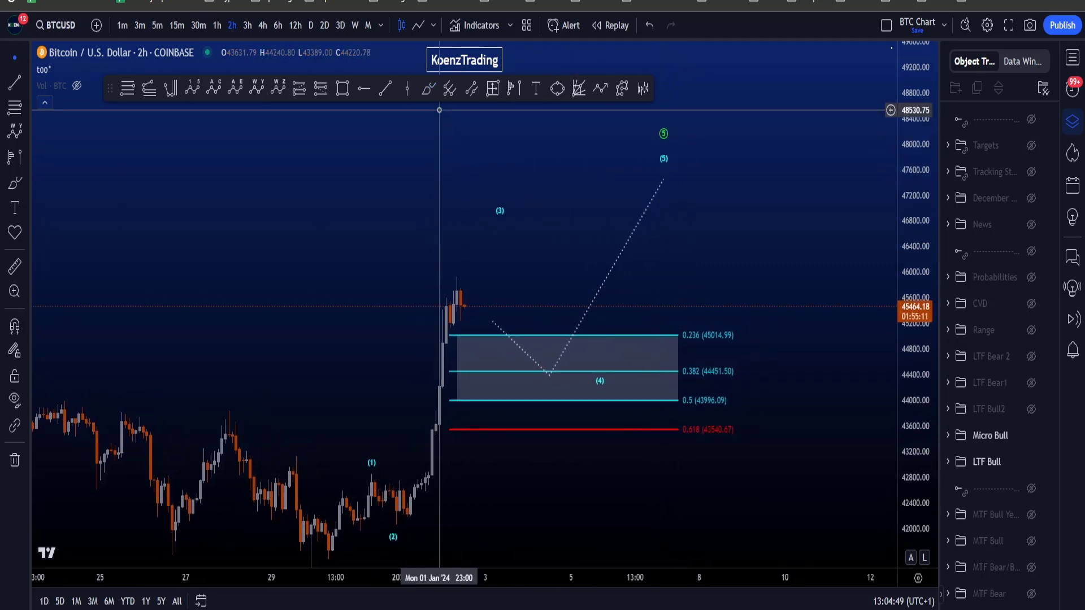
left_click(427, 88)
left_click_drag(710, 414, 729, 419)
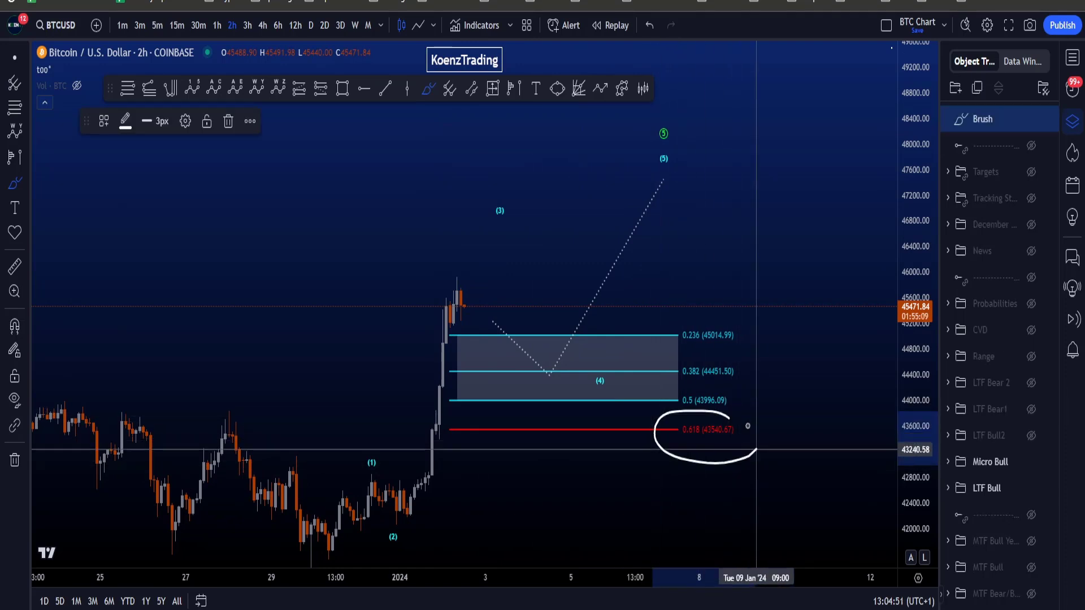
key("ctrl+z")
- Hide the Micro Bull and LTF Bull drawing groups and show the LTF Bull2 group
scroll(789, 502, "down", 2)
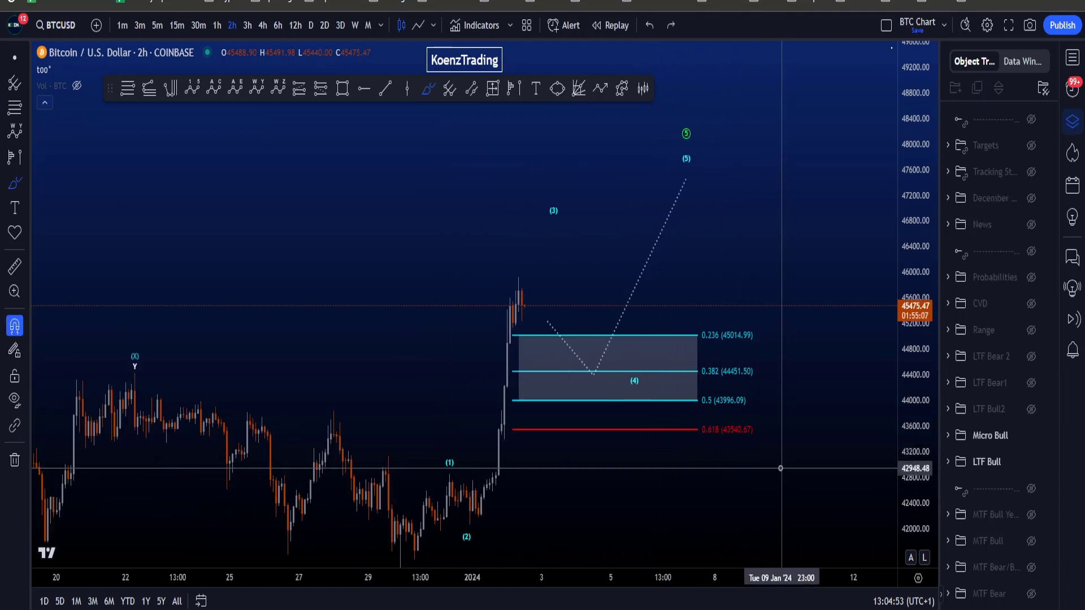
left_click(1030, 440)
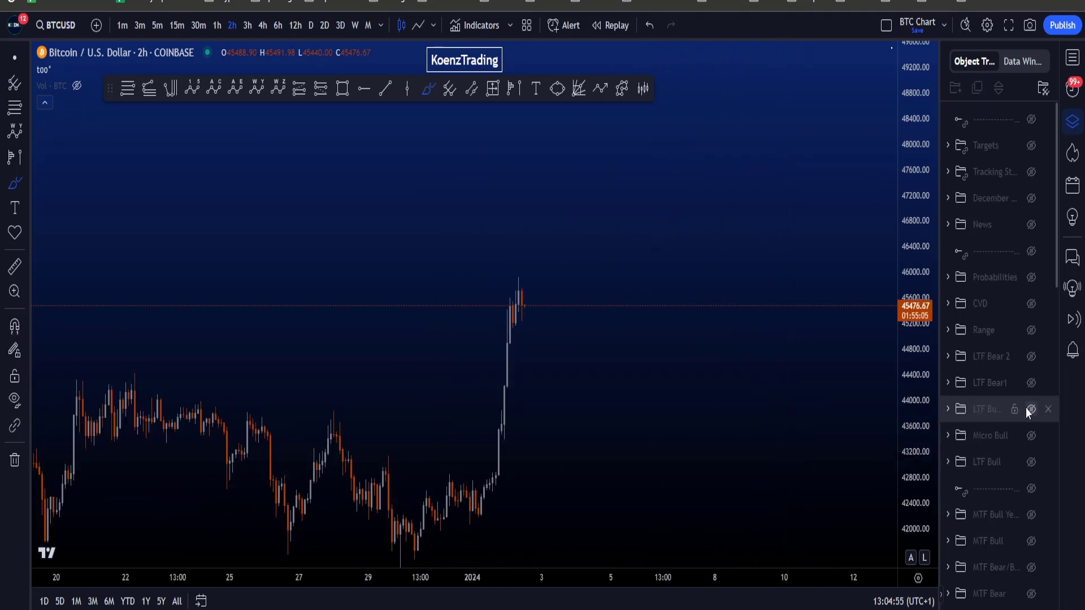
scroll(777, 423, "down", 3)
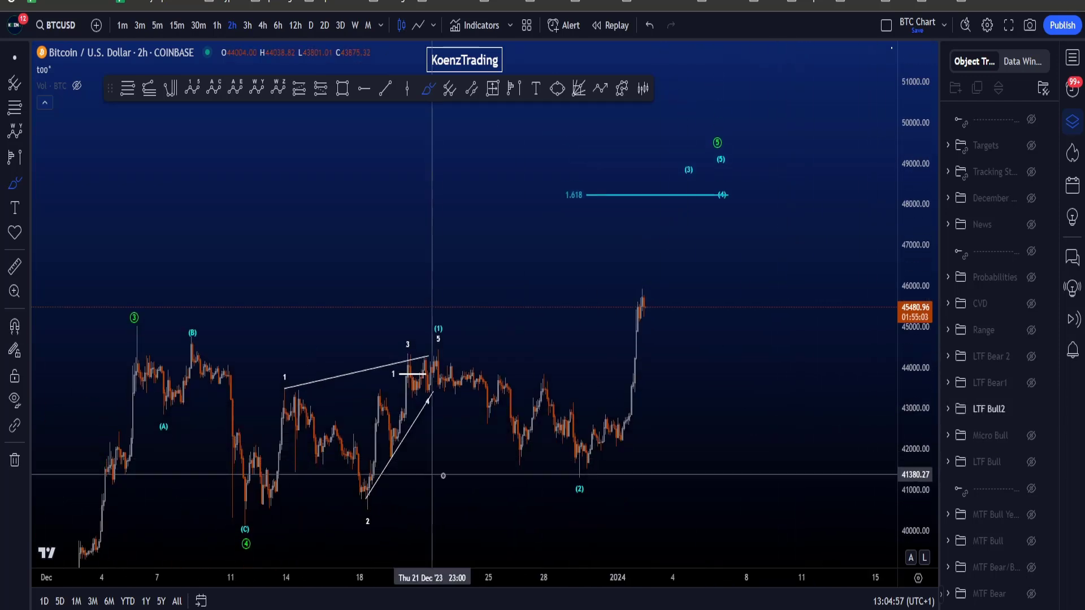
- Trace the (A)-(B)-(C) correction from circled wave 3 to circled wave 4 and sketch upward toward the targets, undoing both Brush strokes
left_click_drag(136, 409, 235, 520)
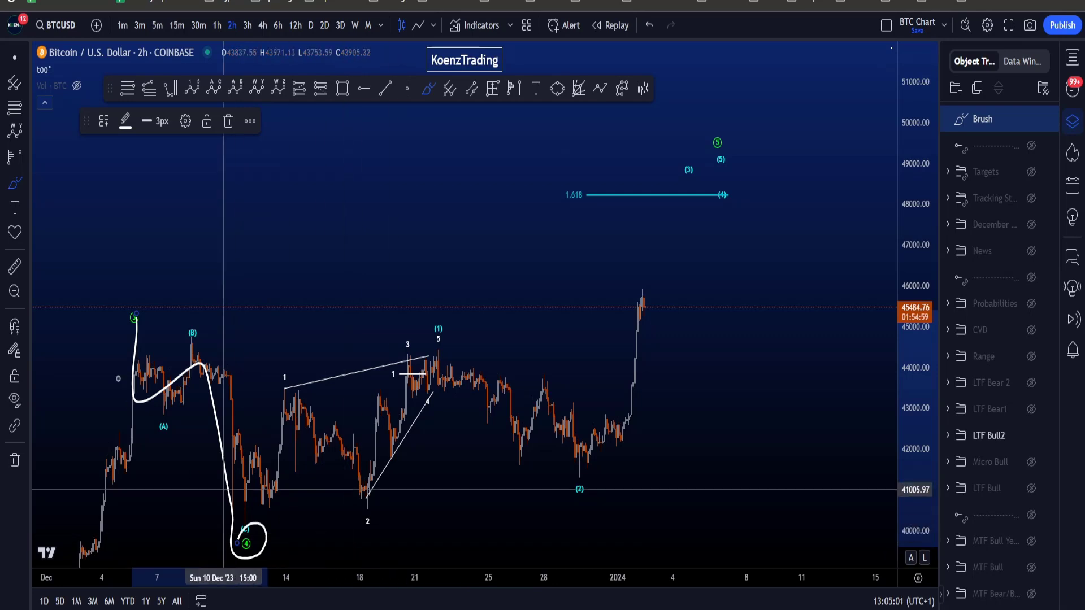
key("ctrl+z")
mouse_move(127, 332)
left_mouse_down()
mouse_move(189, 376)
mouse_move(242, 531)
mouse_move(462, 426)
mouse_move(628, 210)
left_mouse_up()
key("ctrl+z")
- Trace the wave (1) advance, the wave (2) pullback and the push toward wave (3) with the Brush, and undo the strokes
mouse_move(241, 496)
left_mouse_down()
mouse_move(461, 351)
mouse_move(421, 334)
mouse_move(561, 484)
left_mouse_up()
left_click_drag(606, 446, 693, 213)
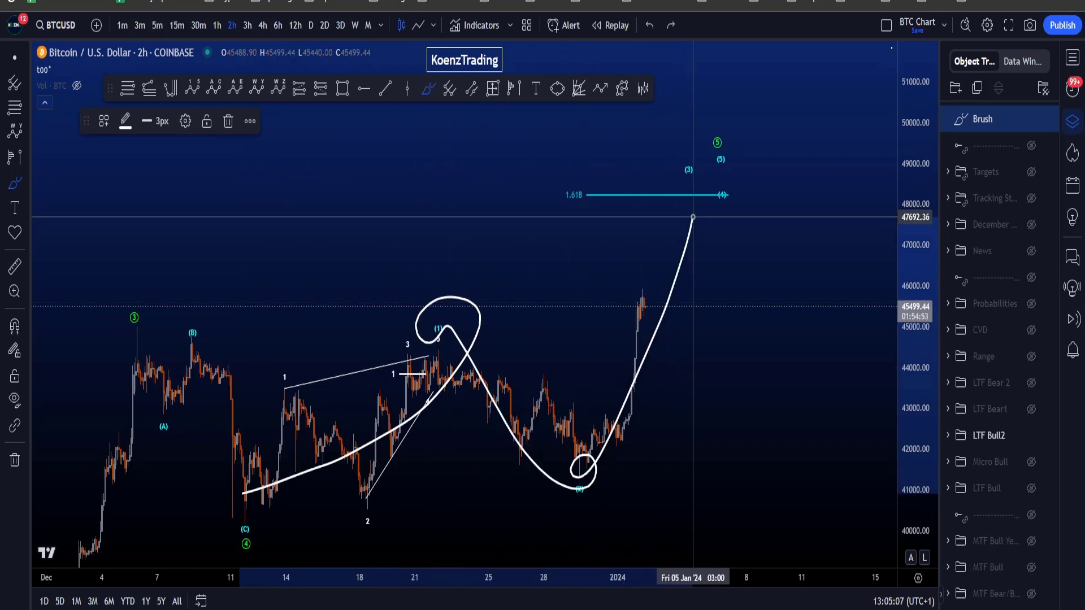
key("ctrl+z")
- Circle the 1.618 extension label and trace the path from circled wave 4 to wave (2), undoing each Brush stroke
mouse_move(615, 194)
left_mouse_down()
mouse_move(538, 194)
mouse_move(609, 184)
left_mouse_up()
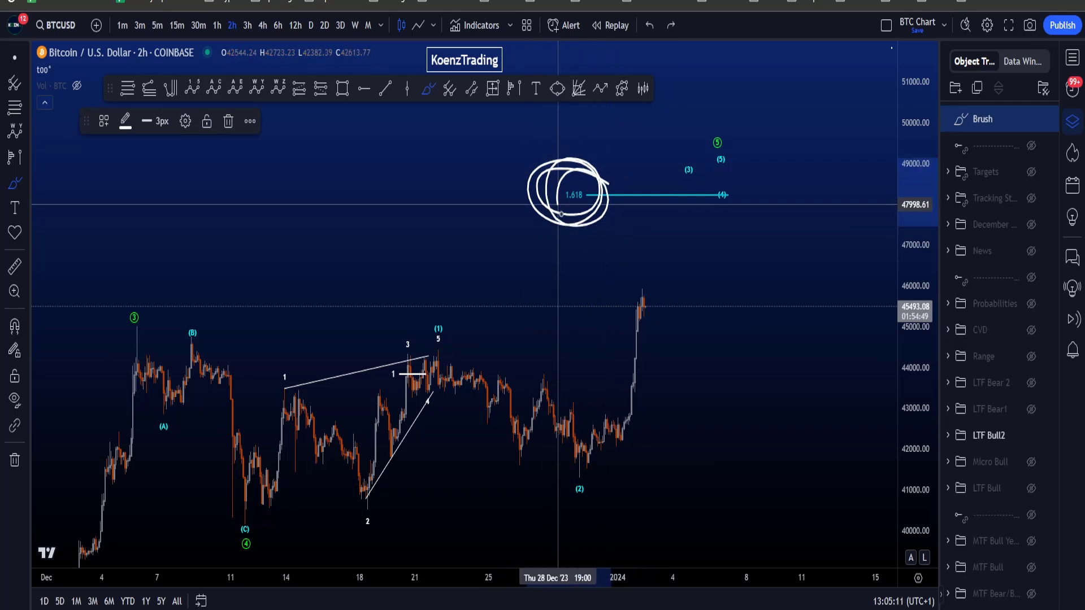
key("ctrl+z")
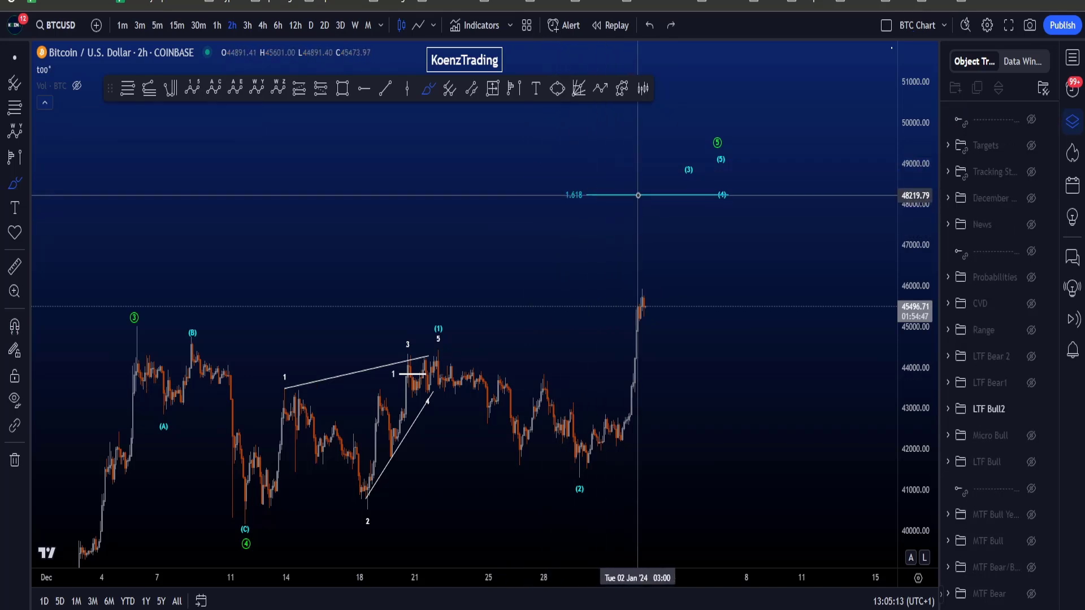
mouse_move(249, 516)
left_mouse_down()
mouse_move(361, 449)
mouse_move(430, 317)
mouse_move(529, 449)
mouse_move(577, 465)
left_mouse_up()
key("ctrl+z")
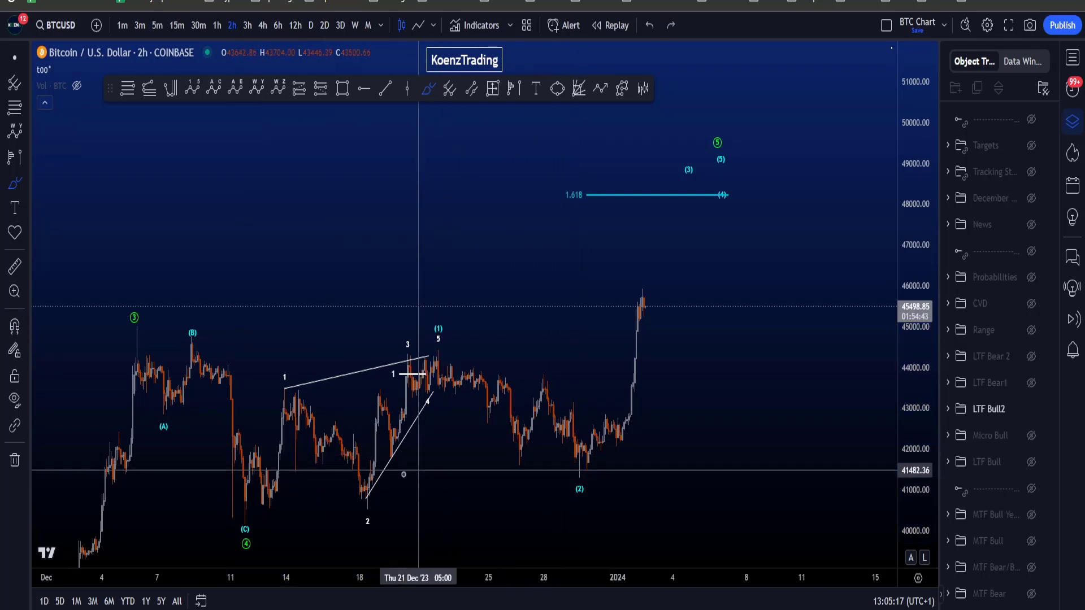
- Mark the circled wave 4 low and trace the advance toward wave (1) with the Brush, undoing both strokes
left_click(18, 67)
left_click_drag(782, 457, 801, 424)
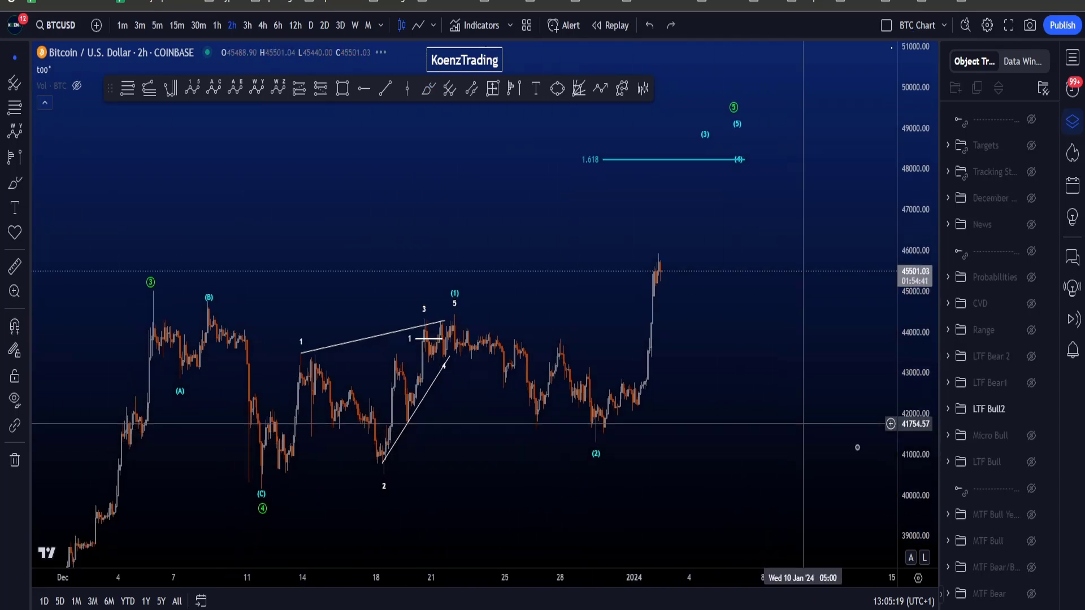
left_click_drag(915, 446, 914, 398)
scroll(450, 254, "up", 2)
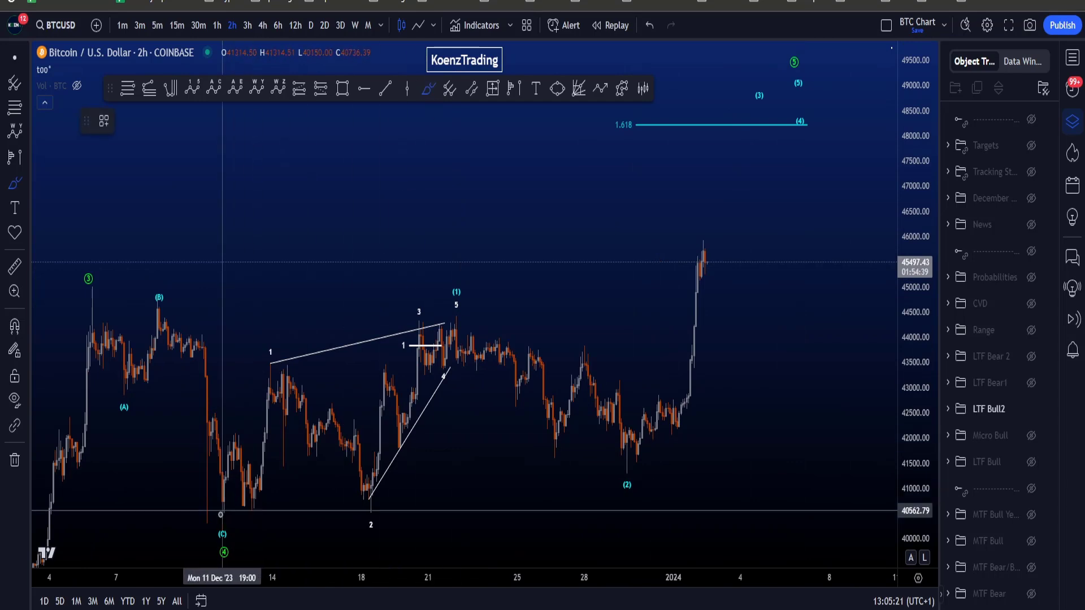
mouse_move(217, 523)
left_mouse_down()
mouse_move(399, 492)
mouse_move(314, 303)
mouse_move(218, 452)
mouse_move(231, 480)
left_mouse_up()
key("ctrl+z")
mouse_move(213, 523)
left_mouse_down()
mouse_move(257, 373)
mouse_move(364, 489)
mouse_move(436, 372)
left_mouse_up()
key("ctrl+z")
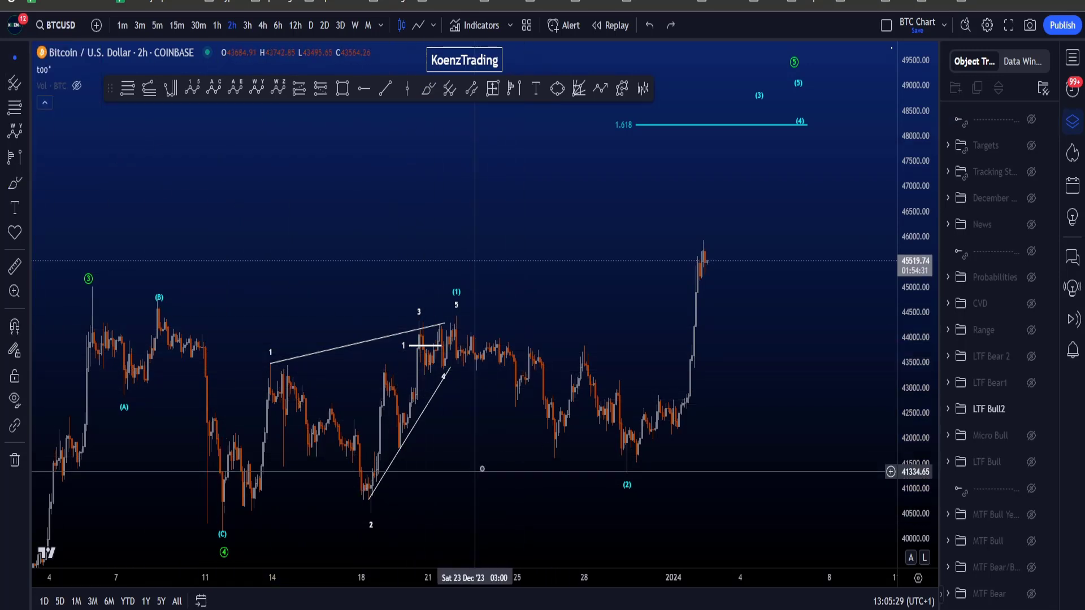
- Trace the subwaves from circled wave 4 up to 3 and the final leg into subwave 5, undoing each Brush stroke
left_click_drag(482, 469, 575, 423)
left_click_drag(899, 499, 899, 474)
scroll(593, 267, "up", 2)
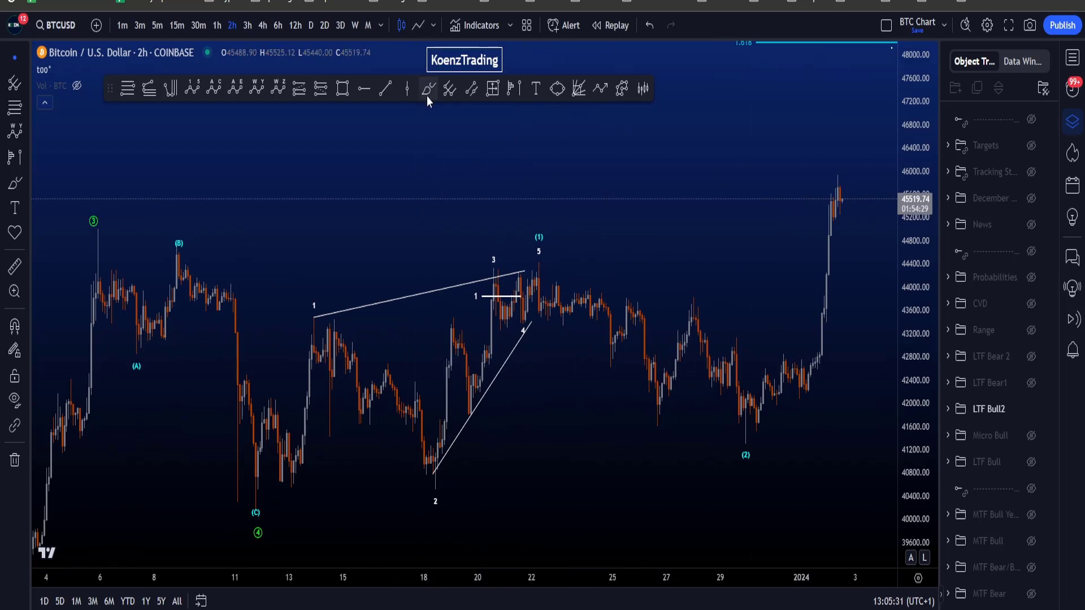
mouse_move(255, 487)
left_mouse_down()
mouse_move(345, 361)
mouse_move(434, 466)
mouse_move(485, 356)
mouse_move(498, 273)
left_mouse_up()
key("ctrl+z")
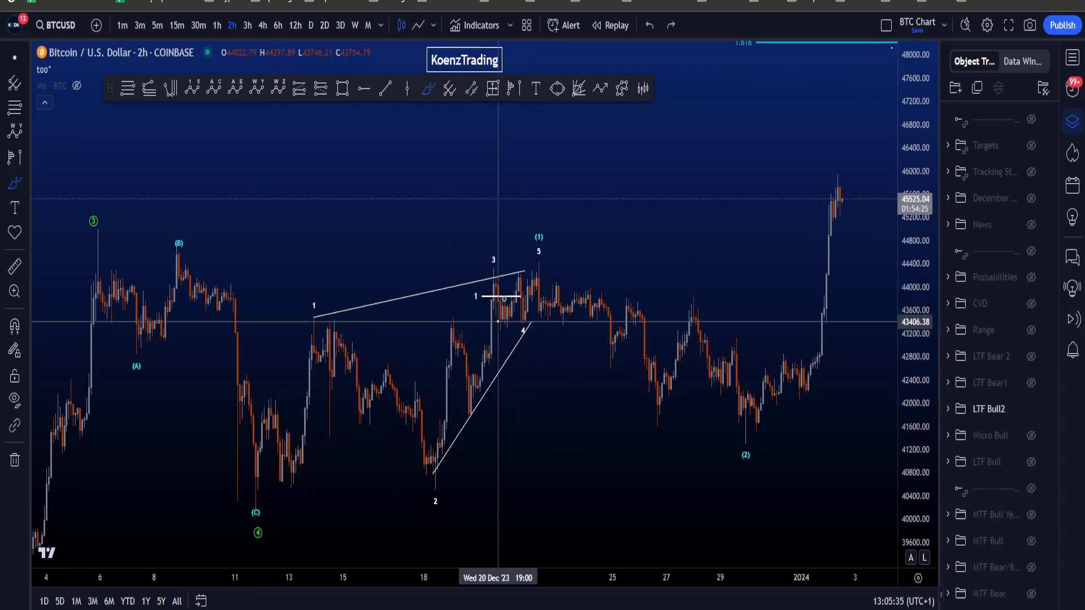
left_click_drag(499, 319, 550, 254)
key("ctrl+z")
- Mark the subwave 2 low, the subwave 3 label and the rise between them with the Brush, undoing all strokes
scroll(532, 379, "up", 1)
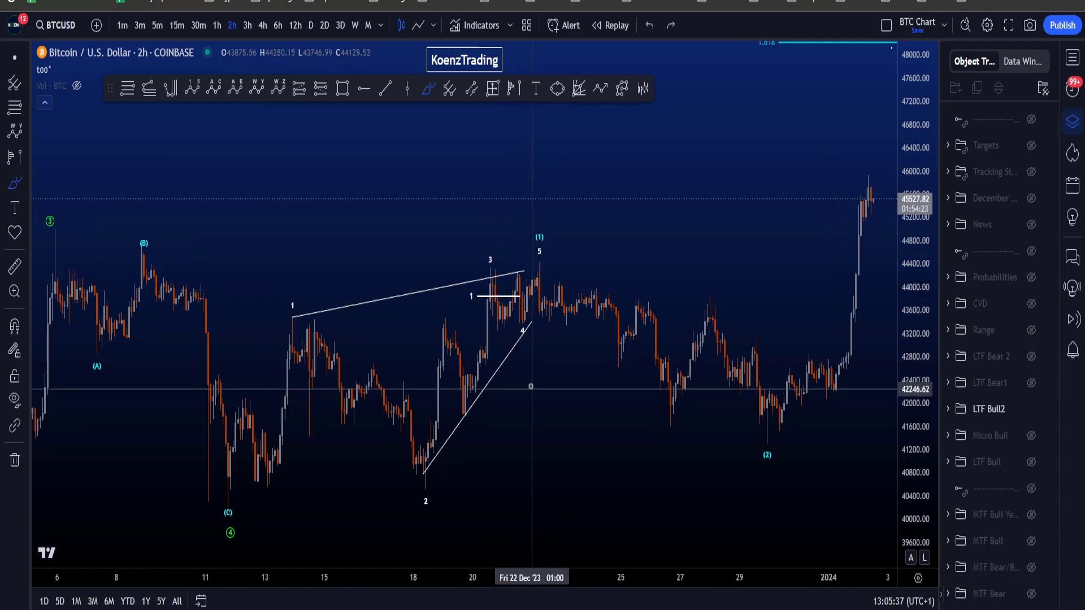
mouse_move(427, 509)
left_mouse_down()
mouse_move(470, 189)
mouse_move(434, 436)
left_mouse_up()
key("ctrl+z")
mouse_move(498, 245)
left_mouse_down()
mouse_move(269, 344)
mouse_move(487, 230)
left_mouse_up()
key("ctrl+z")
mouse_move(448, 419)
left_mouse_down()
mouse_move(528, 291)
mouse_move(469, 260)
mouse_move(507, 293)
left_mouse_up()
key("ctrl+z")
key("ctrl+z")
key("ctrl+z")
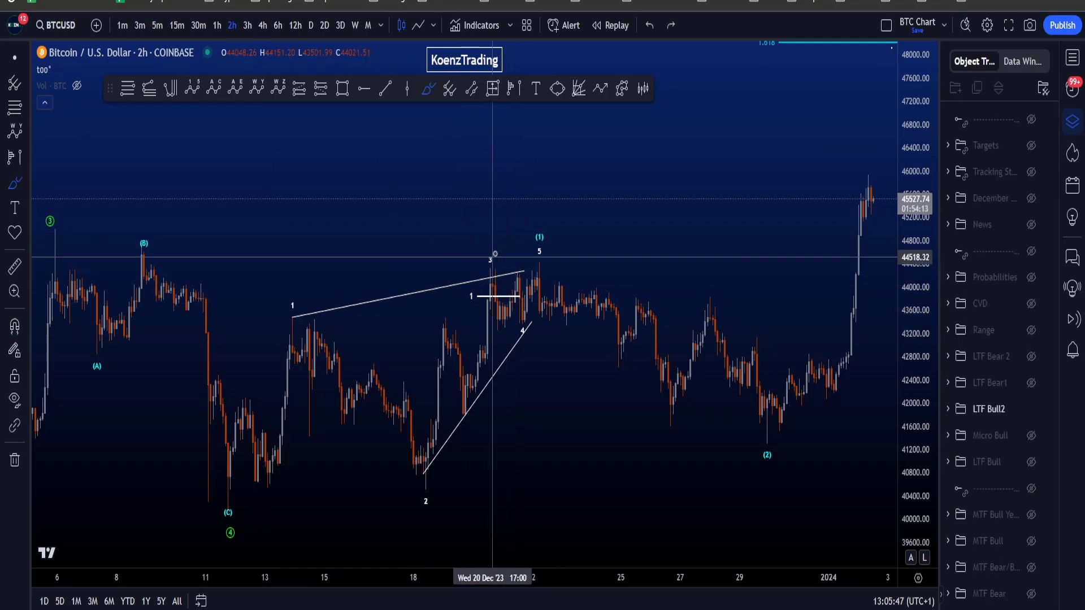
- Link the subwave 3 and subwave 1 labels with a Brush stroke and mark the subwave 3 high, undoing both strokes
mouse_move(495, 243)
left_mouse_down()
mouse_move(486, 261)
mouse_move(328, 276)
mouse_move(308, 316)
mouse_move(275, 283)
left_mouse_up()
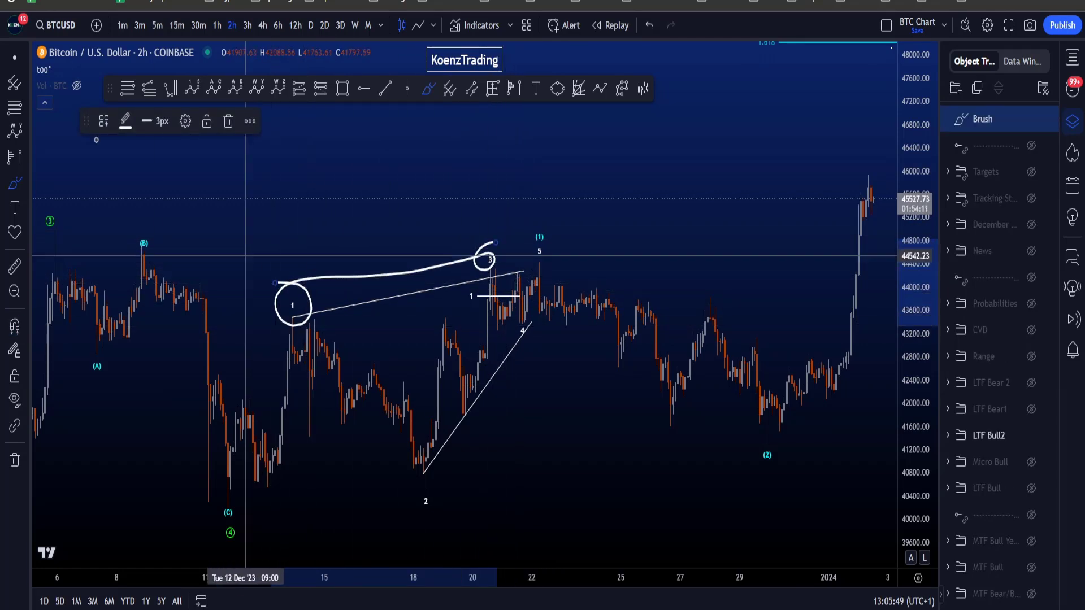
key("ctrl+z")
left_click_drag(561, 408, 503, 409)
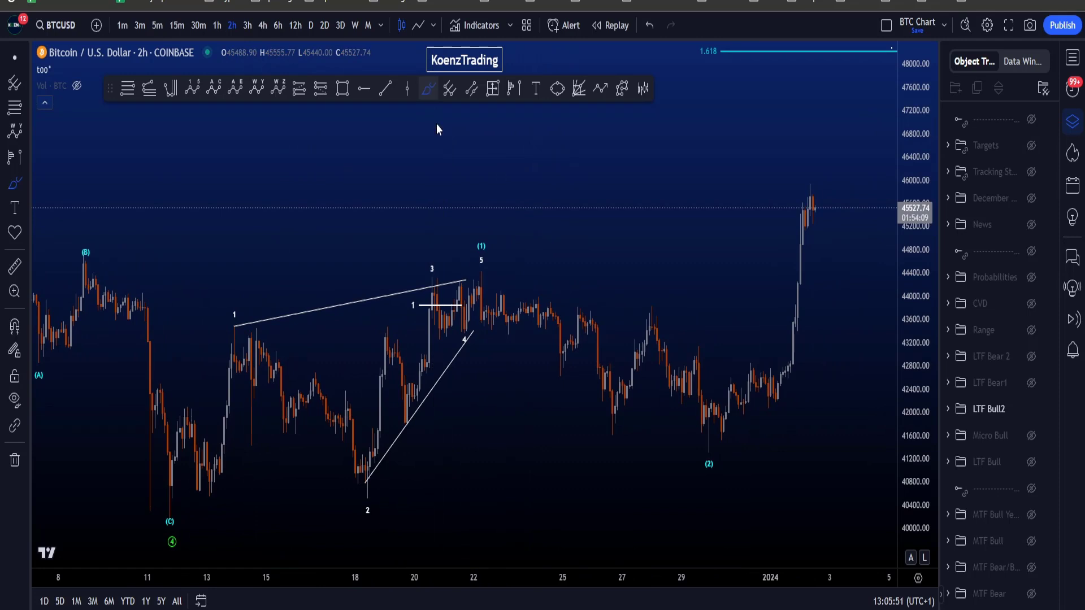
mouse_move(445, 283)
left_mouse_down()
mouse_move(443, 311)
mouse_move(432, 274)
left_mouse_up()
key("ctrl+z")
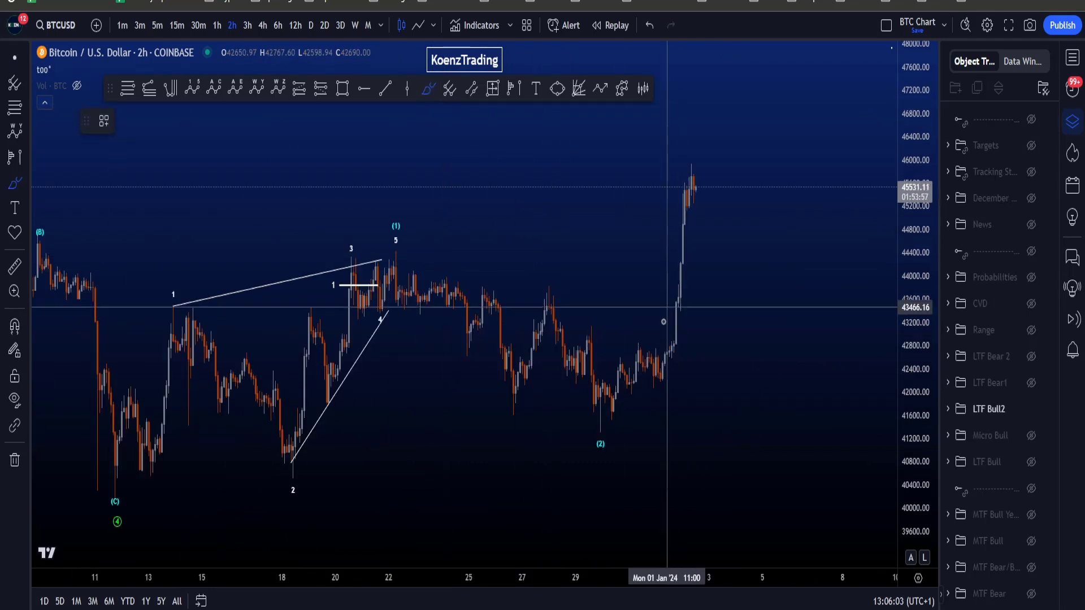
- Project the latest rally upward and circle the 1.618 and wave (3) labels with the Brush, undoing each stroke
left_click_drag(670, 385, 731, 117)
key("ctrl+z")
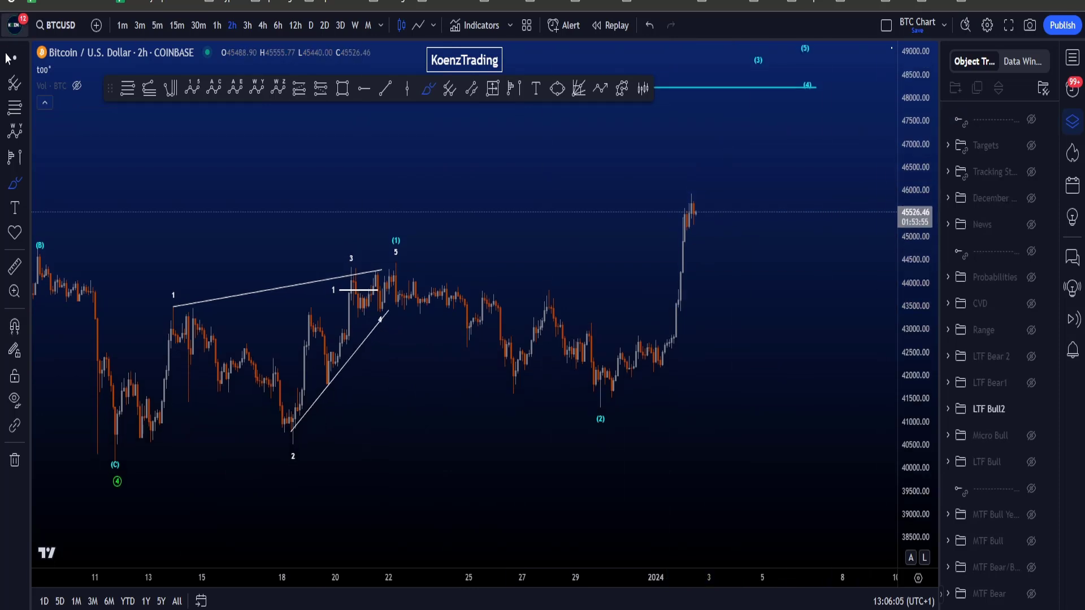
left_click_drag(723, 324, 593, 414)
scroll(594, 415, "down", 3)
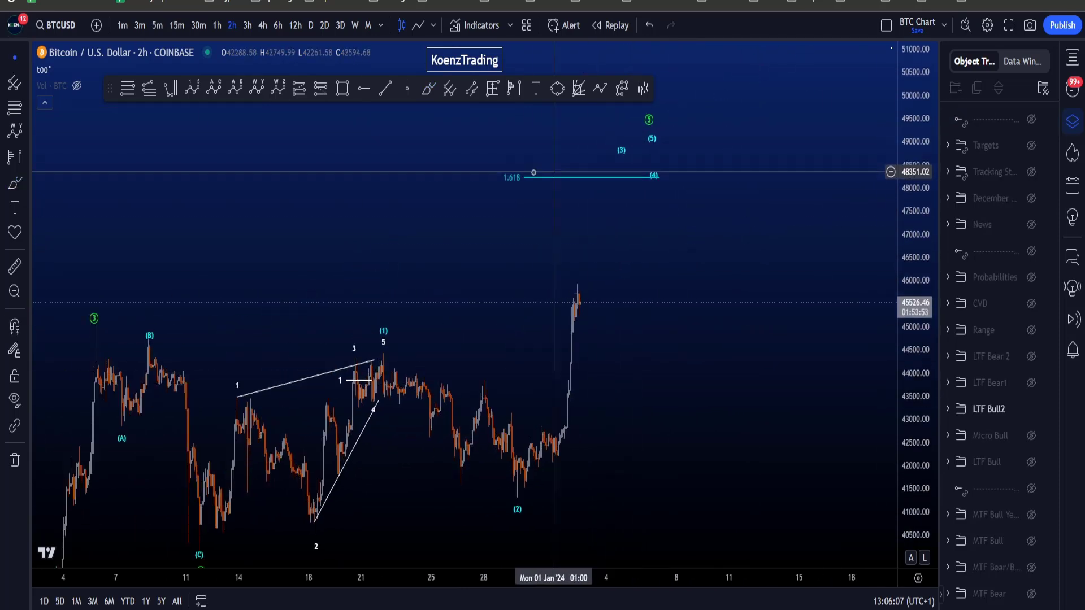
mouse_move(512, 163)
left_mouse_down()
mouse_move(533, 186)
mouse_move(516, 169)
left_mouse_up()
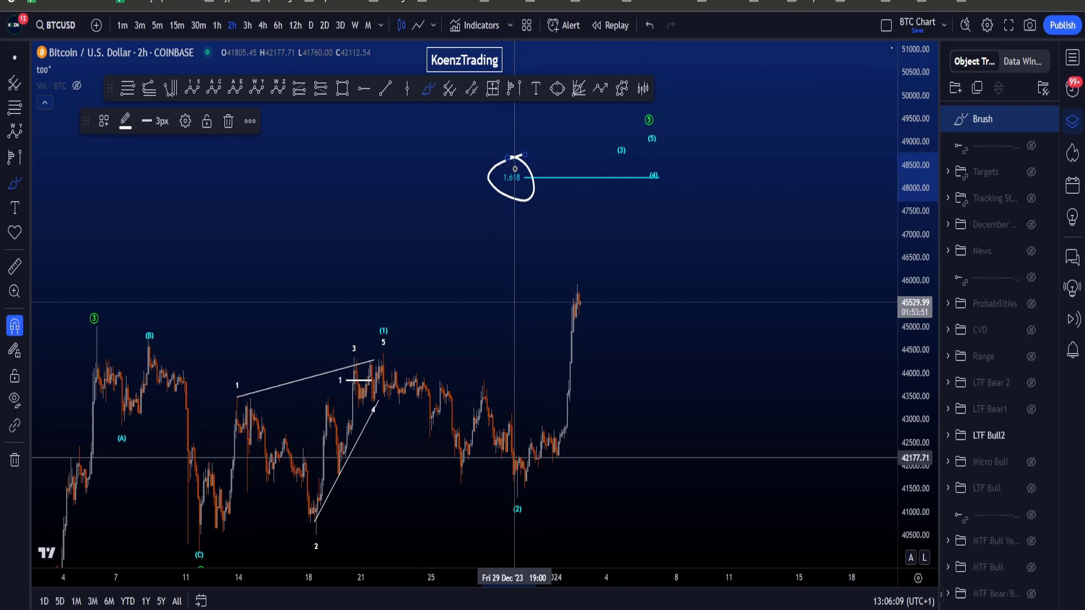
key("ctrl+z")
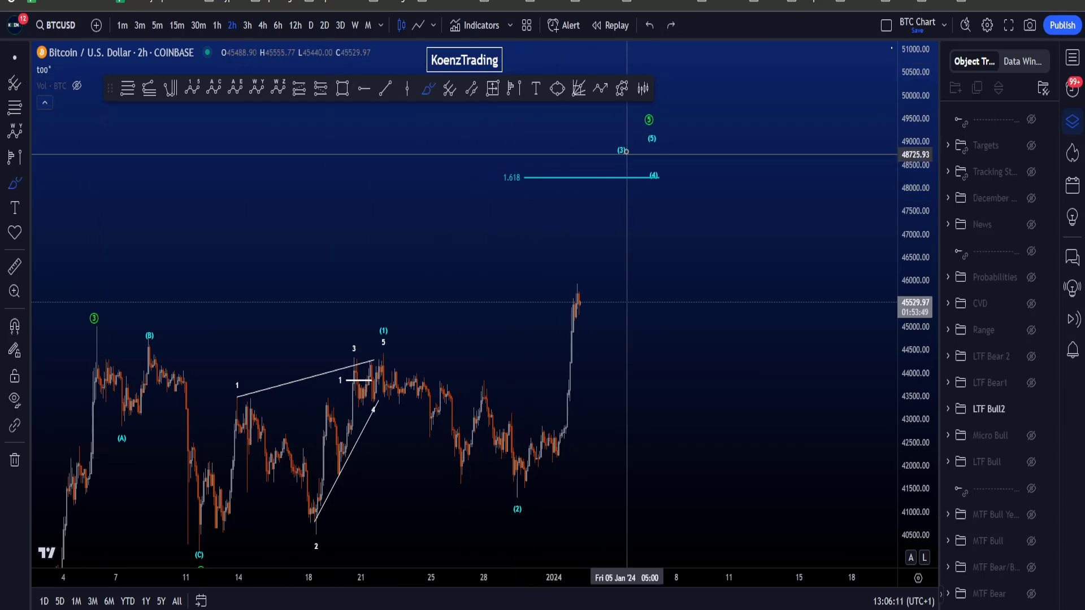
left_click_drag(626, 152, 633, 141)
key("ctrl+z")
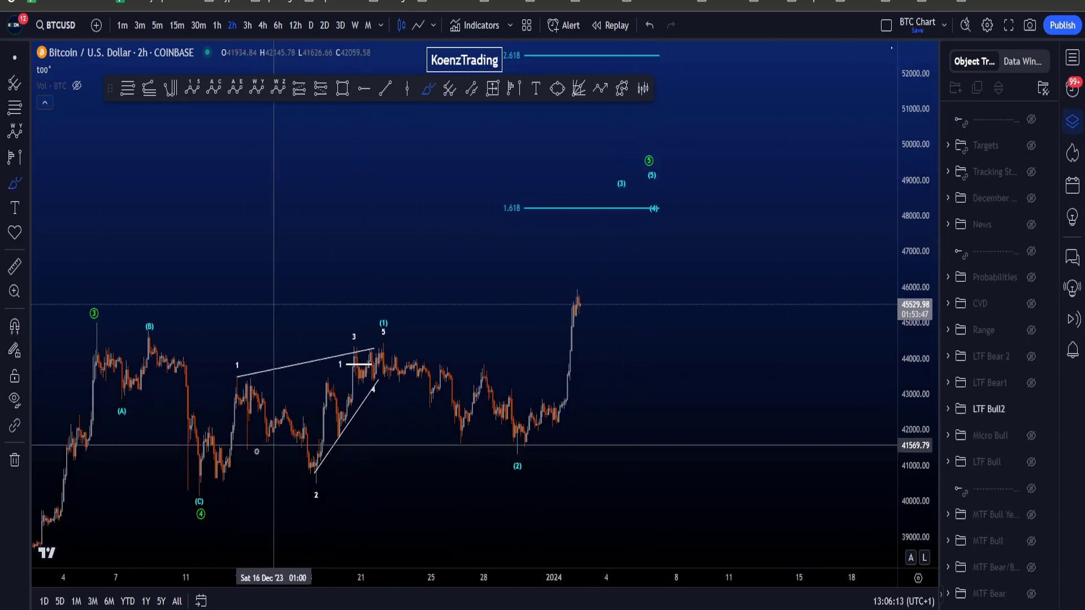
- Trace the wave (1) advance, project the current rally to the 1.618 level and circle that label, undoing each Brush stroke
left_click_drag(184, 478, 388, 322)
key("ctrl+z")
left_click_drag(541, 400, 602, 203)
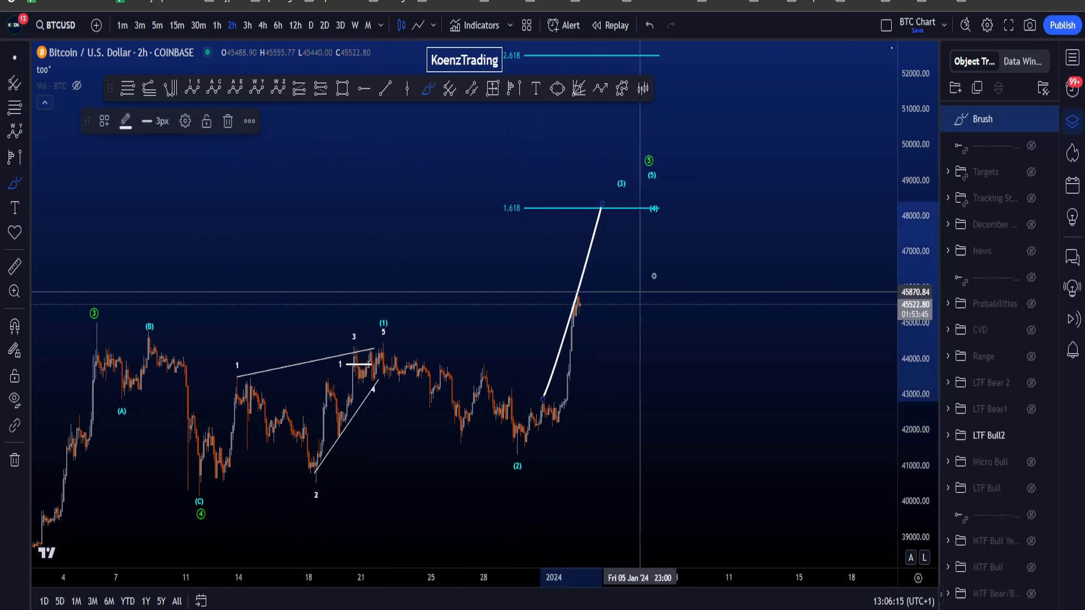
left_click_drag(714, 103, 668, 244)
key("ctrl+z")
key("ctrl+z")
left_click_drag(546, 195, 493, 210)
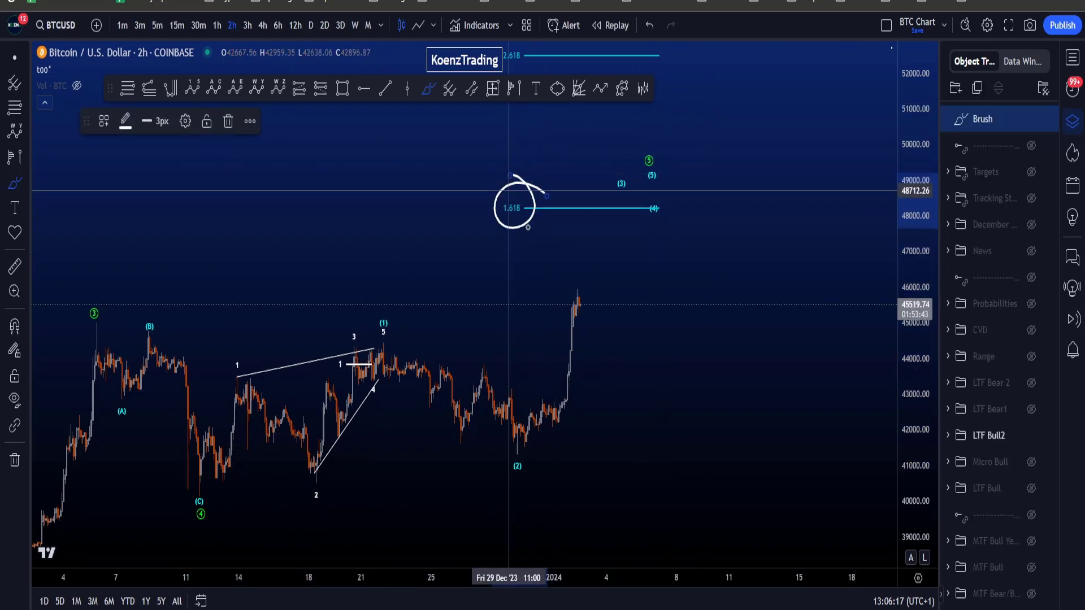
key("ctrl+z")
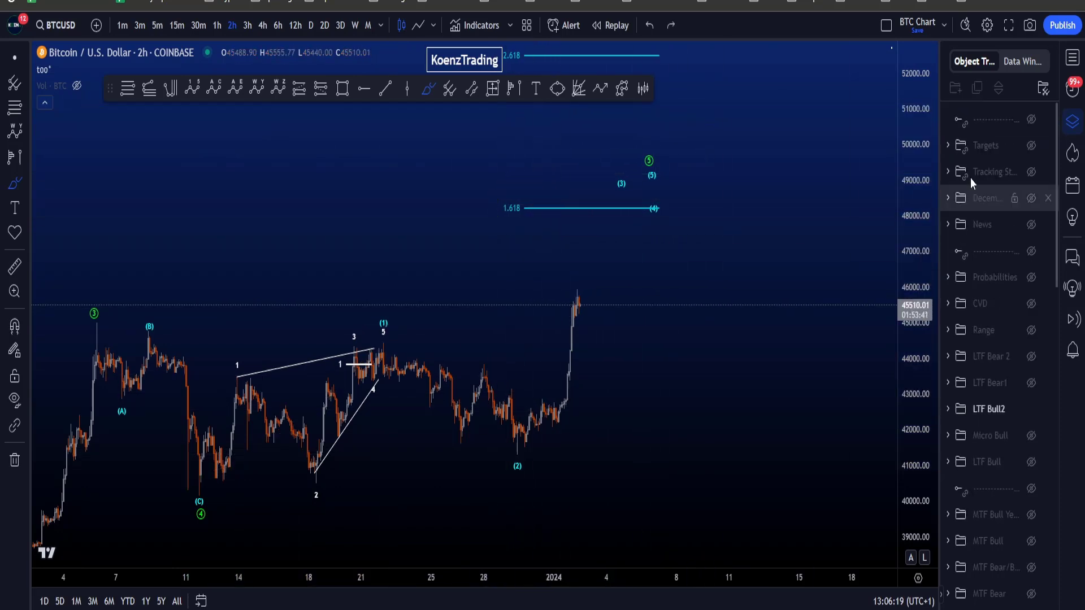
- Show the Targets group and sketch a move from the yellow zone up to the lowest blue target zone, undoing the Brush strokes
left_click(1031, 146)
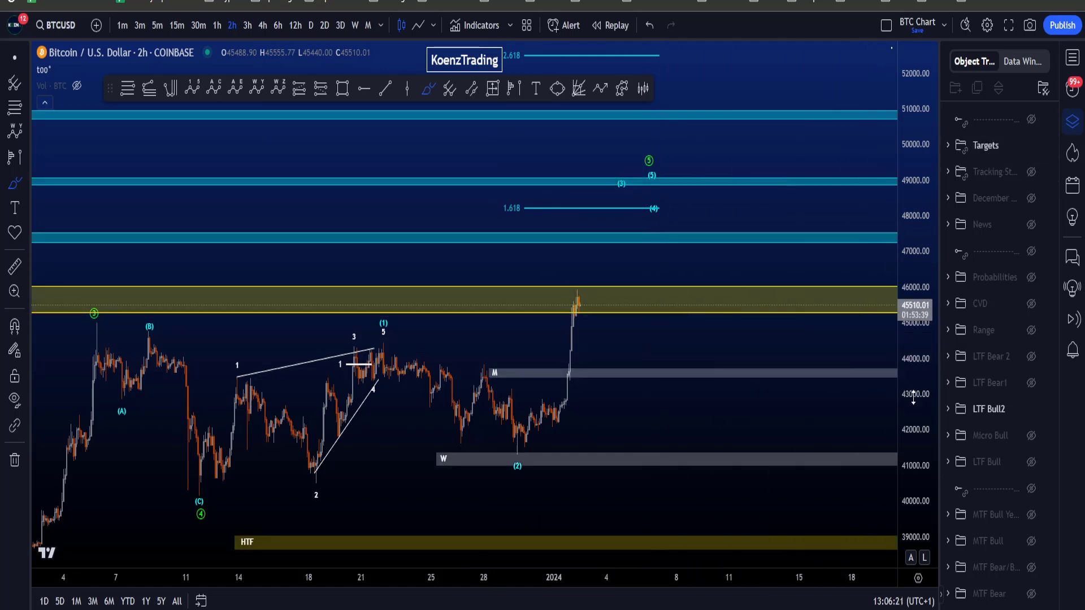
scroll(636, 323, "up", 1)
left_click_drag(555, 302, 602, 269)
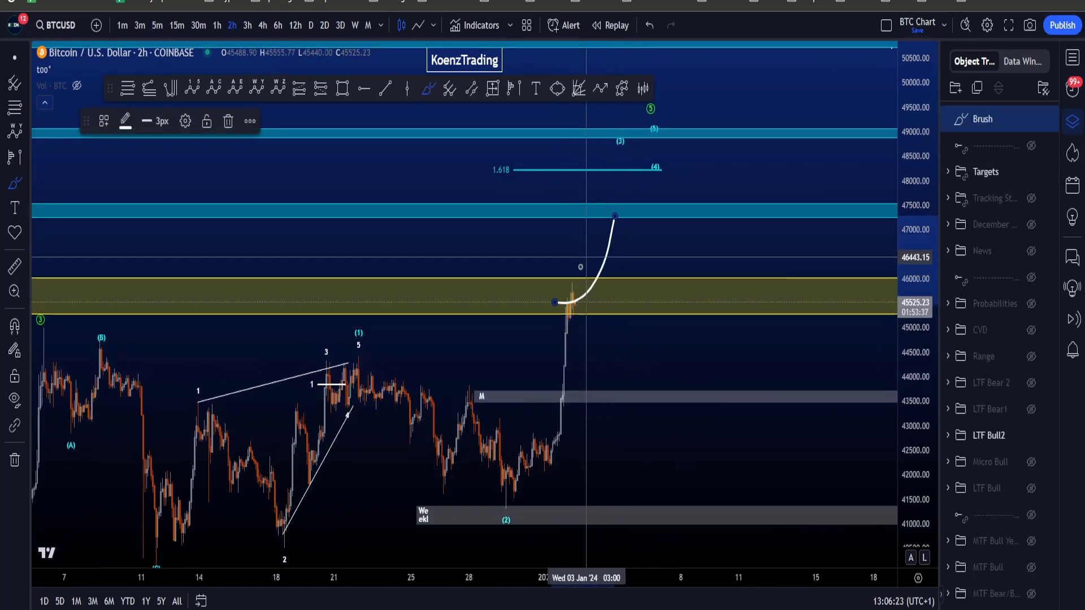
key("ctrl+z")
mouse_move(568, 317)
left_mouse_down()
mouse_move(577, 270)
mouse_move(588, 318)
left_mouse_up()
key("ctrl+z")
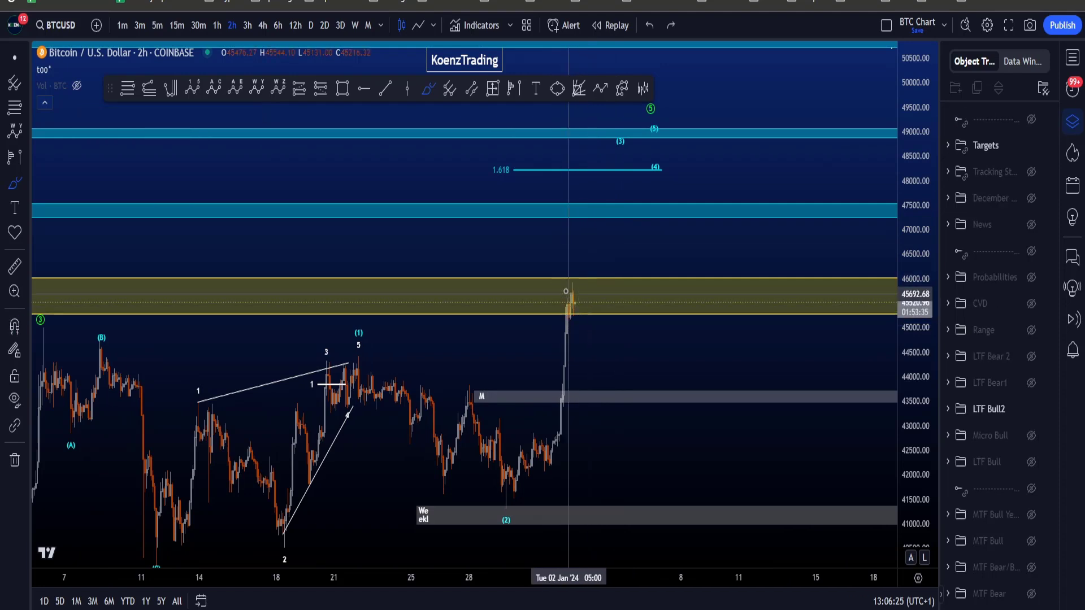
- Mark the lowest blue target zone with the Brush, remove the stroke, and select the zone to read its price bounds
left_click_drag(570, 199, 554, 199)
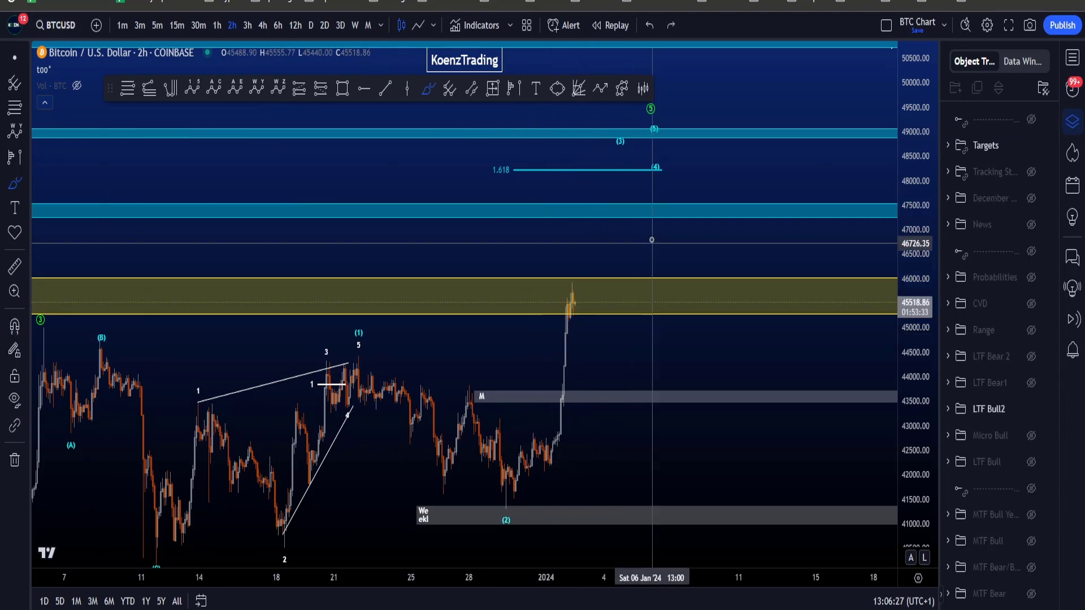
key("Escape")
left_click(639, 218)
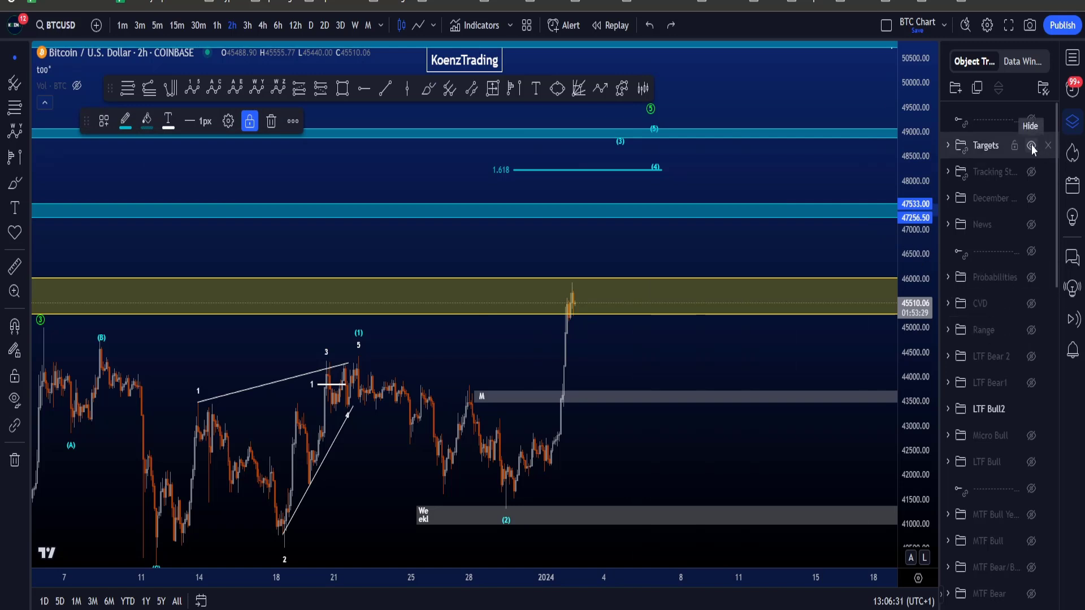
- Hide the Targets group and show the Range group with its pivot levels on the chart
left_click(1032, 146)
left_click(1032, 330)
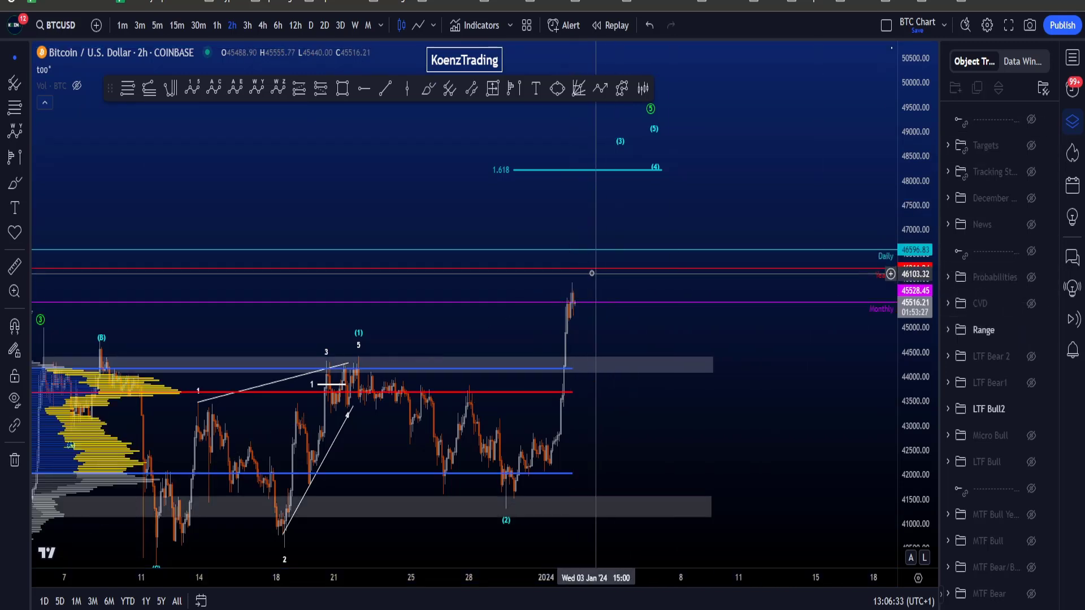
left_click_drag(913, 348, 969, 339)
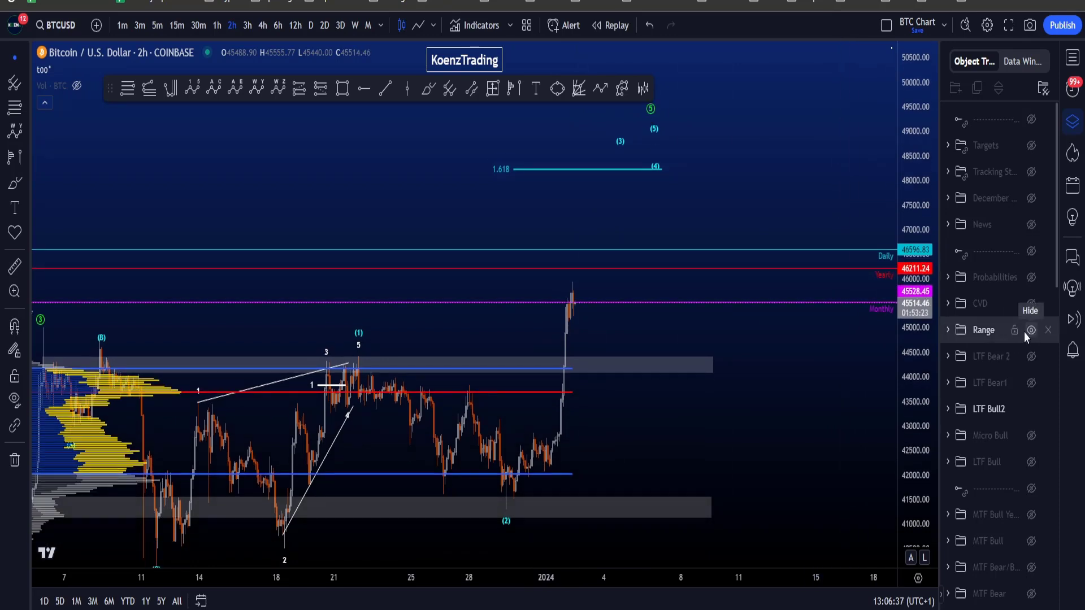
- Hide the Range and LTF Bull2 groups and show the LTF Bear1 wave count on the chart
left_click_drag(907, 291, 896, 321)
scroll(825, 308, "down", 3)
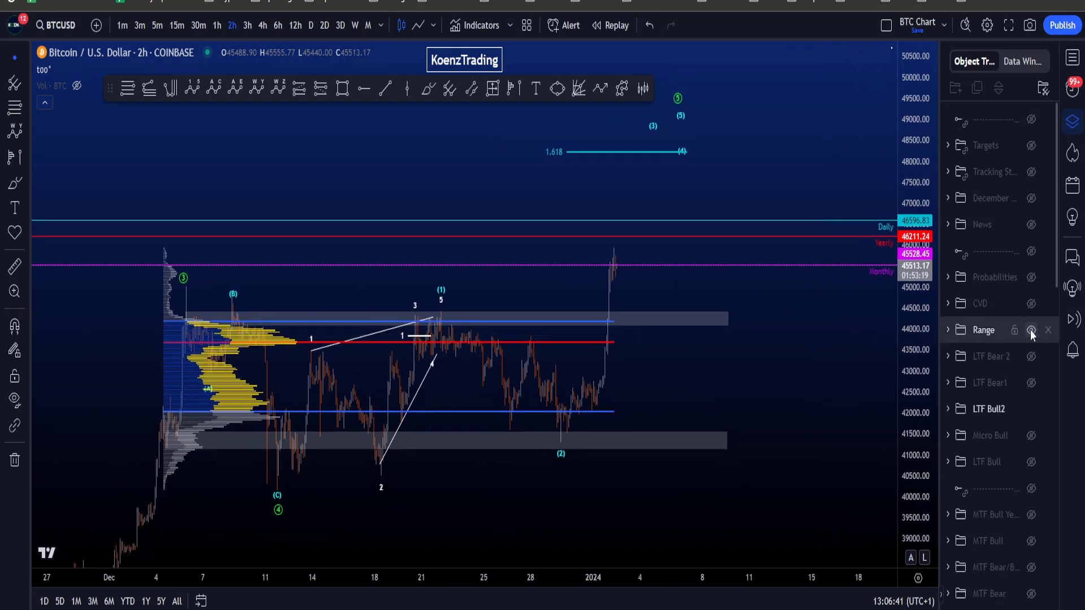
scroll(848, 327, "up", 2)
left_click_drag(901, 330, 906, 292)
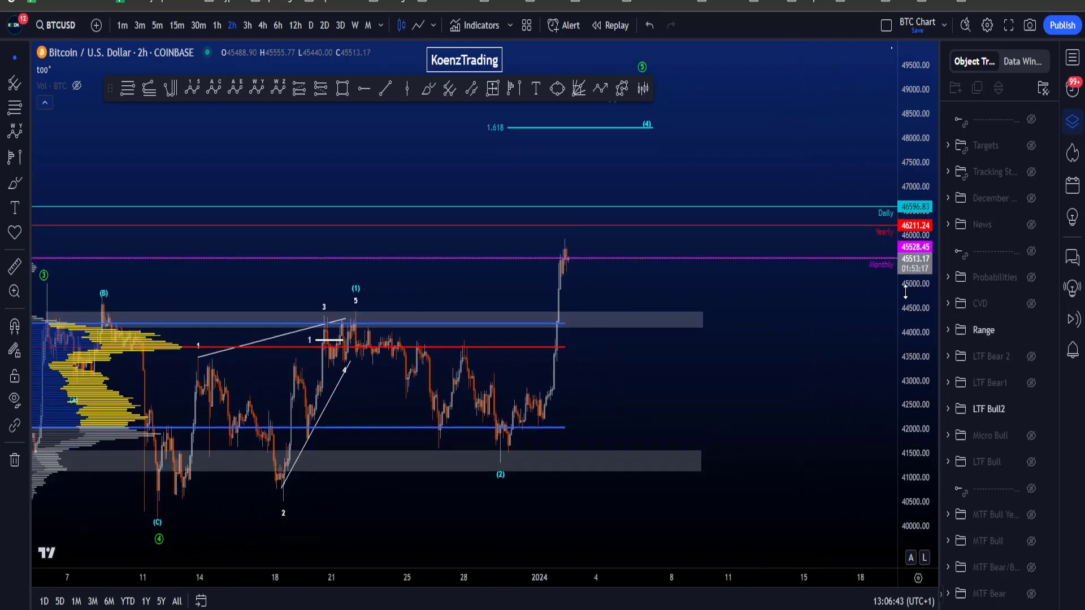
left_click(1032, 330)
left_click_drag(763, 376, 821, 395)
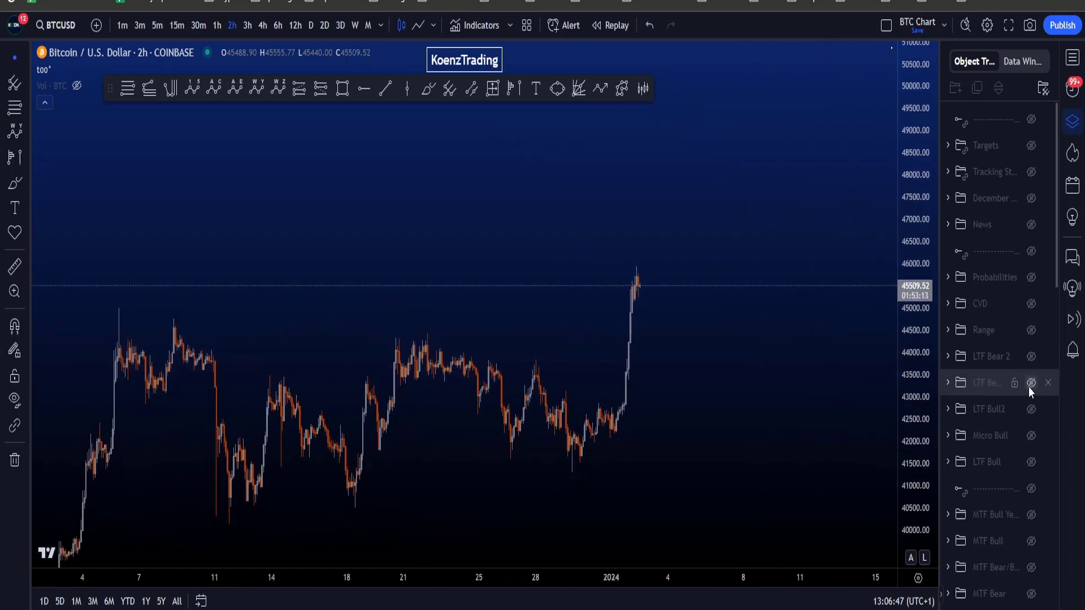
left_click_drag(928, 339, 921, 368)
left_click_drag(803, 397, 731, 356)
scroll(731, 356, "down", 2)
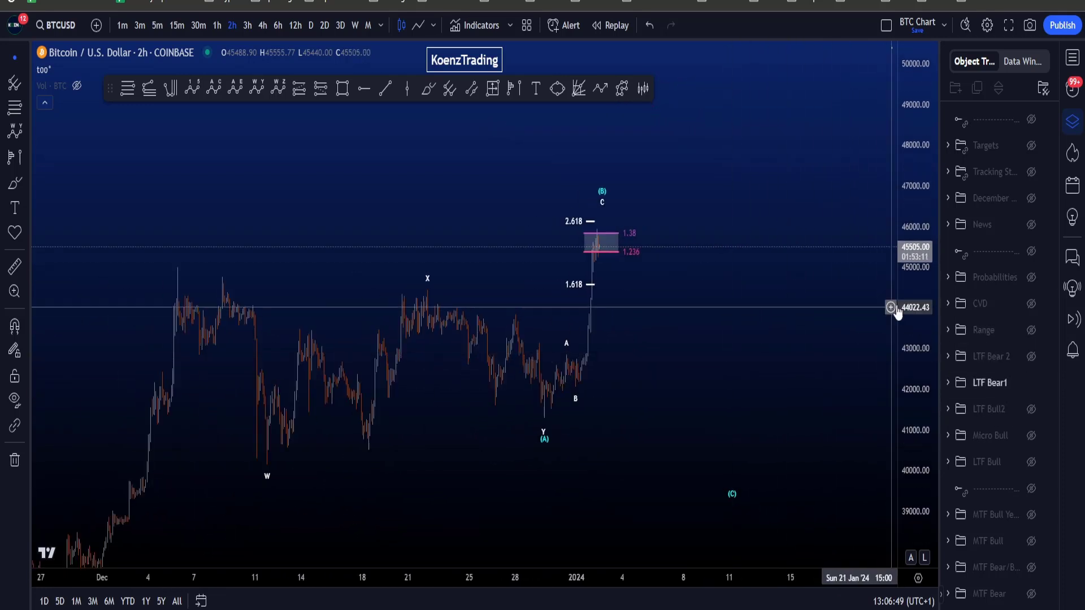
- Trace the LTF Bear1 structure from the early-December high to the current rally with the Brush, and undo the strokes
left_click_drag(904, 314, 902, 334)
scroll(740, 346, "up", 1)
left_click(429, 89)
mouse_move(161, 294)
left_mouse_down()
mouse_move(244, 434)
mouse_move(455, 305)
mouse_move(525, 401)
mouse_move(521, 455)
mouse_move(614, 179)
mouse_move(695, 303)
mouse_move(692, 339)
left_mouse_up()
key("ctrl+z")
scroll(542, 401, "up", 1)
mouse_move(700, 275)
left_mouse_down()
mouse_move(707, 370)
mouse_move(664, 312)
left_mouse_up()
key("ctrl+z")
key("ctrl+z")
scroll(695, 393, "down", 1)
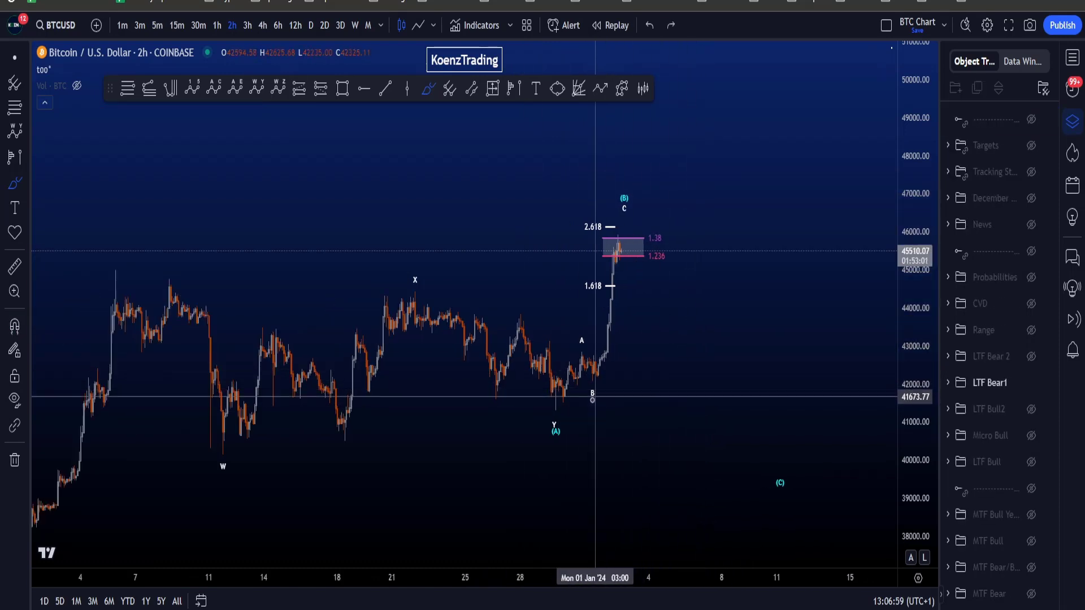
- Mark the wave (A) low at the Y label with the Brush and undo the stroke
mouse_move(576, 417)
left_mouse_down()
mouse_move(647, 254)
mouse_move(622, 192)
mouse_move(565, 328)
mouse_move(564, 406)
mouse_move(110, 306)
mouse_move(568, 487)
left_mouse_up()
key("ctrl+z")
key("ctrl+z")
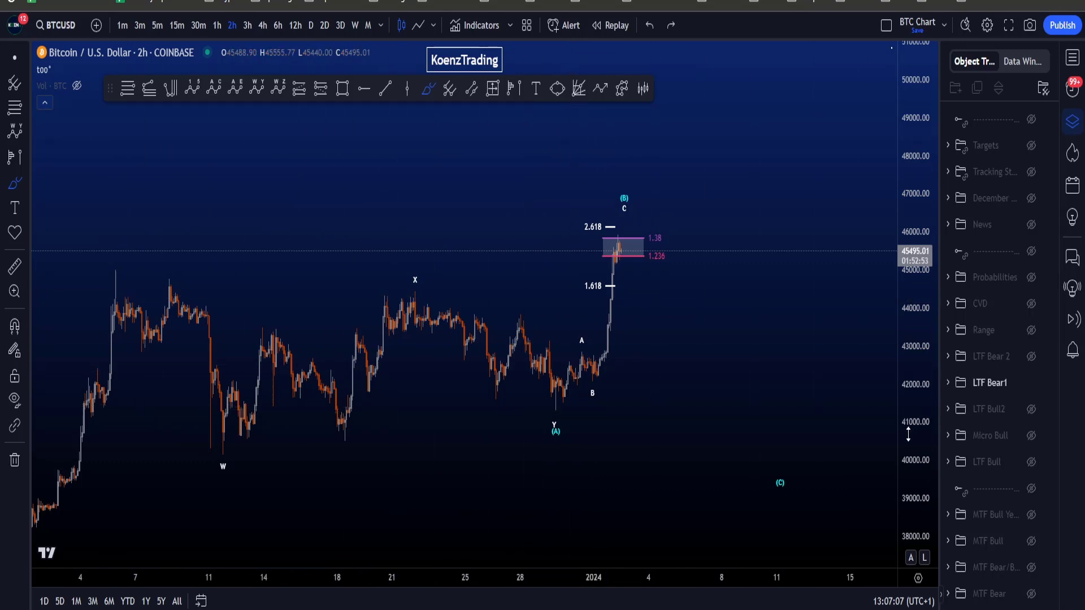
- Compare the current rally with the early-December high and circle the (B) label using the Brush, undoing each stroke
left_click_drag(908, 434, 908, 413)
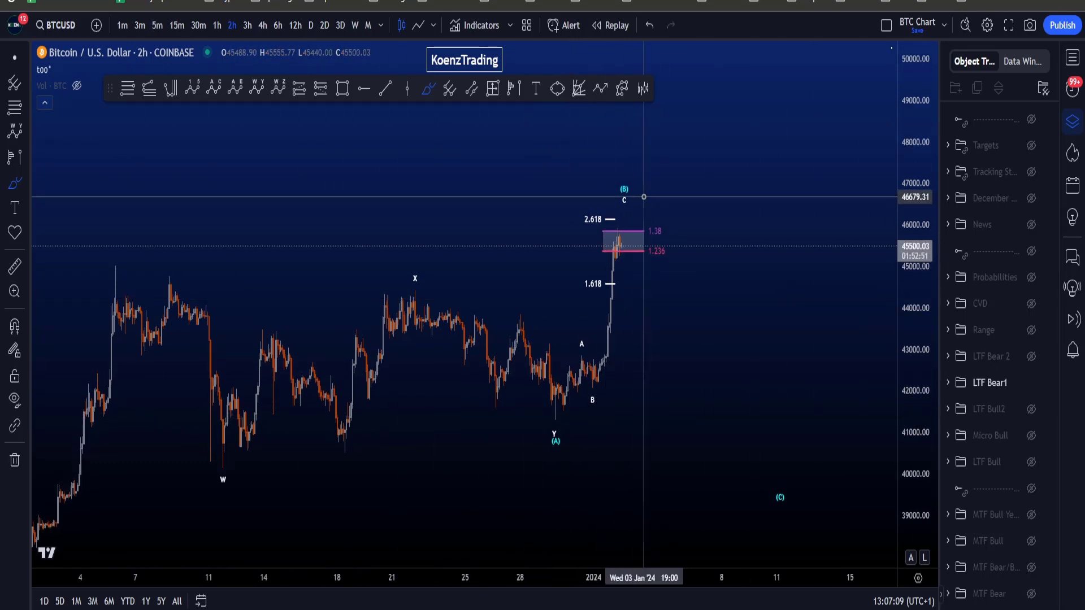
mouse_move(667, 213)
left_mouse_down()
mouse_move(194, 245)
mouse_move(121, 303)
left_mouse_up()
key("ctrl+z")
key("ctrl+z")
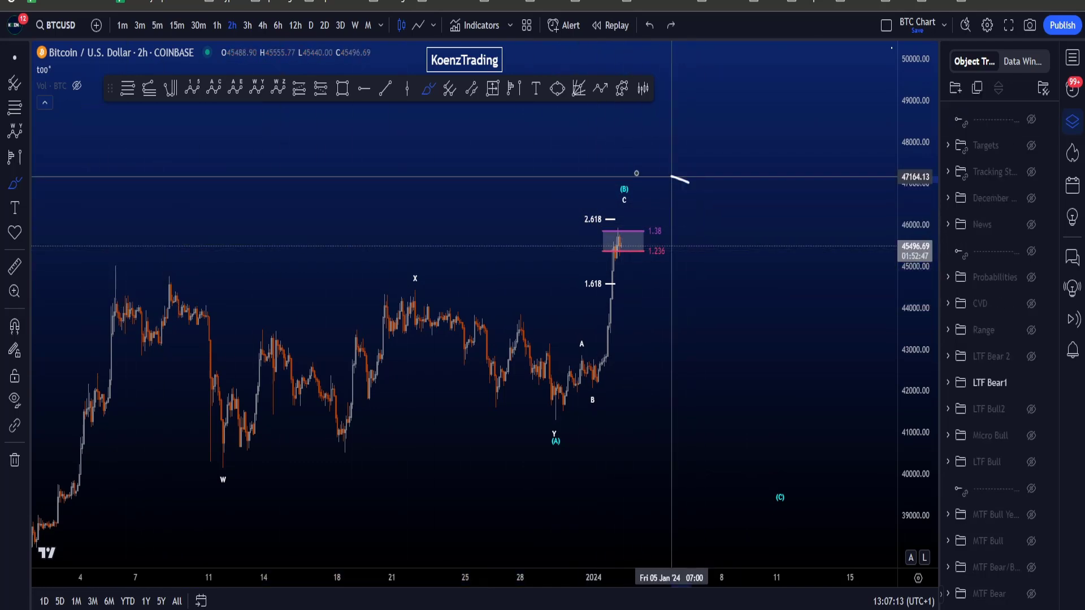
mouse_move(671, 177)
left_mouse_down()
mouse_move(559, 243)
mouse_move(713, 181)
left_mouse_up()
key("ctrl+z")
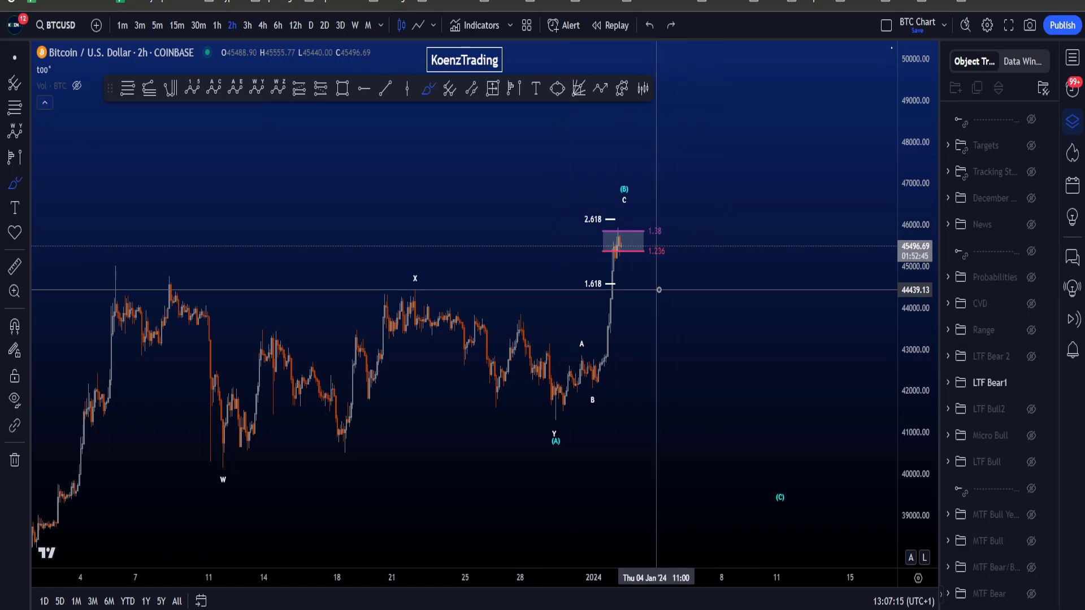
mouse_move(638, 180)
left_mouse_down()
mouse_move(604, 186)
mouse_move(640, 182)
left_mouse_up()
key("ctrl+z")
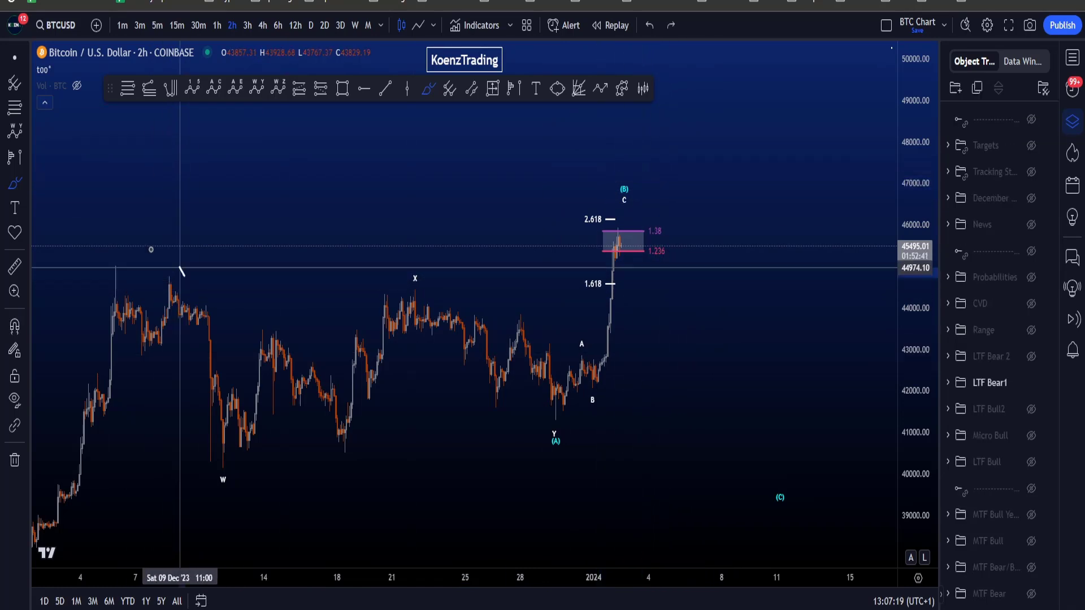
- Trace the wave (A) decline from the early-December high to the Y low and mark the 1.236–1.38 zone, removing the Brush strokes
mouse_move(184, 275)
left_mouse_down()
mouse_move(170, 261)
mouse_move(537, 453)
mouse_move(563, 406)
left_mouse_up()
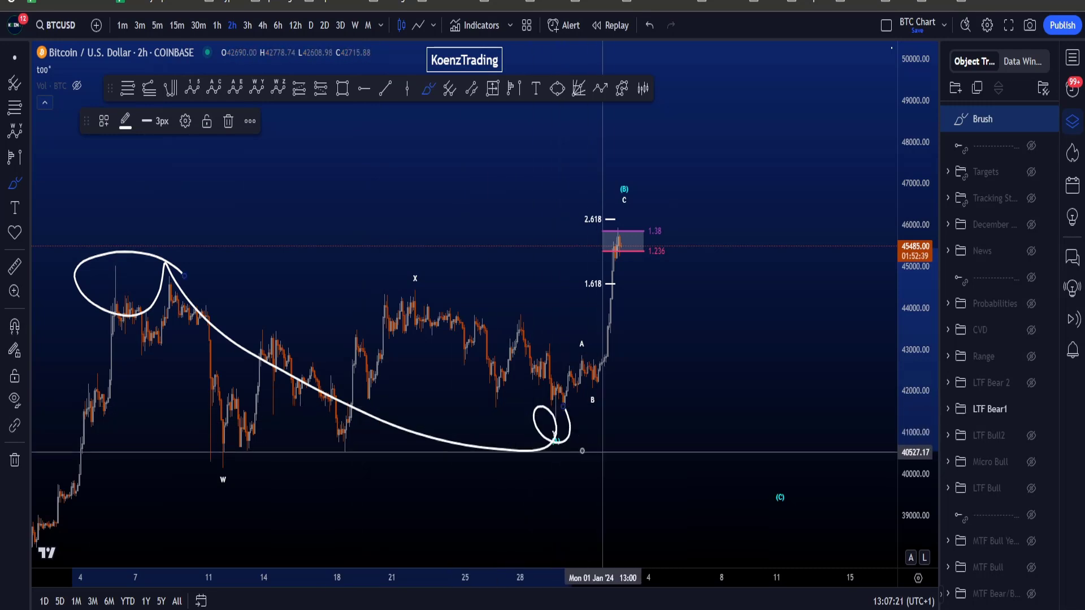
key("ctrl+z")
left_click_drag(187, 258, 543, 434)
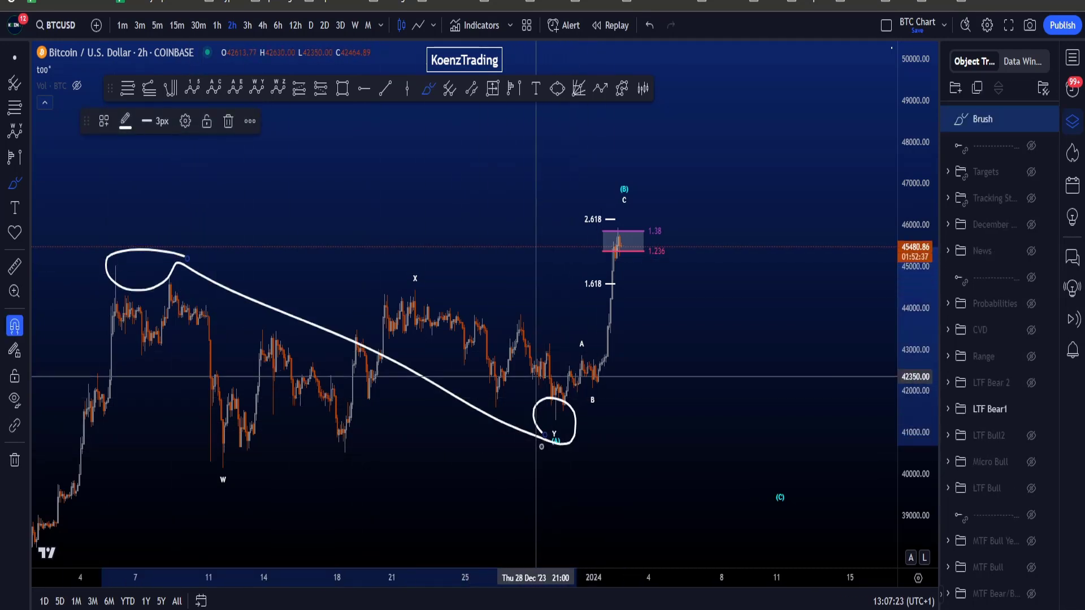
key("ctrl+z")
left_click_drag(634, 261, 661, 249)
key("ctrl+z")
key("Delete")
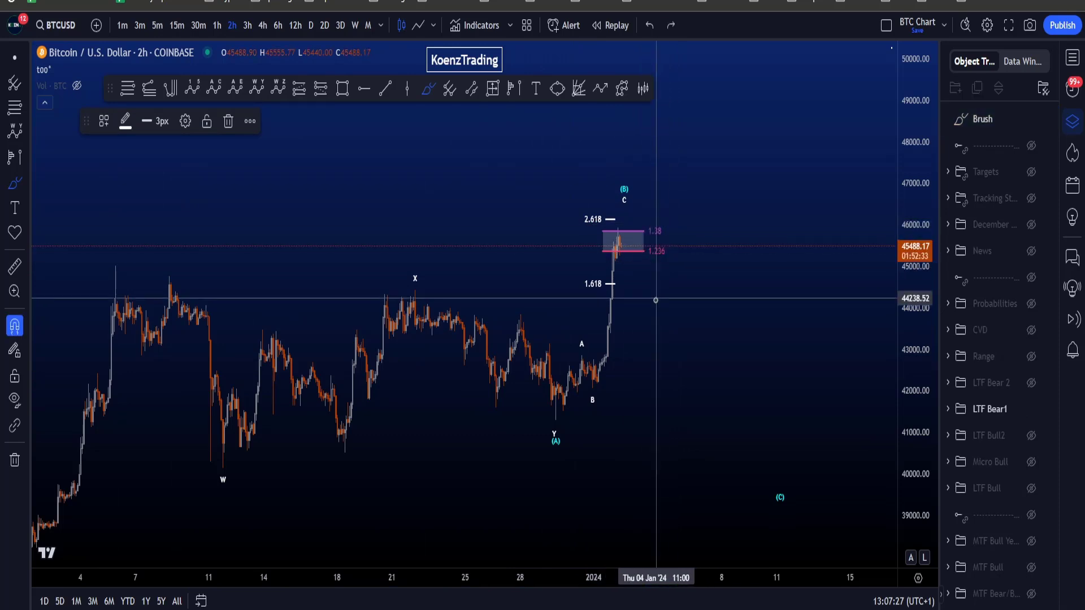
- Trace the A-B-C rally from the wave (A) low into the 1.236–1.38 zone and circle the (B) label, undoing each Brush stroke
scroll(629, 306, "up", 3)
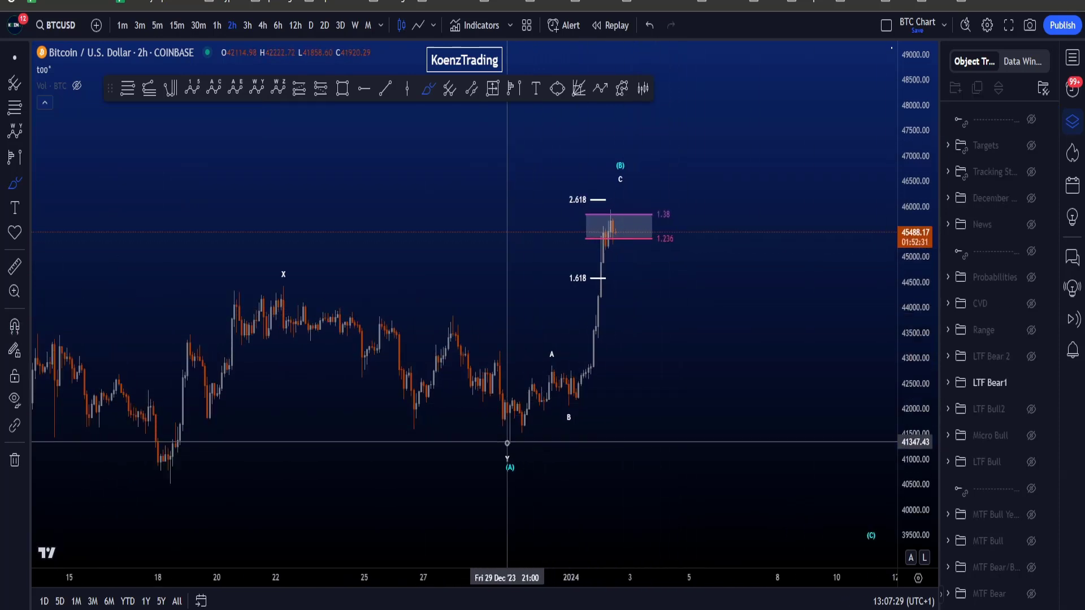
left_click_drag(507, 447, 615, 223)
key("ctrl+z")
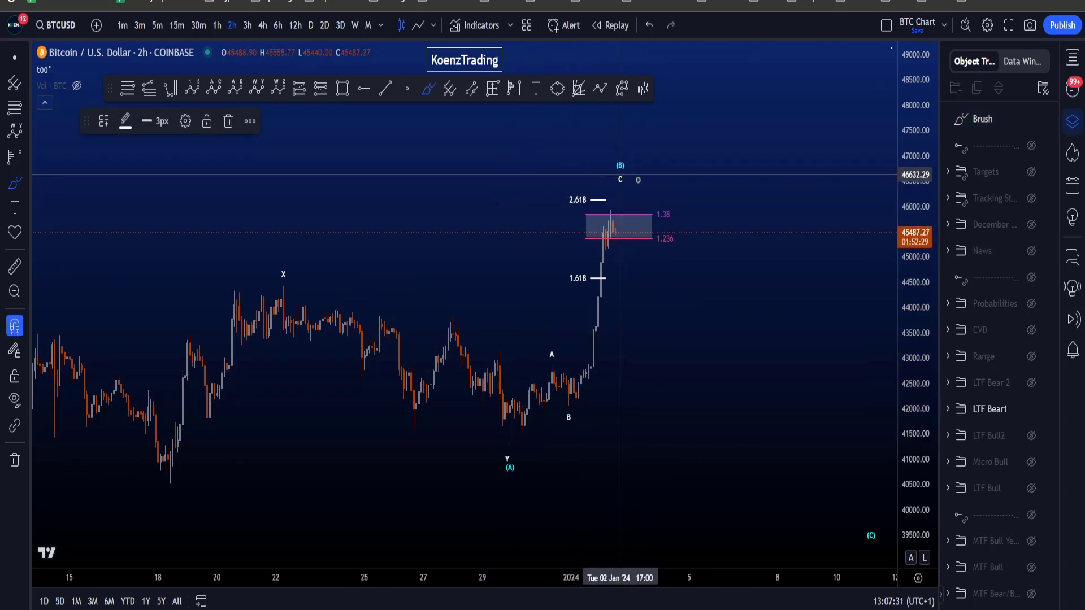
mouse_move(637, 153)
left_mouse_down()
mouse_move(625, 149)
mouse_move(640, 150)
left_mouse_up()
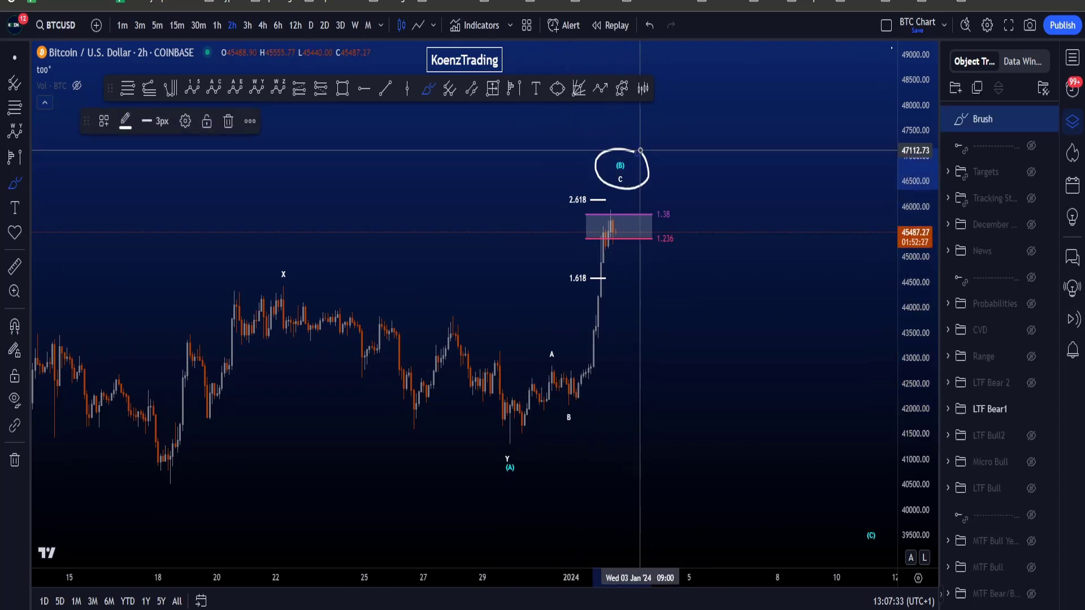
key("ctrl+z")
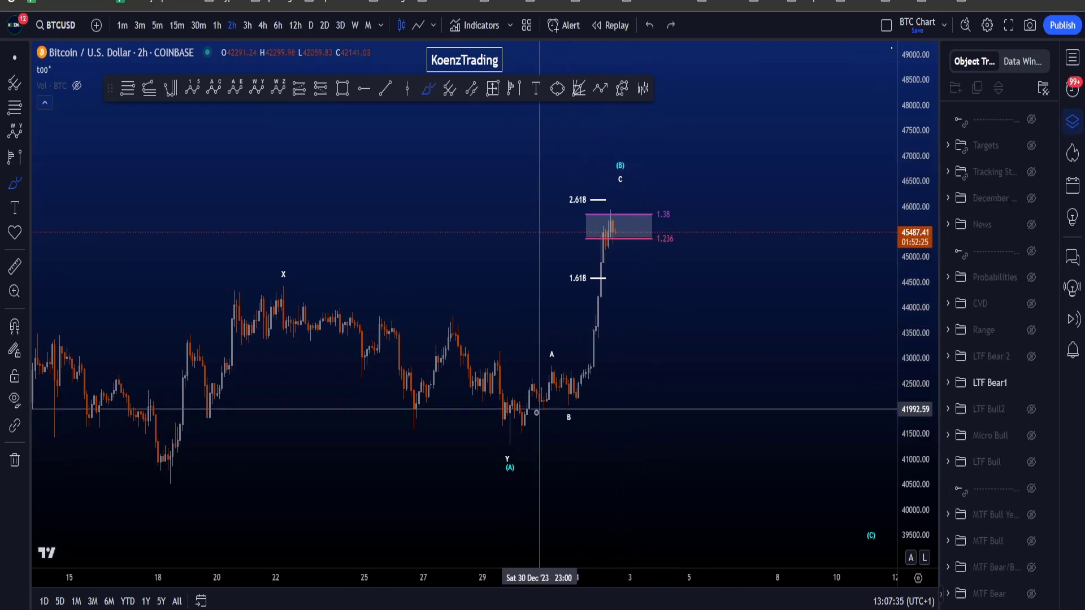
mouse_move(507, 442)
left_mouse_down()
mouse_move(540, 379)
mouse_move(571, 410)
mouse_move(617, 225)
left_mouse_up()
key("ctrl+z")
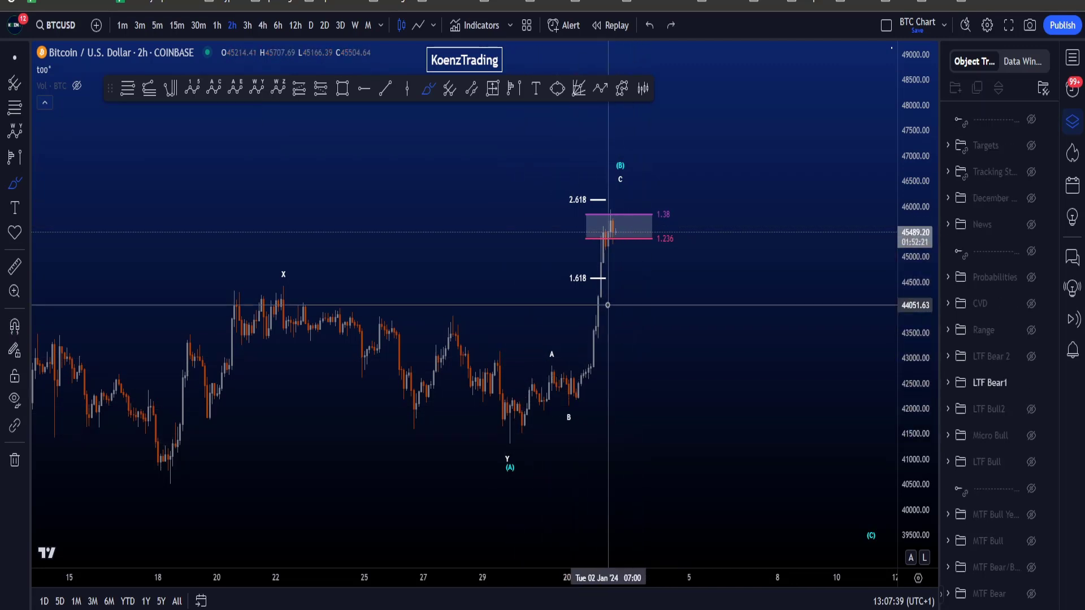
- Circle the 1.618 extension twice and mark the 2.618 extension with the Brush, undoing each stroke
left_click_drag(609, 290, 618, 280)
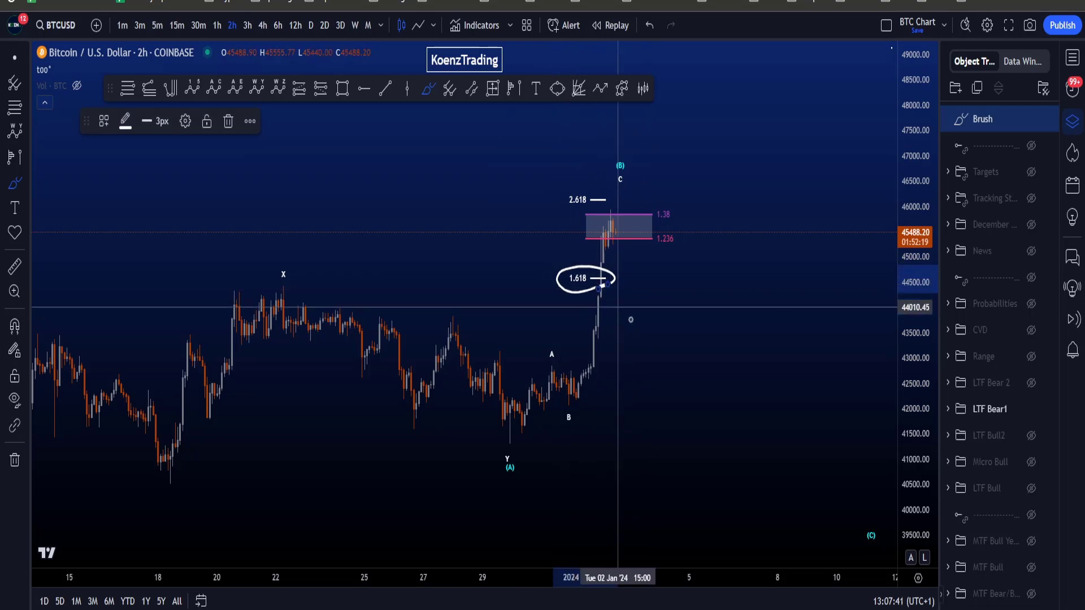
key("ctrl+z")
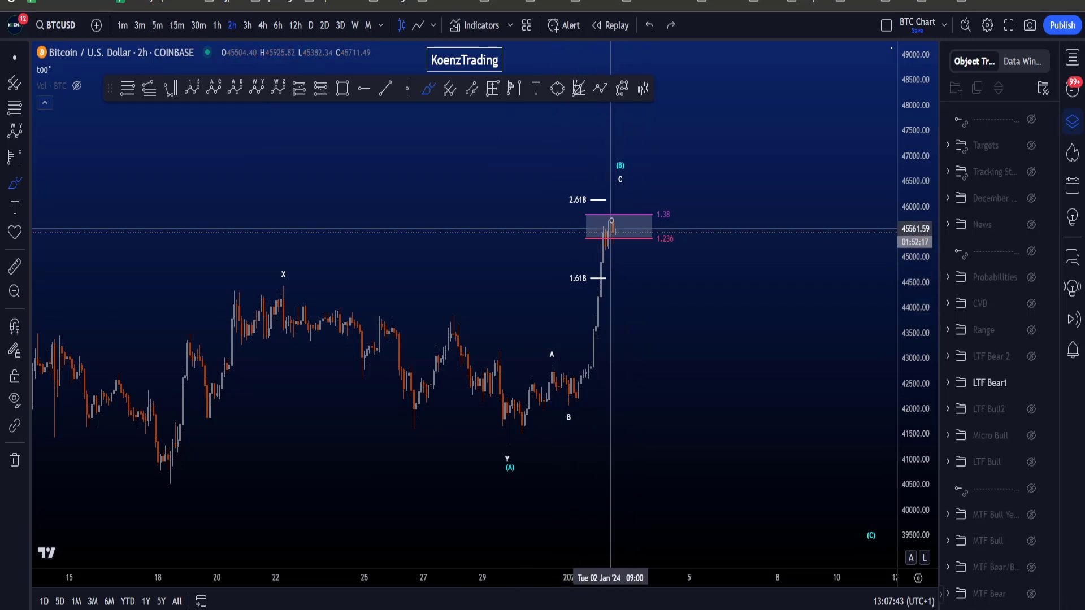
left_click_drag(612, 274, 616, 278)
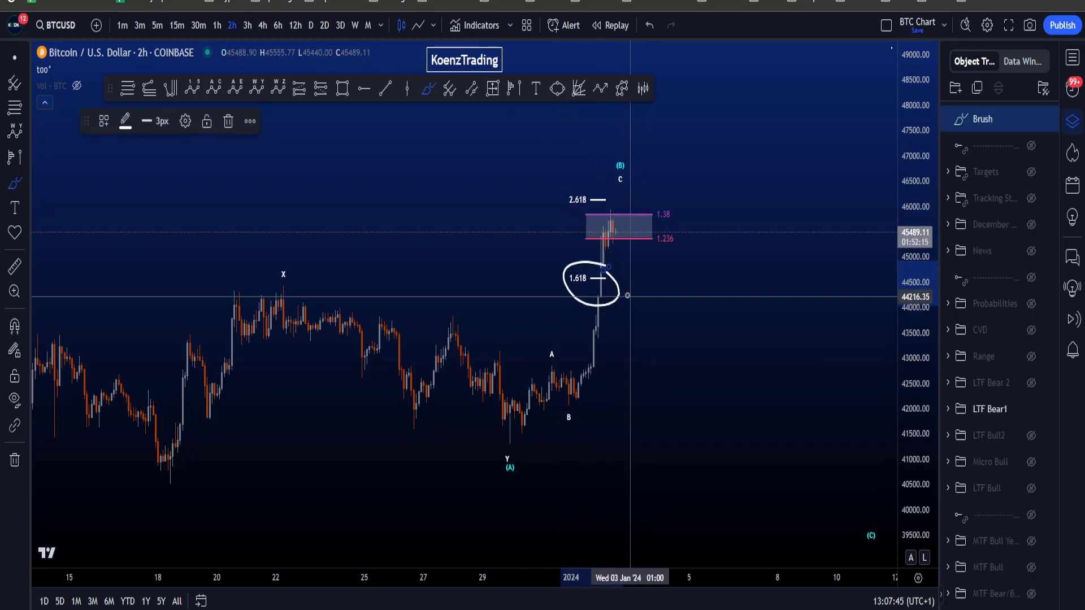
key("ctrl+z")
mouse_move(557, 213)
left_mouse_down()
mouse_move(608, 215)
mouse_move(589, 213)
left_mouse_up()
key("ctrl+z")
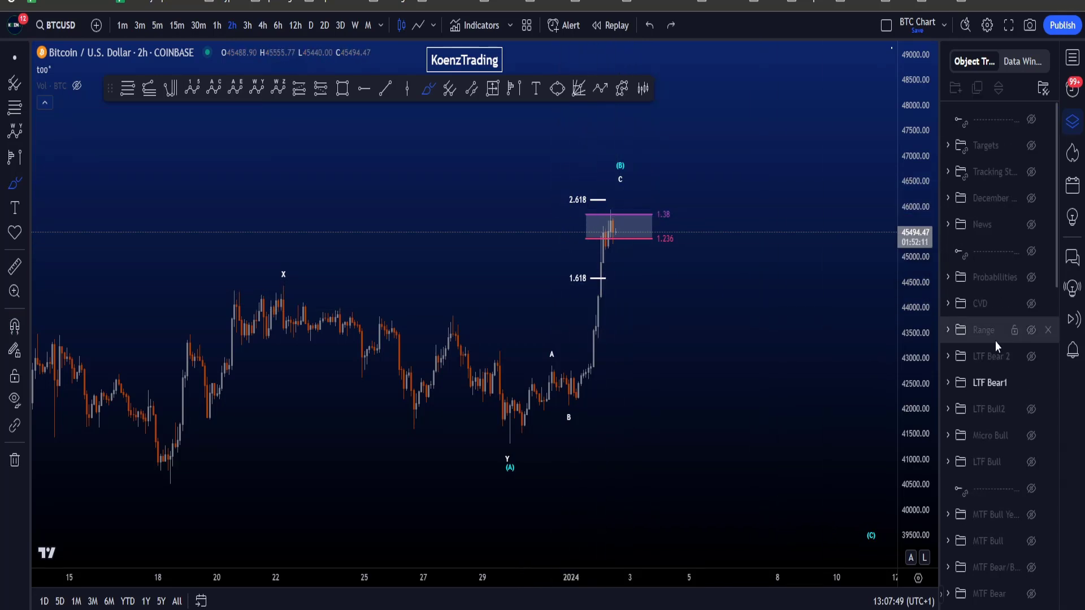
- Show the Range group and mark the 2.618 level and the nearby pivot lines with the Brush, undoing both strokes
left_click(1030, 305)
left_click(1031, 305)
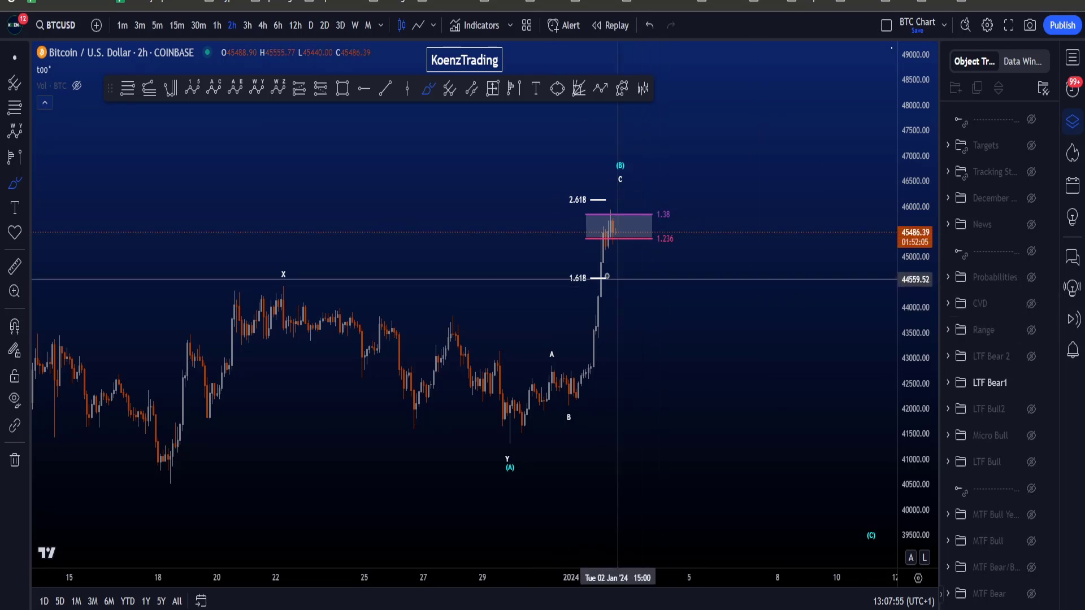
left_click(1031, 330)
left_click_drag(613, 201, 601, 199)
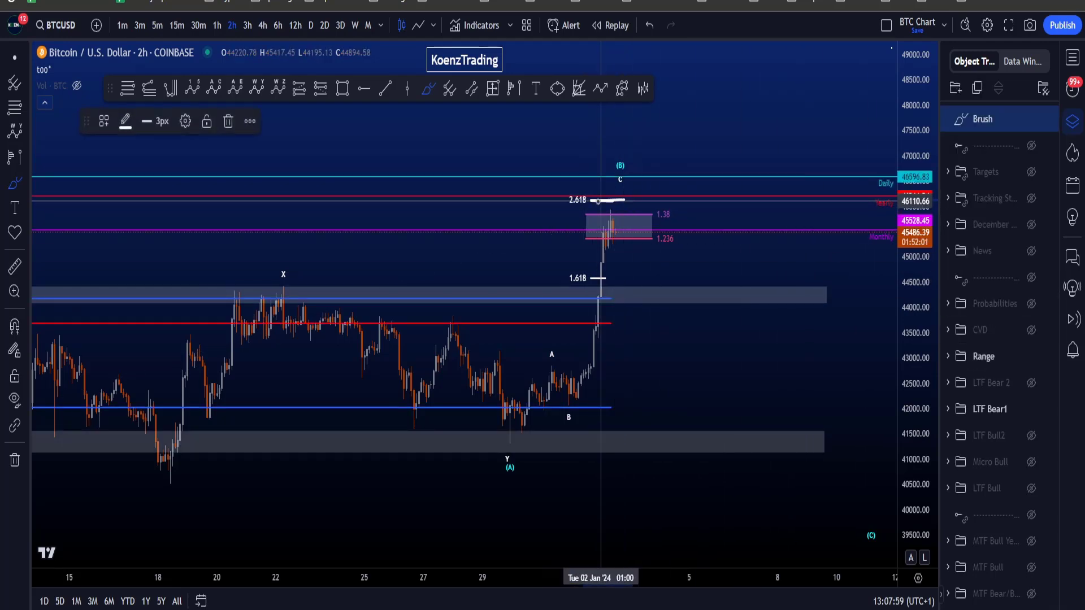
key("ctrl+z")
left_click_drag(871, 189, 864, 206)
key("ctrl+z")
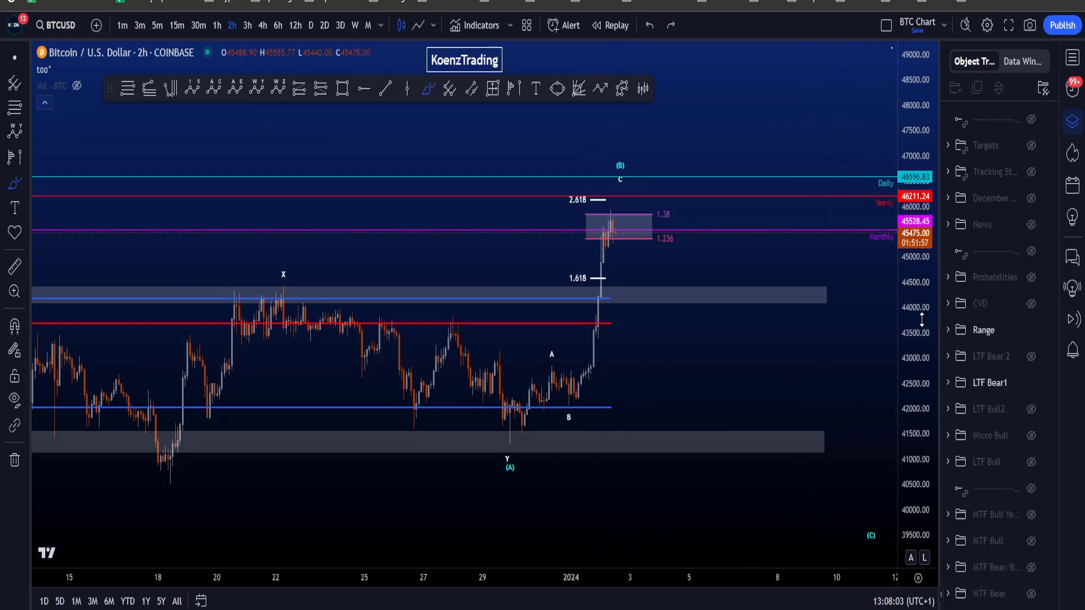
- Hide the Range and LTF Bear1 groups and show the LTF Bear 2 wave count
left_click(1031, 330)
left_click(1031, 384)
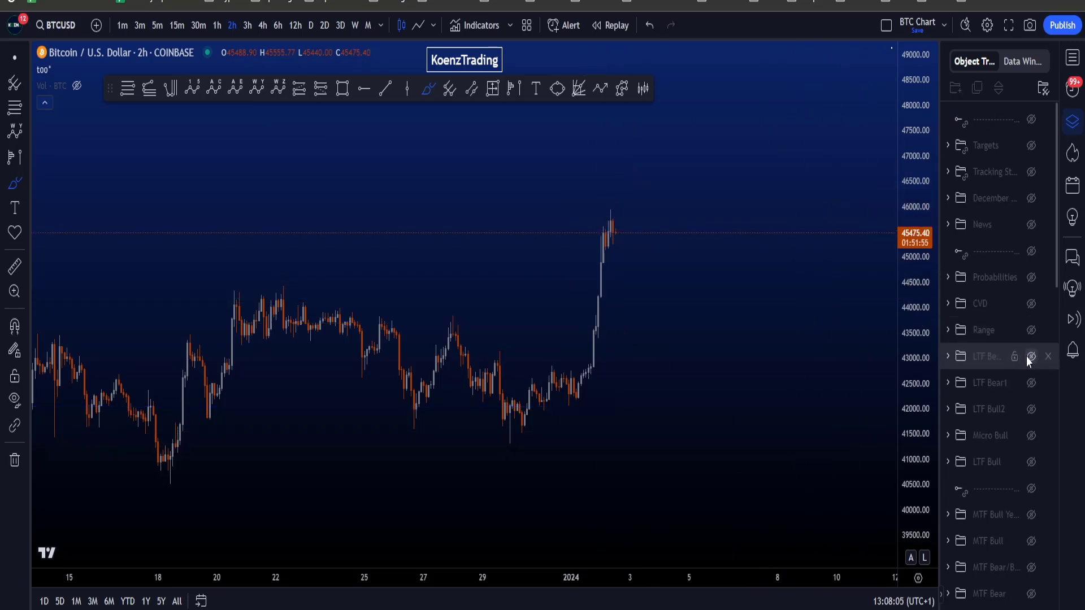
left_click(1030, 356)
scroll(806, 380, "down", 5)
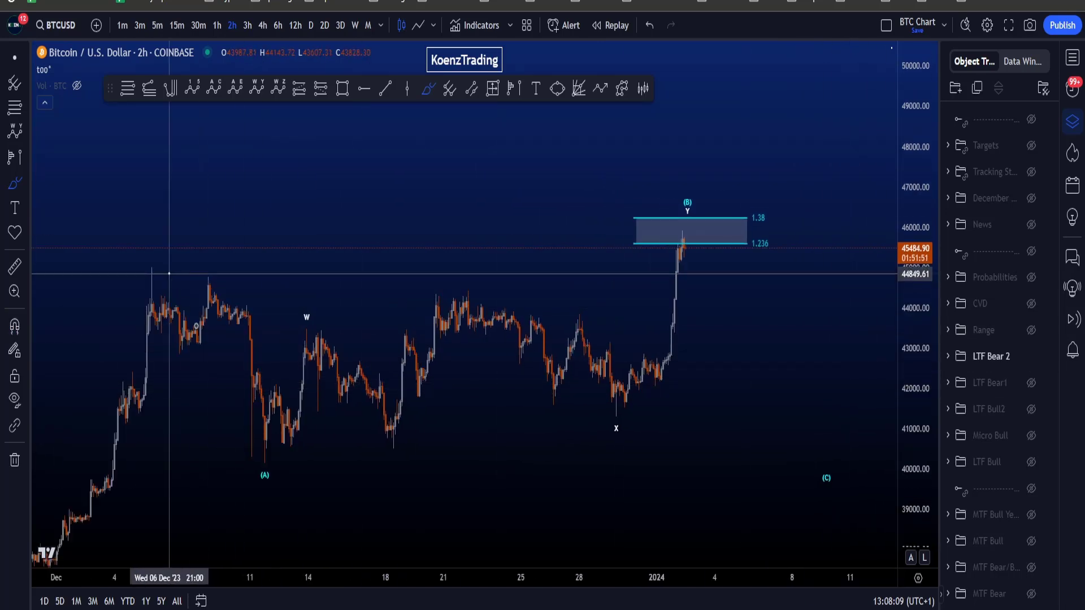
- Trace the LTF Bear 2 structure from the early-December high to the current rally and mark the (B) label, undoing the Brush strokes
mouse_move(171, 277)
left_mouse_down()
mouse_move(272, 460)
mouse_move(309, 320)
mouse_move(612, 416)
mouse_move(696, 232)
left_mouse_up()
key("ctrl+z")
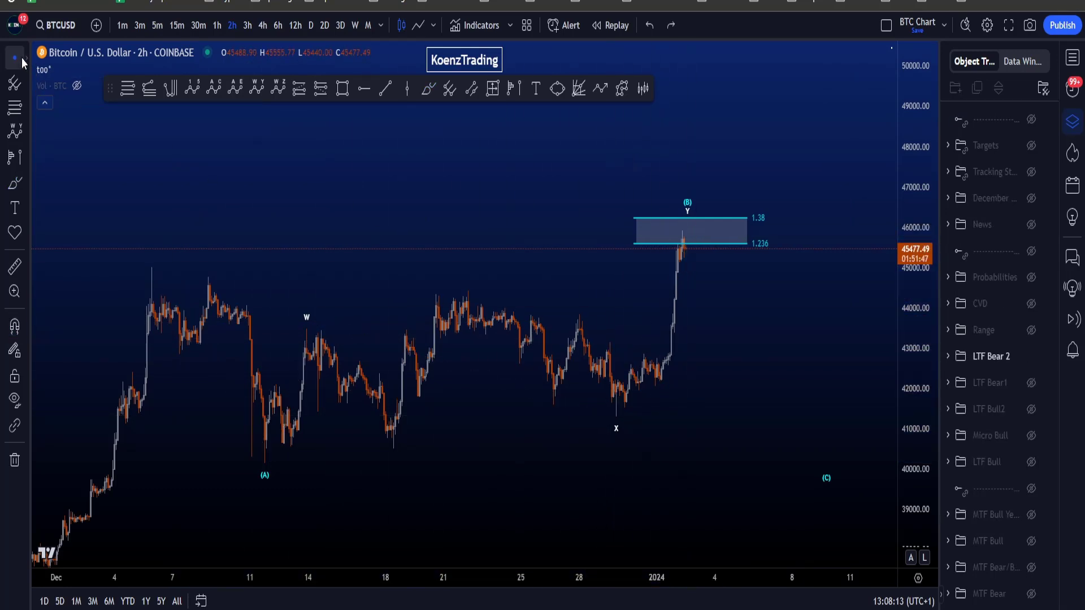
left_click_drag(703, 435, 646, 435)
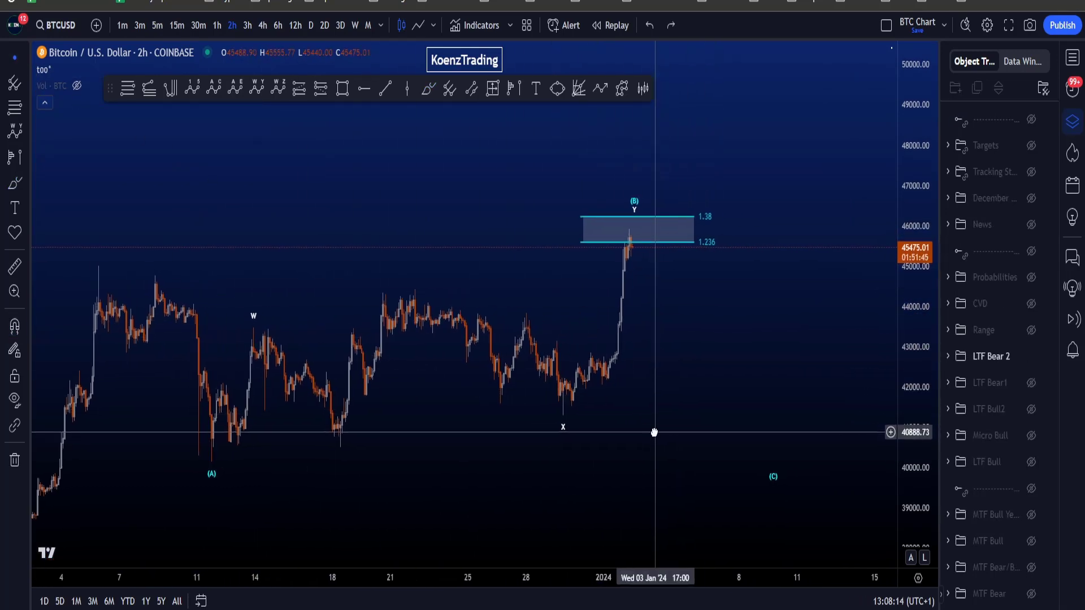
left_click(430, 92)
mouse_move(616, 203)
left_mouse_down()
mouse_move(644, 194)
mouse_move(617, 204)
left_mouse_up()
key("ctrl+z")
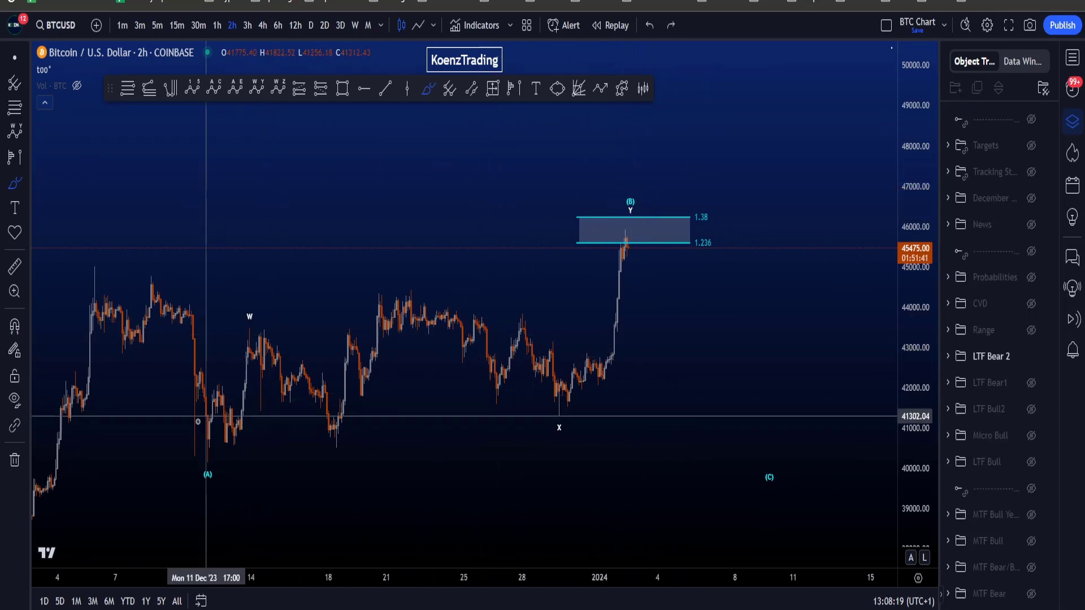
- Trace the W-X-Y advance from the wave (A) low, mark the 1.236 level and circle the (B) label, undoing each Brush stroke
mouse_move(200, 458)
left_mouse_down()
mouse_move(237, 412)
mouse_move(473, 383)
mouse_move(620, 215)
mouse_move(717, 331)
left_mouse_up()
key("ctrl+z")
key("ctrl+z")
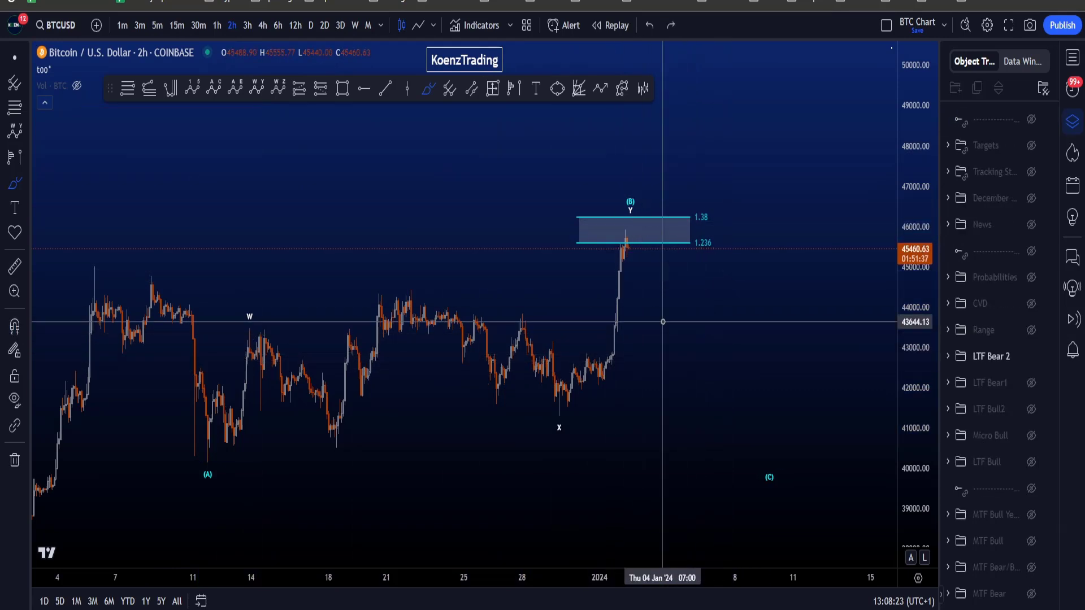
mouse_move(585, 244)
left_mouse_down()
mouse_move(637, 196)
mouse_move(664, 252)
left_mouse_up()
key("ctrl+z")
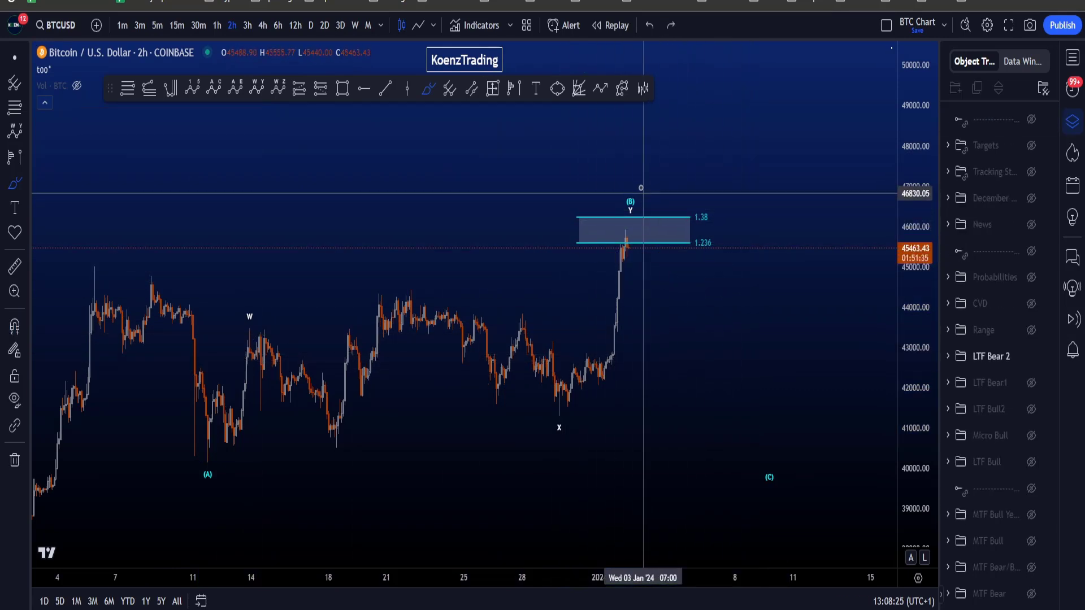
left_click_drag(642, 192, 640, 190)
key("ctrl+z")
mouse_move(564, 262)
left_mouse_down()
mouse_move(630, 269)
mouse_move(552, 244)
mouse_move(622, 272)
left_mouse_up()
key("ctrl+z")
- Show the Range group and mark the 1.38 level and the pivot labels with the Brush, undoing both strokes
left_click(1031, 331)
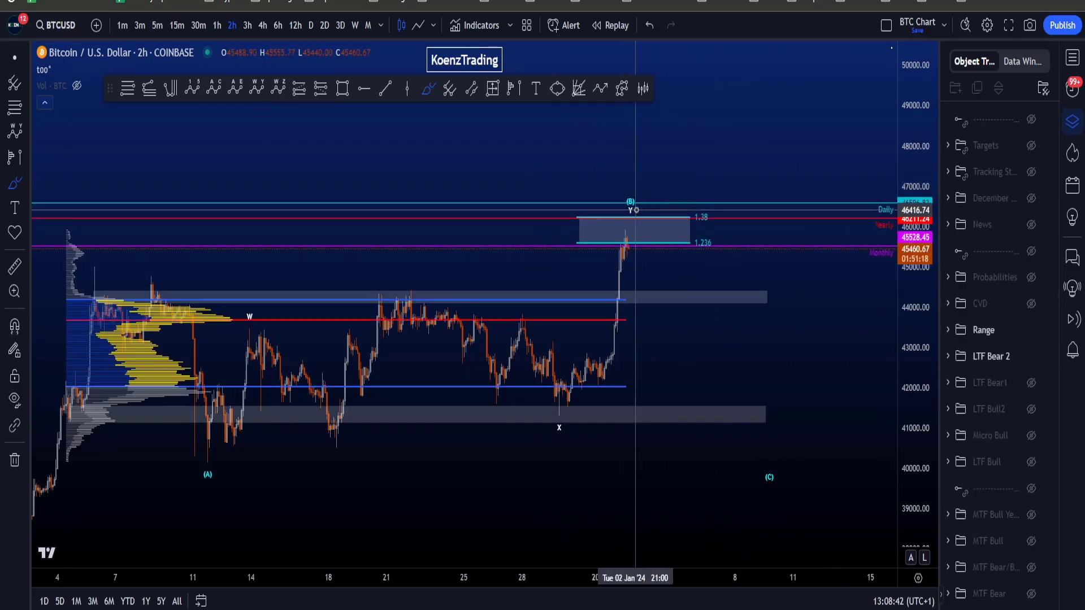
left_click_drag(660, 219, 665, 219)
key("ctrl+z")
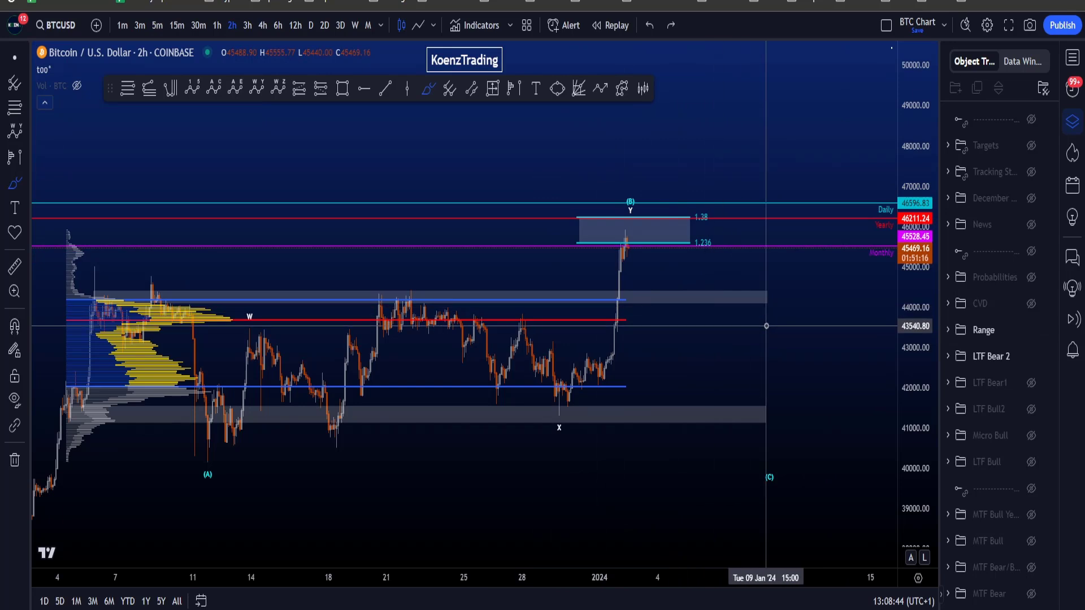
left_click_drag(879, 192, 892, 223)
key("ctrl+z")
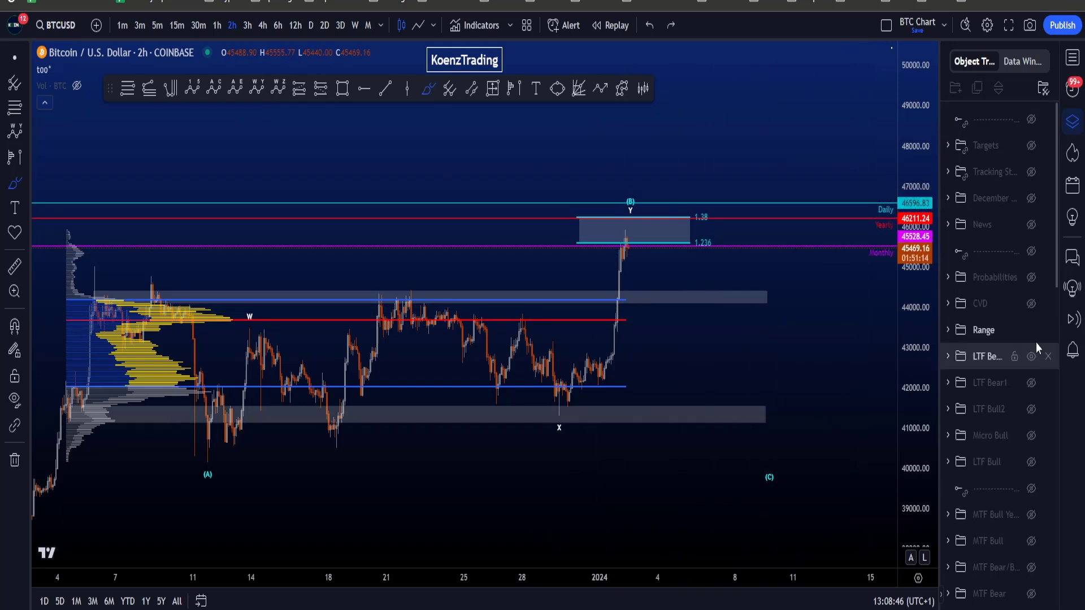
- Hide the Range group, circle the 1.236–1.38 zone and sketch a rejection from it with the Brush, undoing the strokes
left_click(1032, 330)
mouse_move(696, 258)
left_mouse_down()
mouse_move(554, 260)
mouse_move(726, 237)
left_mouse_up()
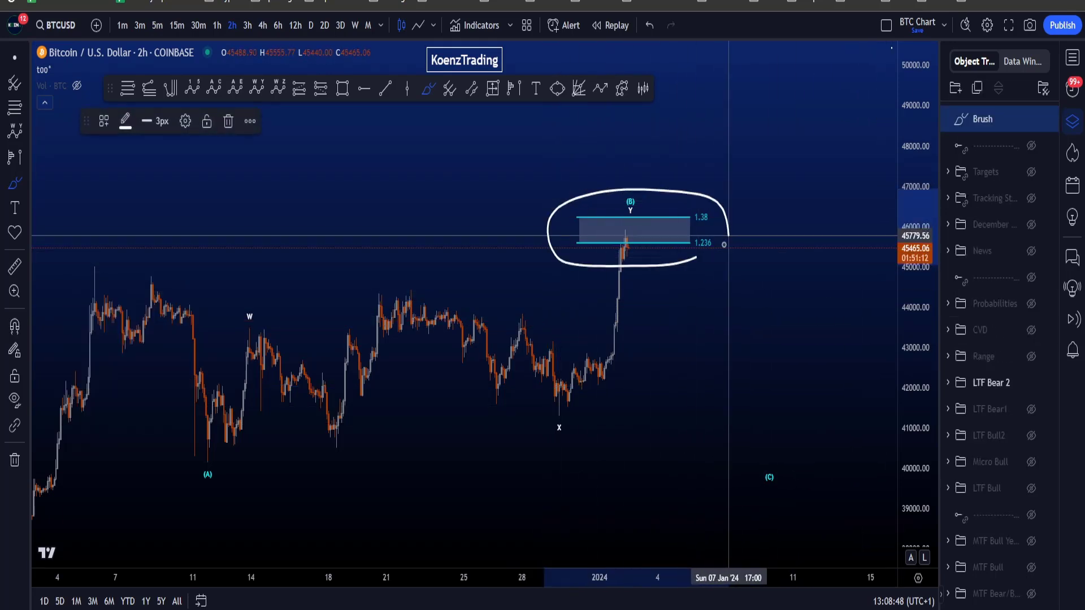
key("ctrl+z")
left_click_drag(606, 229, 675, 288)
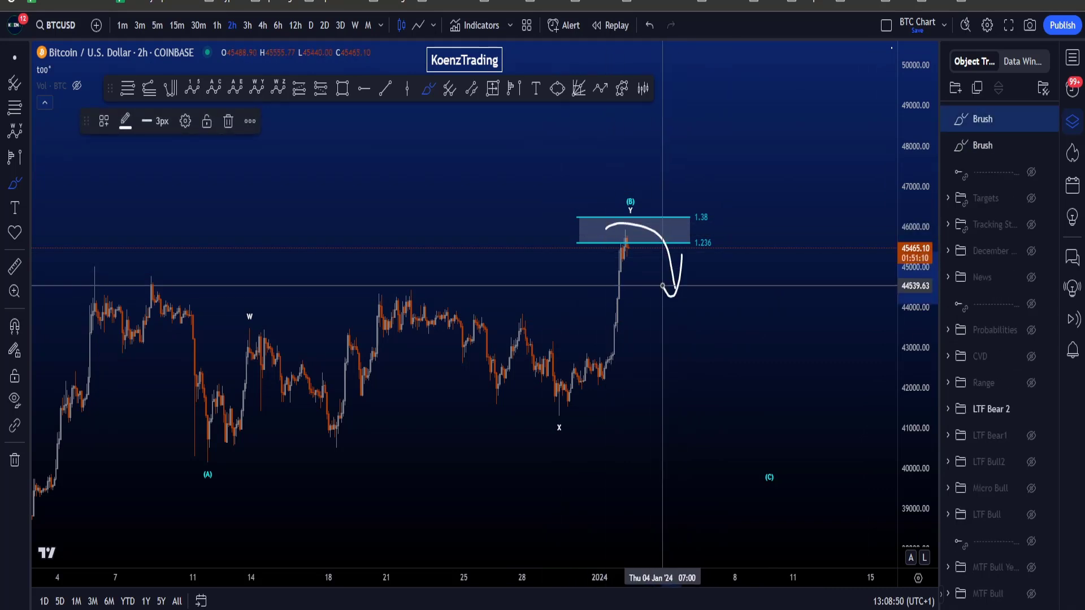
key("ctrl+z")
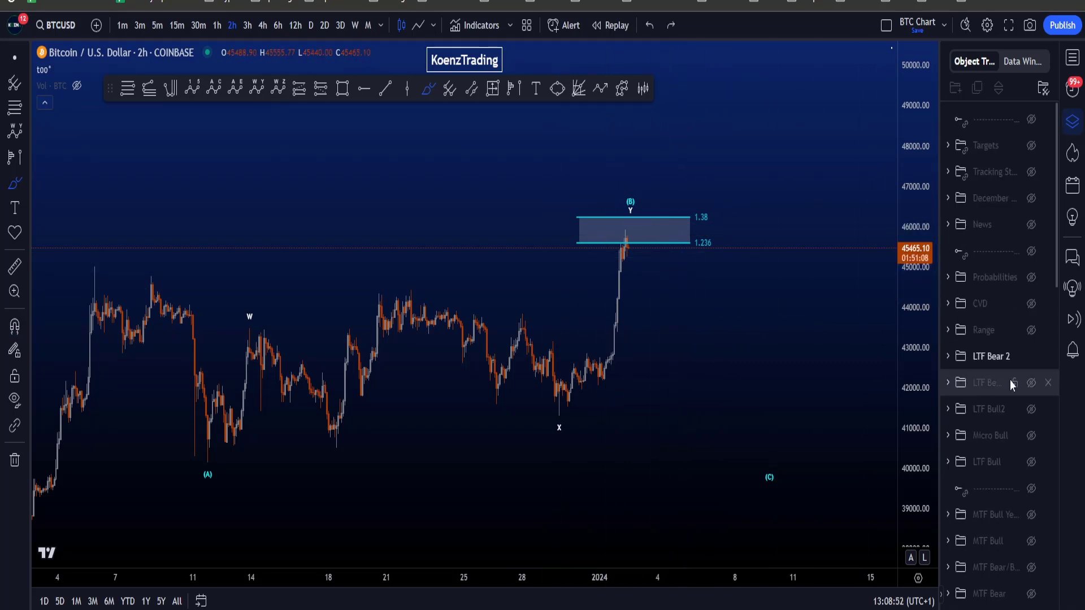
- Trace the decline from the 1.236–1.38 zone and the whole (A)-(B)-(C) structure with the Brush, undoing each stroke
left_click(1032, 356)
scroll(868, 390, "down", 1)
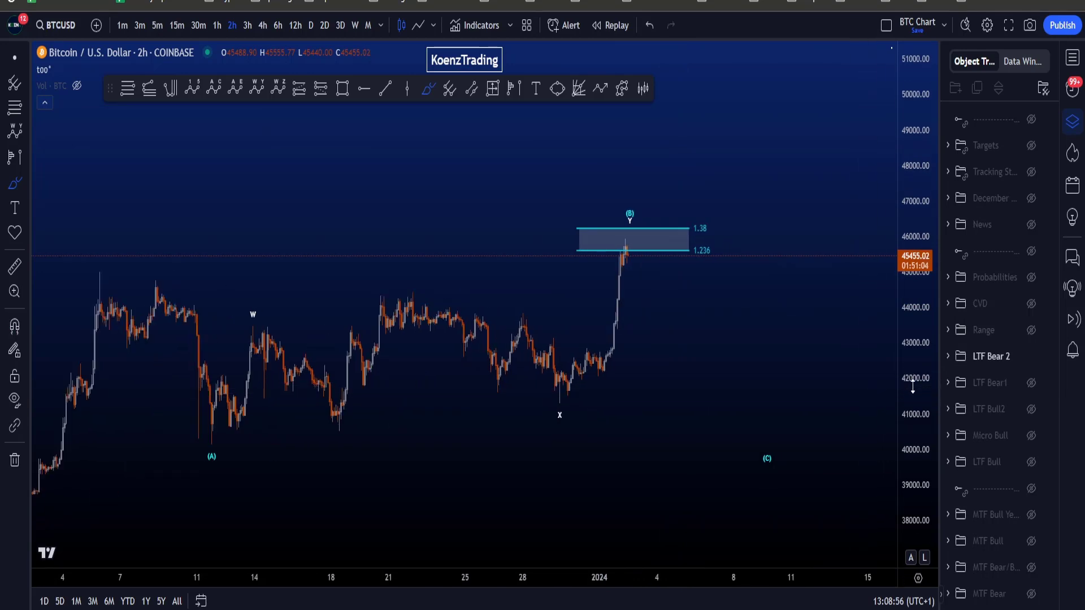
mouse_move(625, 249)
left_mouse_down()
mouse_move(659, 342)
mouse_move(739, 390)
left_mouse_up()
key("ctrl+z")
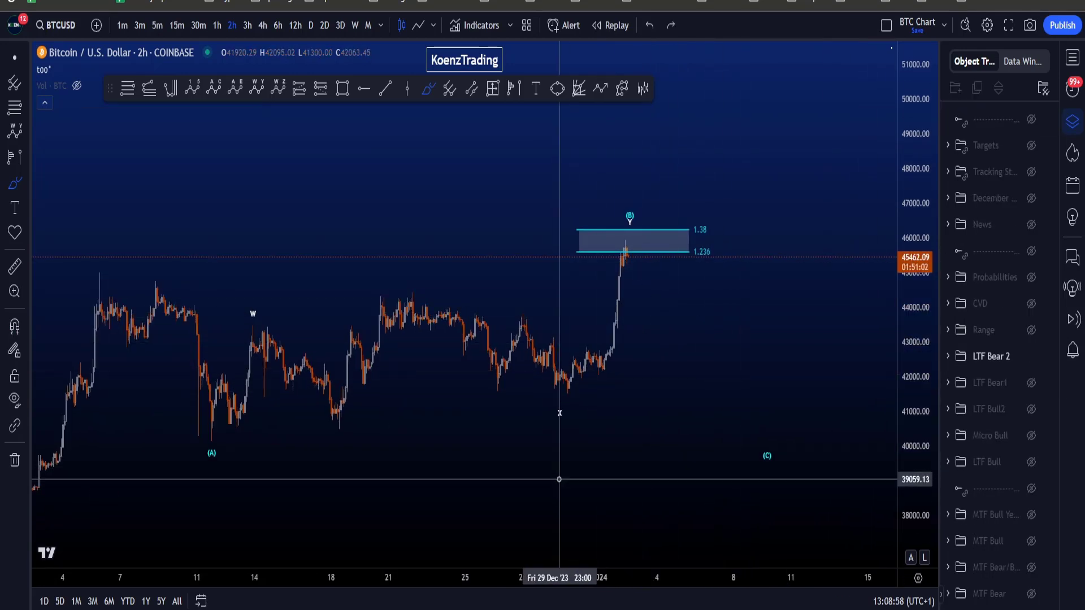
scroll(559, 479, "down", 1)
left_click_drag(210, 426, 761, 445)
key("ctrl+z")
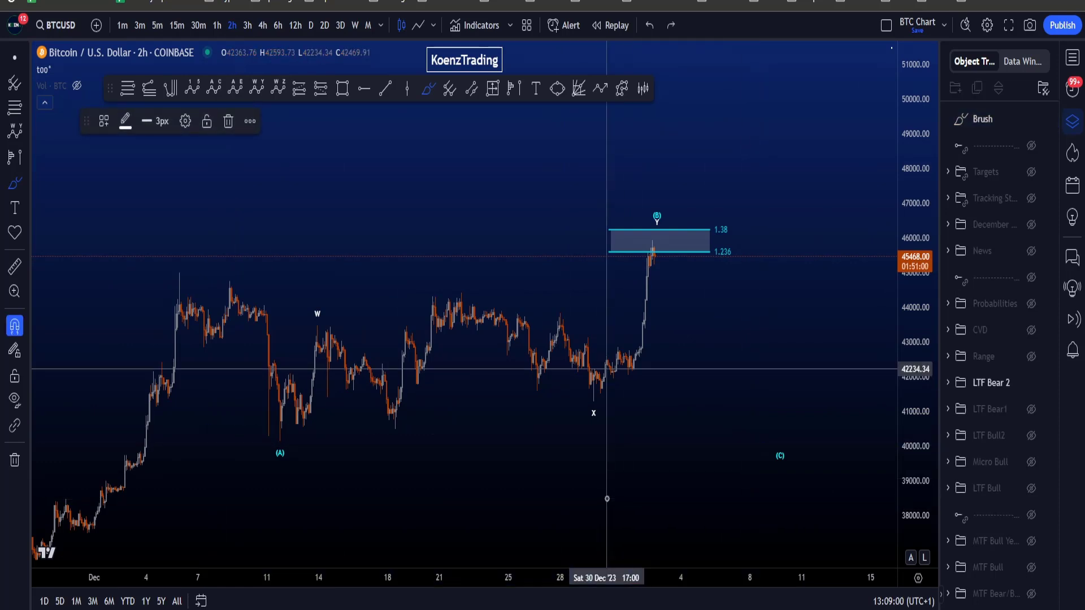
mouse_move(178, 281)
left_mouse_down()
mouse_move(231, 316)
mouse_move(309, 430)
mouse_move(688, 208)
mouse_move(775, 501)
left_mouse_up()
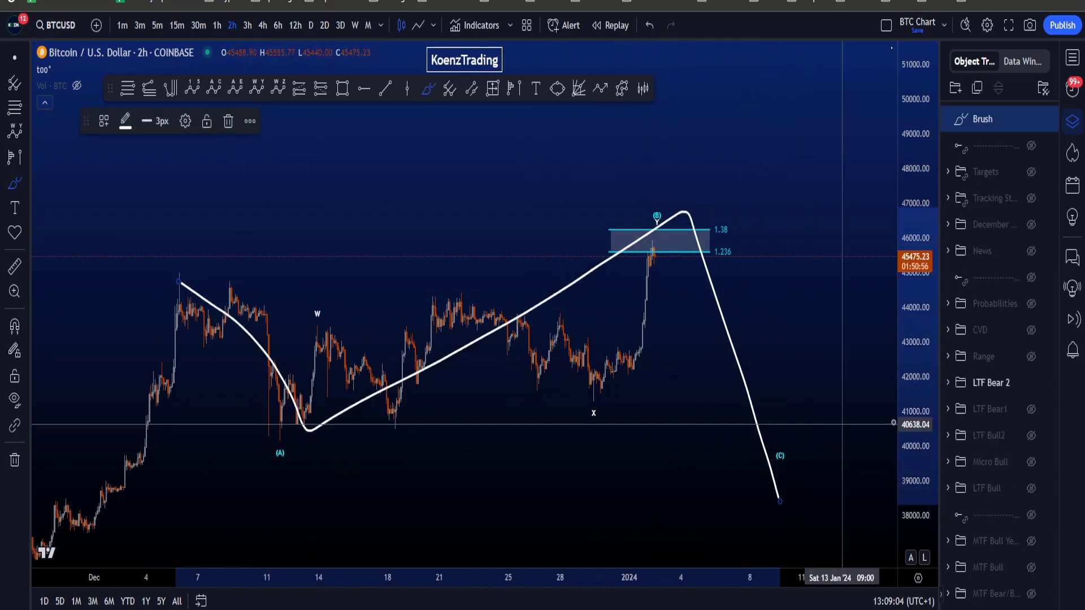
key("ctrl+z")
- Hide the LTF Bear 2 group, show the Range group and mark the current high with the Brush, undoing the stroke
left_click(1032, 356)
left_click(1031, 330)
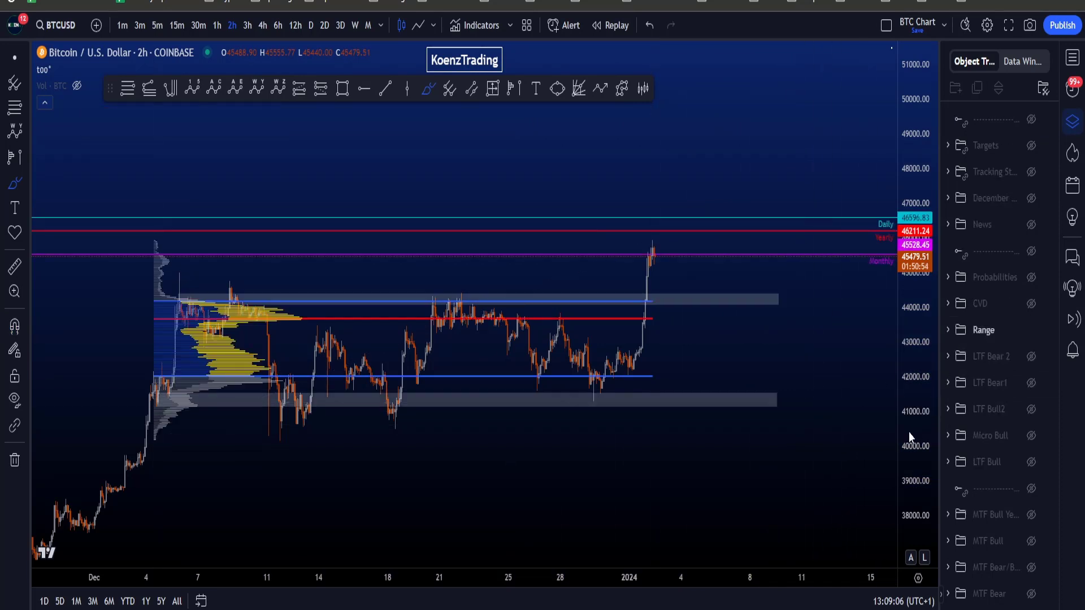
mouse_move(663, 252)
left_mouse_down()
mouse_move(667, 223)
mouse_move(686, 223)
mouse_move(696, 203)
left_mouse_up()
key("ctrl+z")
- Mark the Monthly and Yearly pivots, the current high and the area above the Daily pivot with the Brush, undoing each stroke
left_click_drag(908, 373, 908, 305)
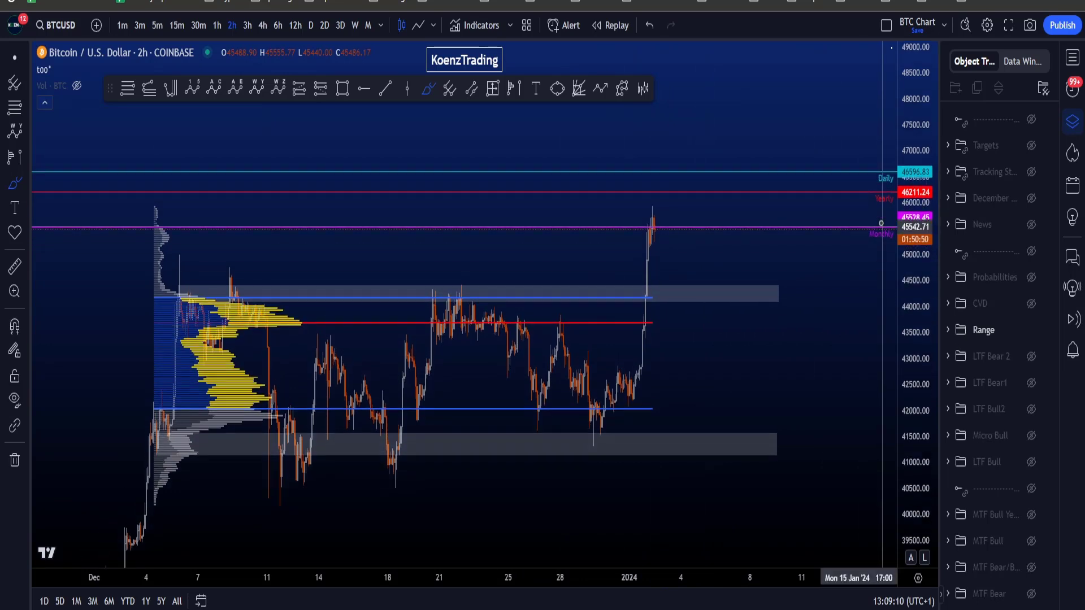
left_click_drag(877, 217, 885, 247)
key("ctrl+z")
left_click_drag(668, 211, 664, 221)
key("ctrl+z")
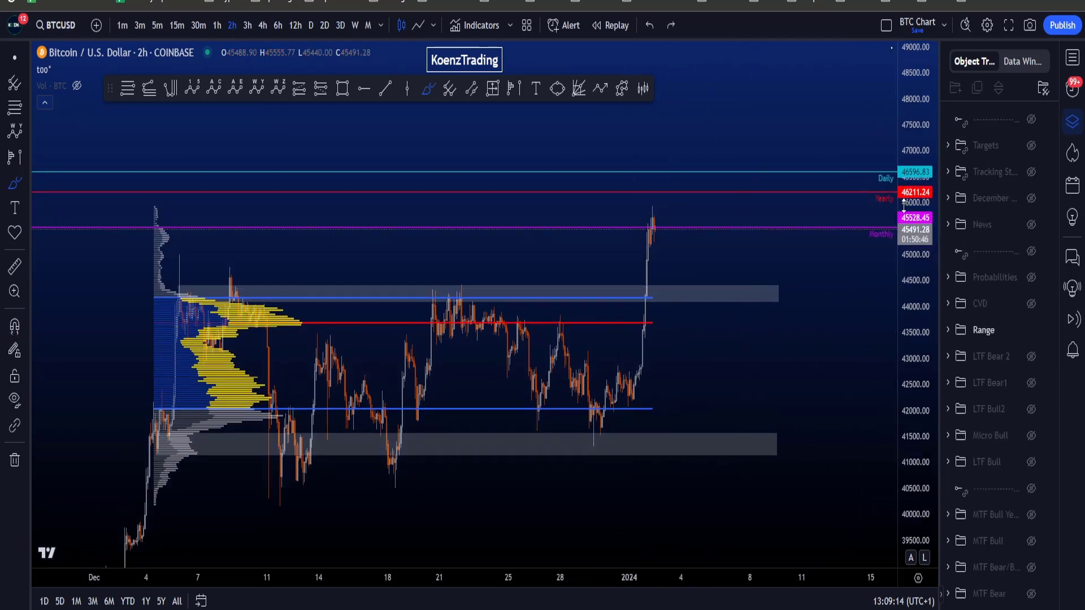
mouse_move(851, 193)
left_mouse_down()
mouse_move(884, 188)
mouse_move(856, 195)
left_mouse_up()
key("ctrl+z")
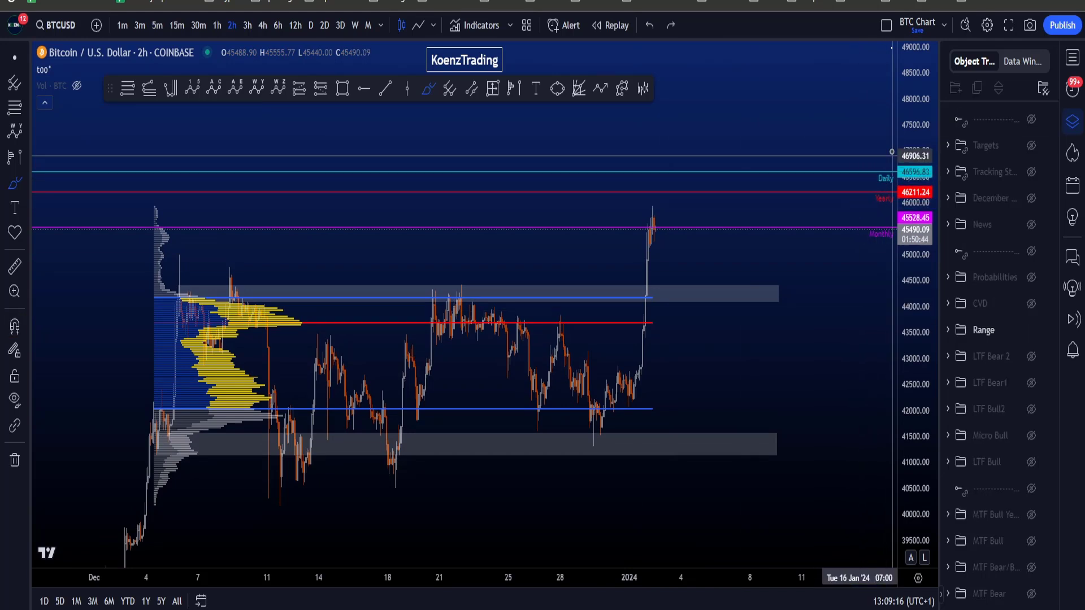
left_click_drag(892, 152, 889, 157)
key("ctrl+z")
- Mark the early-December part of the range beside the volume profile with the Brush and undo the stroke
left_click_drag(920, 246, 899, 333)
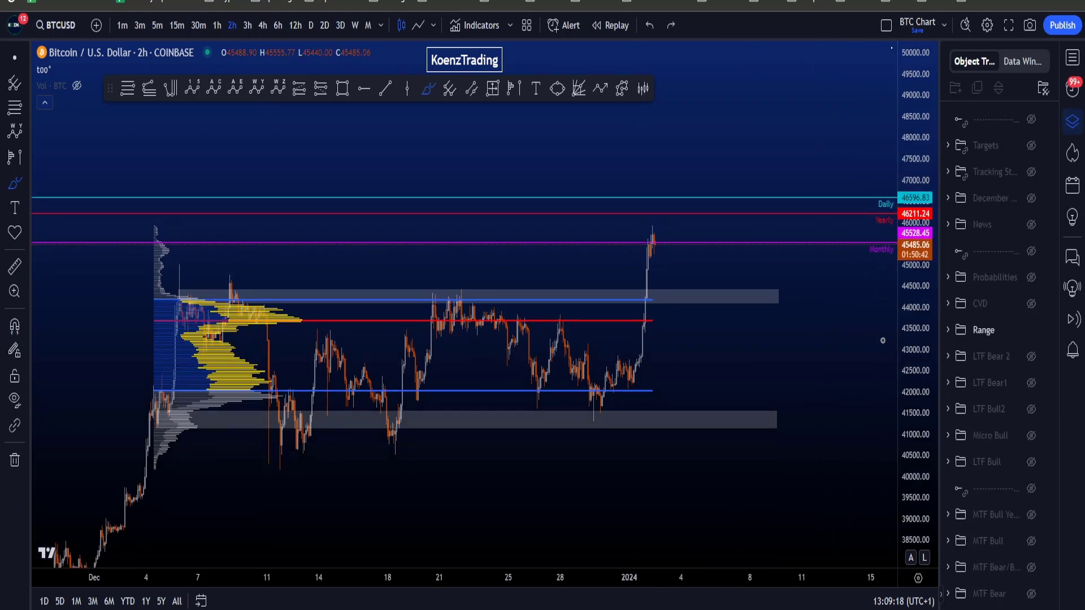
scroll(836, 364, "down", 2)
left_click_drag(907, 431, 905, 397)
scroll(759, 431, "up", 2)
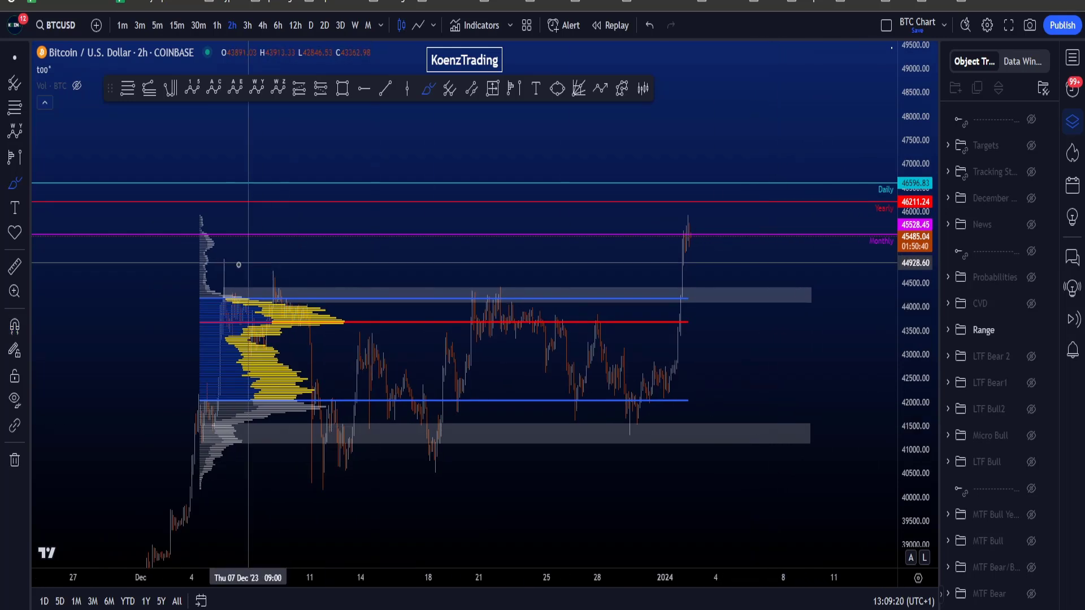
mouse_move(243, 368)
left_mouse_down()
mouse_move(723, 316)
mouse_move(254, 441)
left_mouse_up()
key("ctrl+z")
scroll(215, 312, "up", 2)
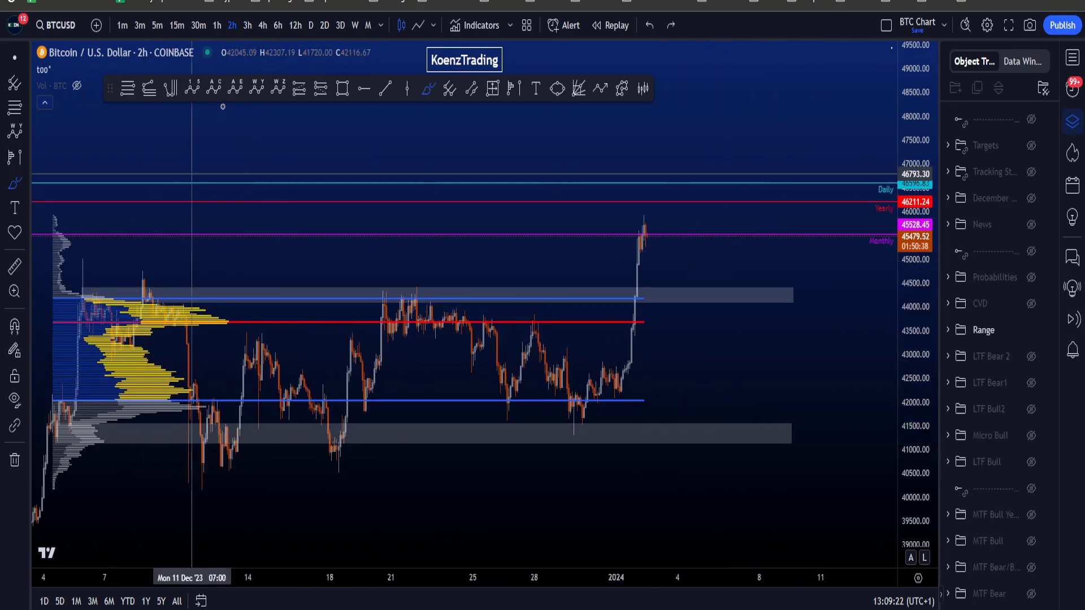
- Switch the chart to the 4-hour timeframe and mark the upper range zone with the Brush, removing both strokes
left_click(262, 25)
scroll(636, 333, "up", 4)
left_click(649, 310)
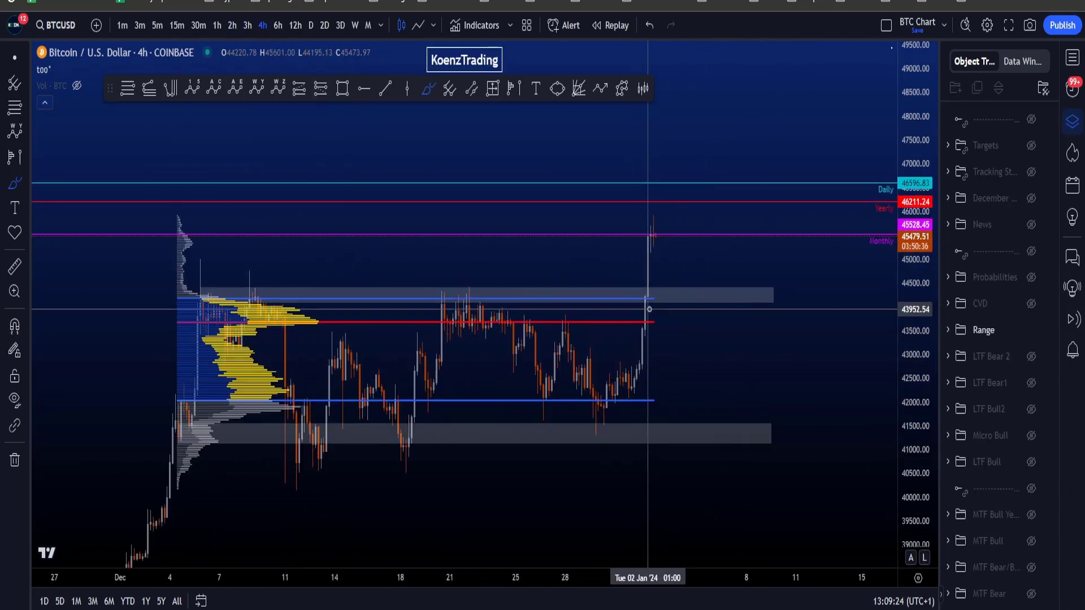
mouse_move(664, 298)
left_mouse_down()
mouse_move(290, 267)
mouse_move(187, 303)
left_mouse_up()
key("ctrl+z")
mouse_move(249, 314)
left_mouse_down()
mouse_move(780, 298)
mouse_move(738, 281)
left_mouse_up()
key("Delete")
- Circle the early-December and 22 December highs at the upper range zone and mark the January breakout, undoing the Brush strokes
left_click_drag(904, 343, 899, 294)
mouse_move(260, 267)
left_mouse_down()
mouse_move(164, 282)
mouse_move(272, 260)
left_mouse_up()
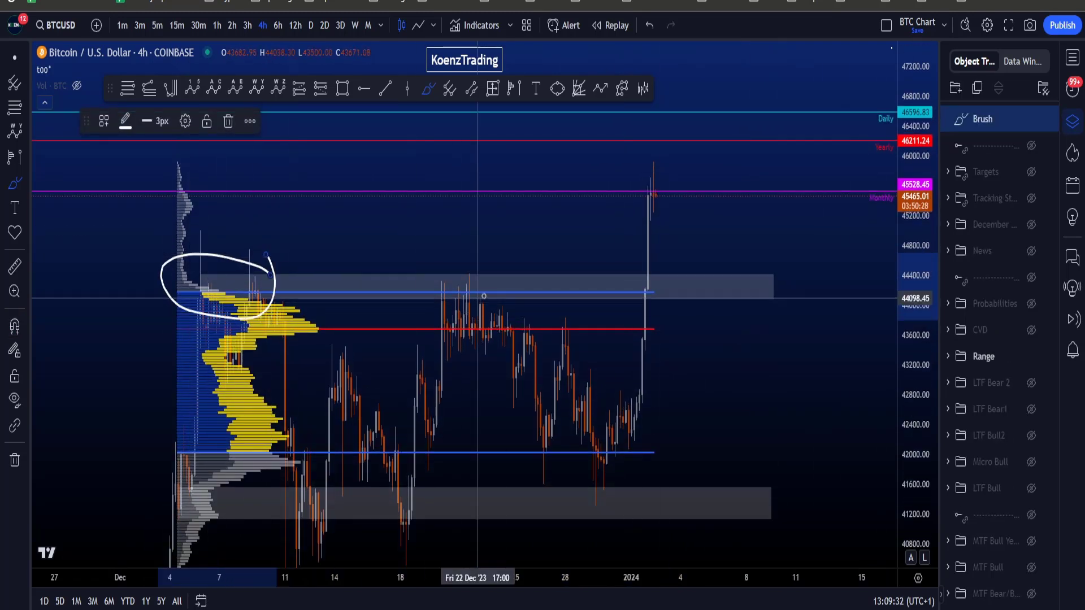
mouse_move(472, 247)
left_mouse_down()
mouse_move(415, 299)
mouse_move(500, 273)
left_mouse_up()
key("ctrl+z")
key("ctrl+z")
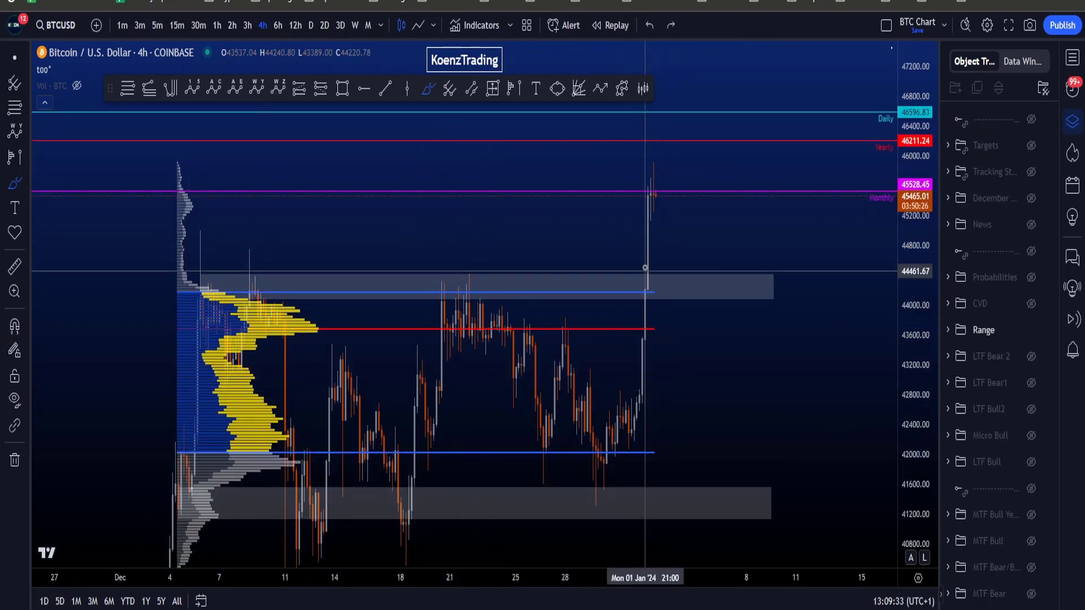
left_click_drag(679, 271, 725, 202)
key("ctrl+z")
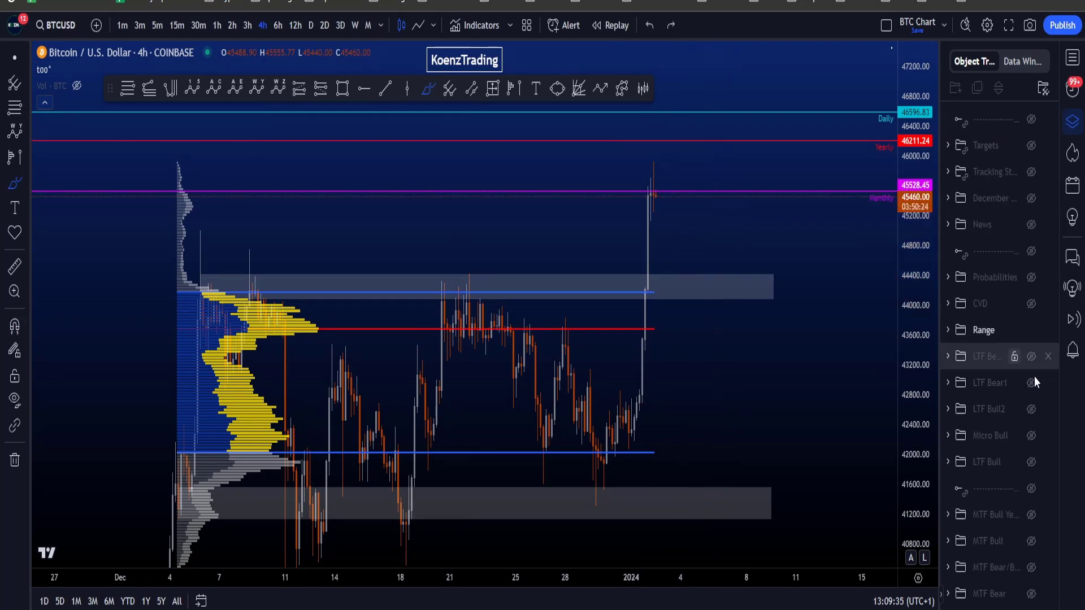
- Show the Micro Bull wave count and circle its (4) label with the Brush, undoing the stroke
left_click(1032, 436)
scroll(733, 366, "up", 2)
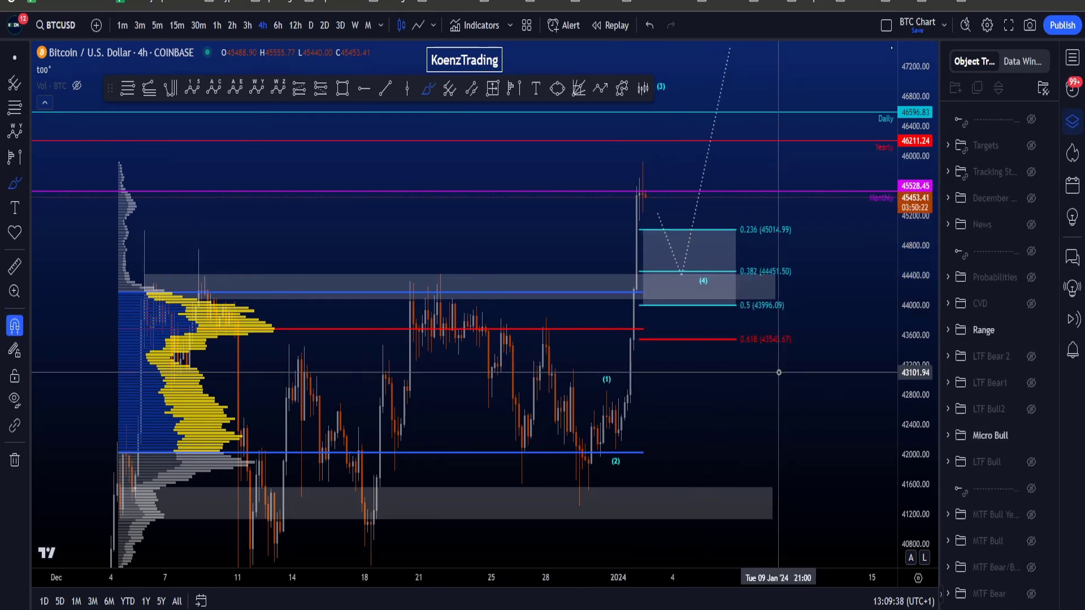
left_click_drag(726, 284, 725, 283)
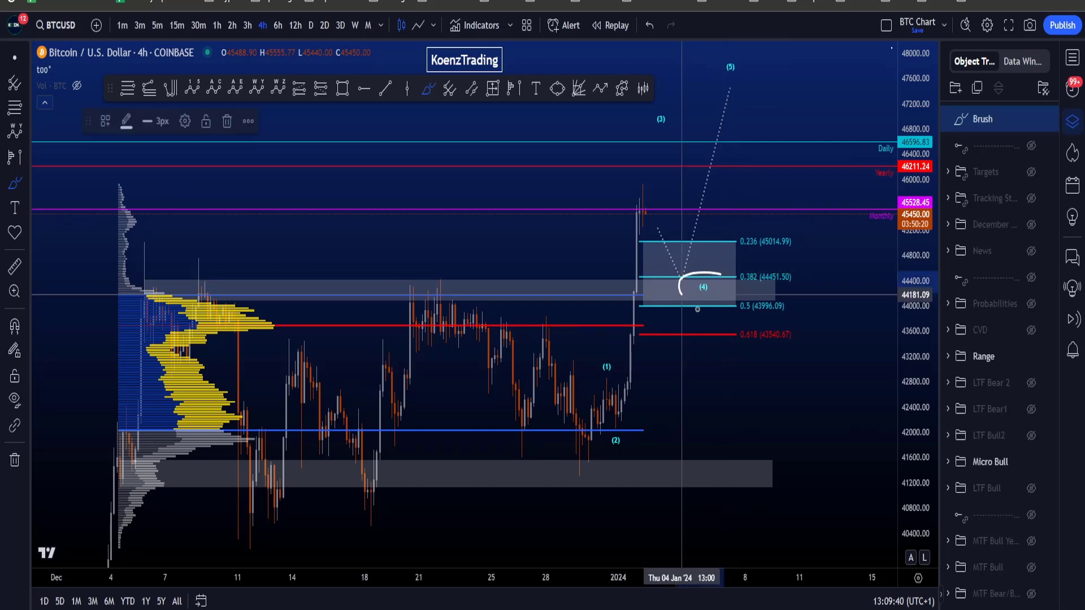
key("ctrl+z")
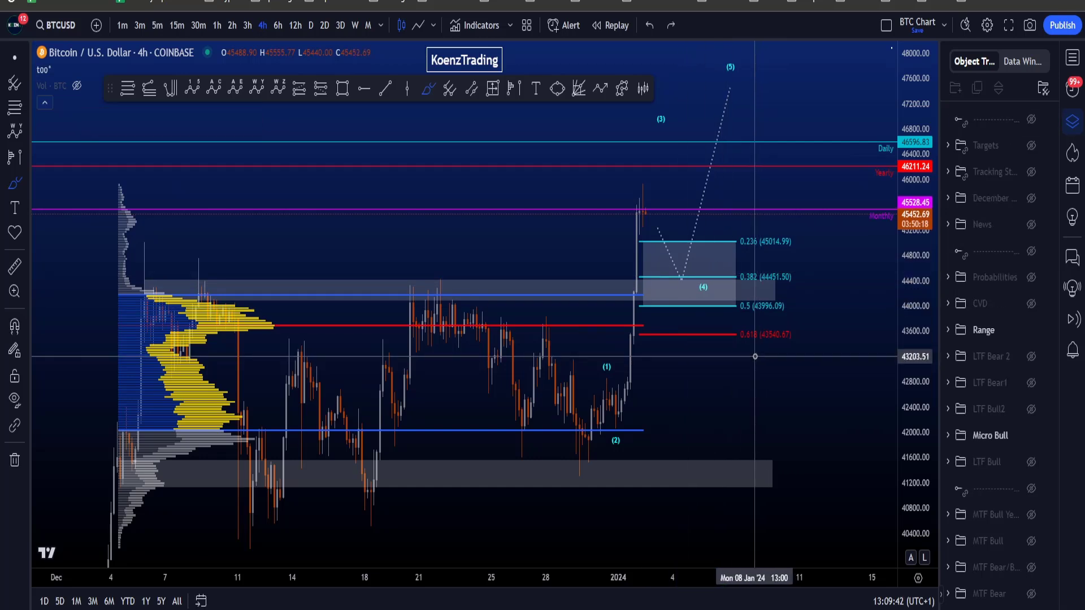
- Trace the pullback into the wave (4) retracement zone and the rise towards (5) with the Brush, undoing the strokes
mouse_move(654, 176)
left_mouse_down()
mouse_move(637, 184)
mouse_move(654, 176)
mouse_move(691, 236)
left_mouse_up()
mouse_move(682, 330)
left_mouse_down()
mouse_move(724, 223)
mouse_move(705, 322)
mouse_move(692, 322)
left_mouse_up()
key("ctrl+z")
mouse_move(654, 272)
left_mouse_down()
mouse_move(170, 308)
mouse_move(650, 295)
left_mouse_up()
key("ctrl+z")
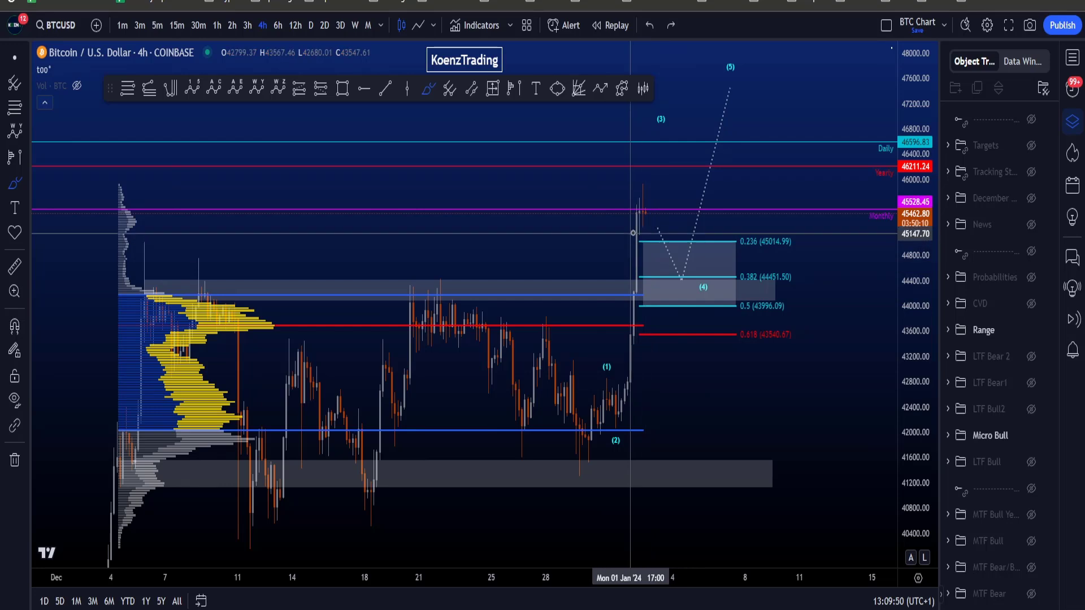
left_click_drag(633, 233, 663, 270)
left_click_drag(709, 221, 750, 129)
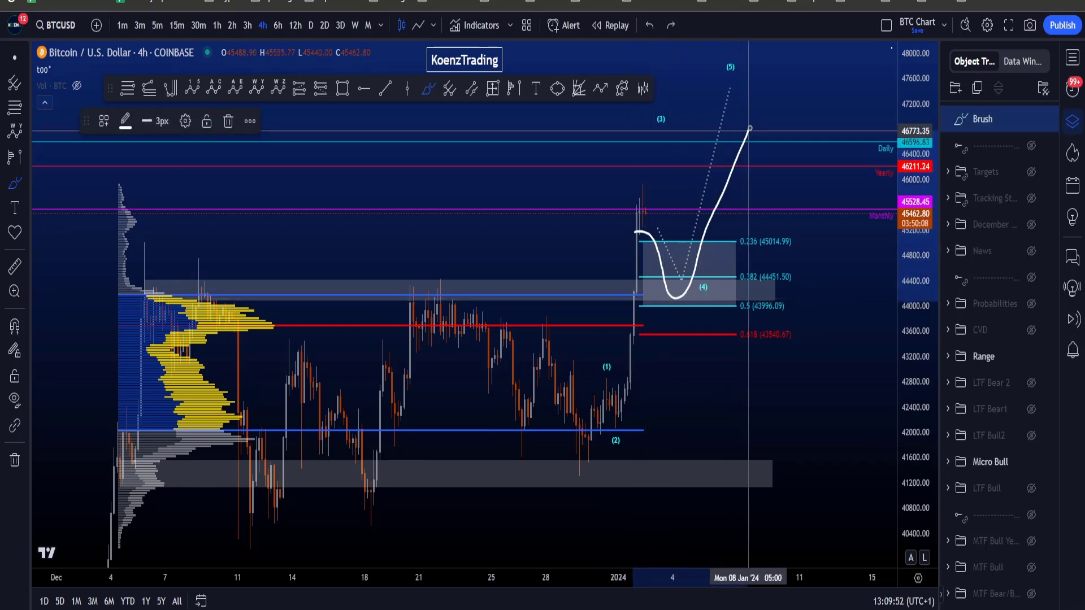
key("ctrl+z")
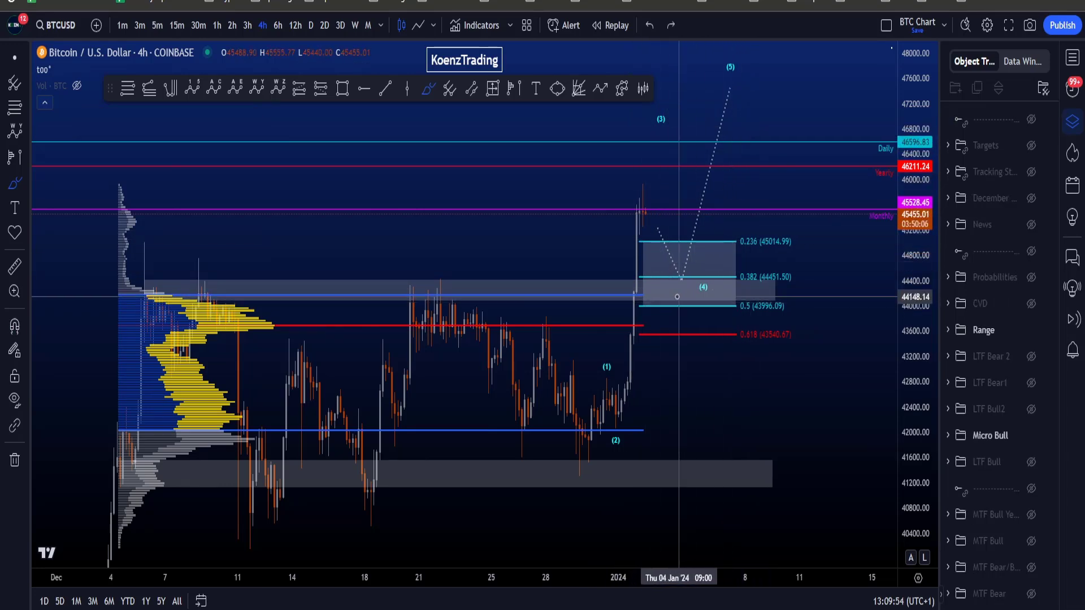
- Circle the 0.618 level and the (4) label, and outline the area from the Monthly pivot to the 0.5 level, removing each stroke
mouse_move(677, 297)
left_mouse_down()
mouse_move(625, 305)
mouse_move(650, 325)
left_mouse_up()
key("ctrl+z")
key("ctrl+z")
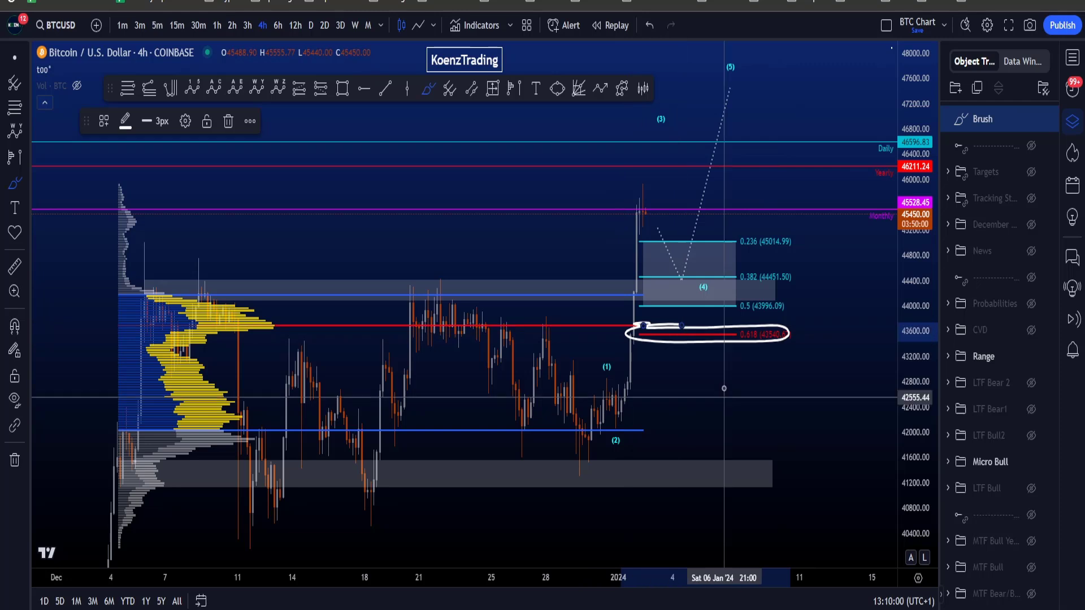
key("Delete")
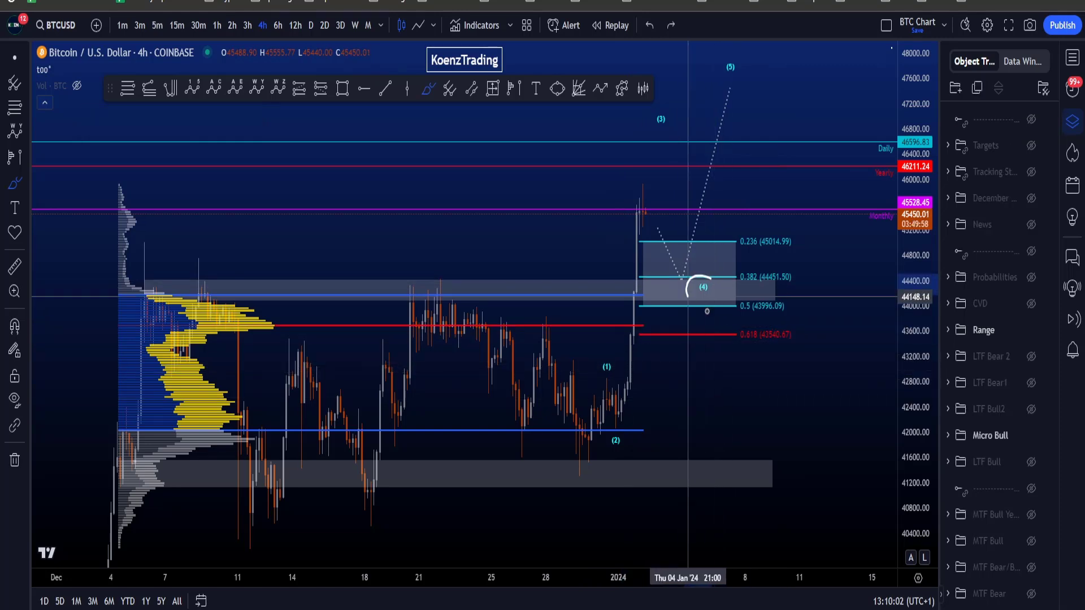
key("Delete")
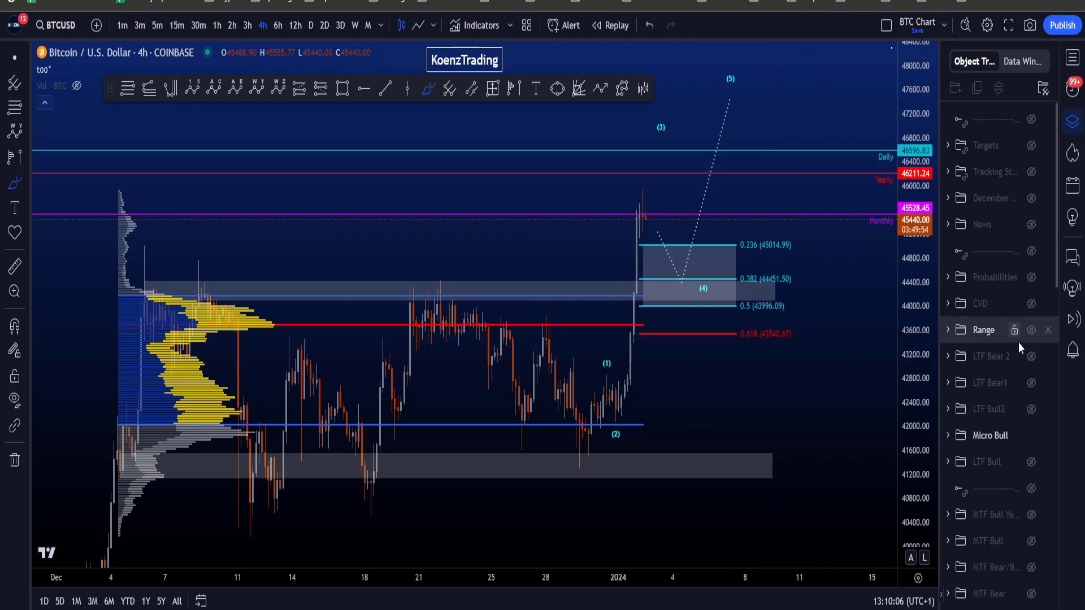
mouse_move(650, 214)
left_mouse_down()
mouse_move(721, 212)
mouse_move(661, 205)
left_mouse_up()
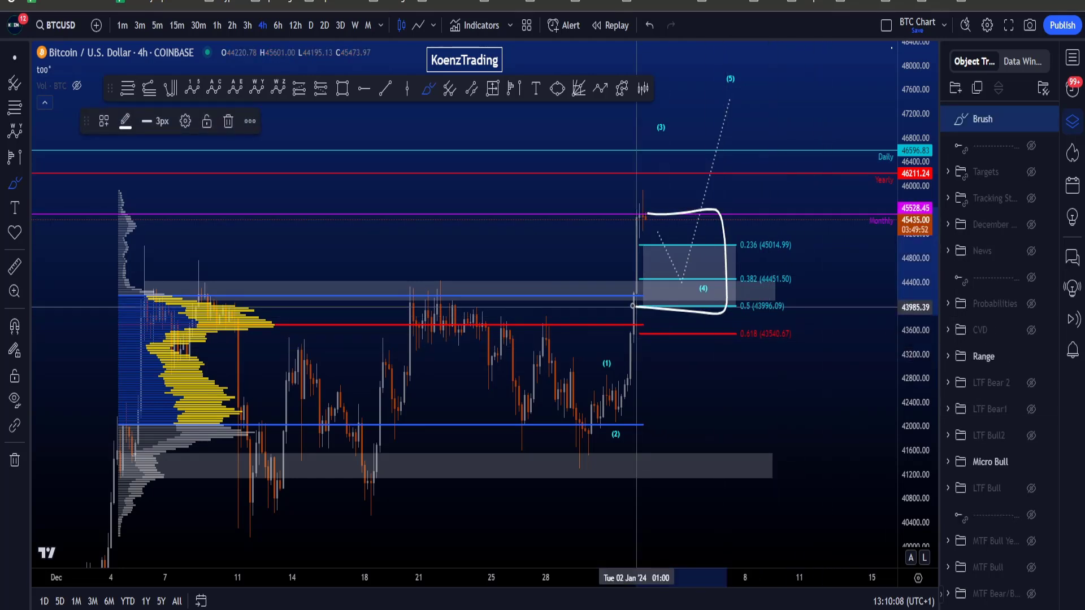
key("ctrl+z")
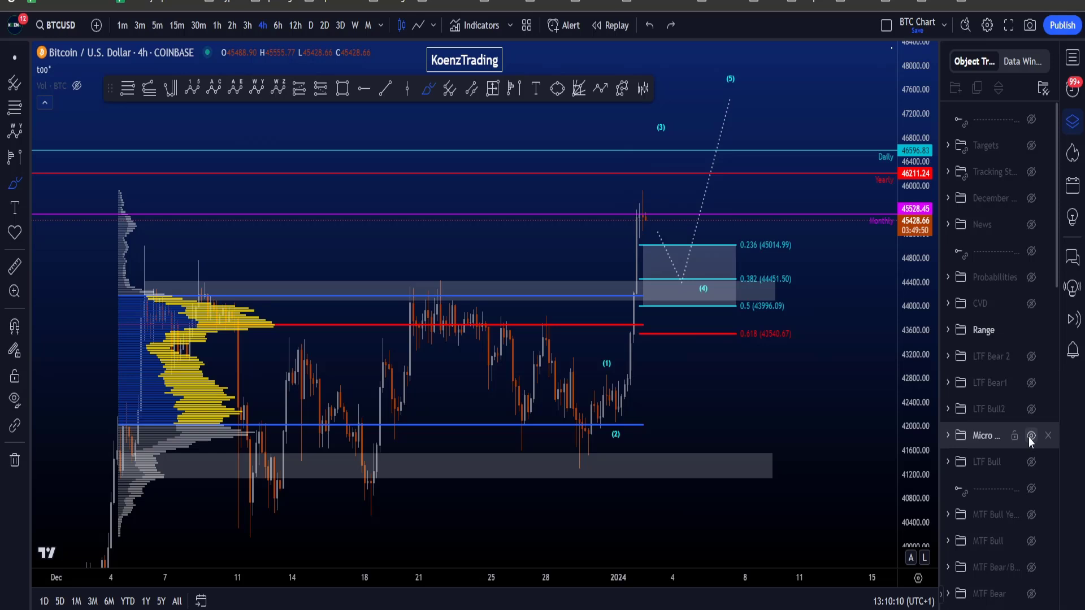
- Hide the Micro Bull and Range groups, show the CVD group and mark its text label, undoing the Brush stroke
left_click(1031, 435)
left_click(1031, 331)
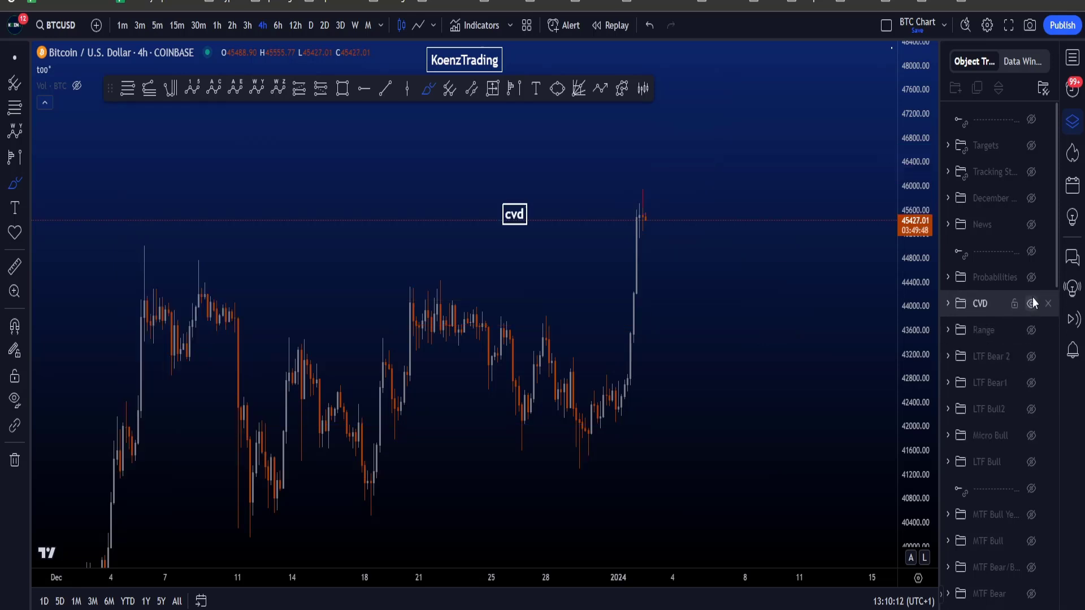
left_click(1031, 304)
left_click_drag(506, 187, 507, 240)
key("ctrl+z")
scroll(677, 314, "up", 2)
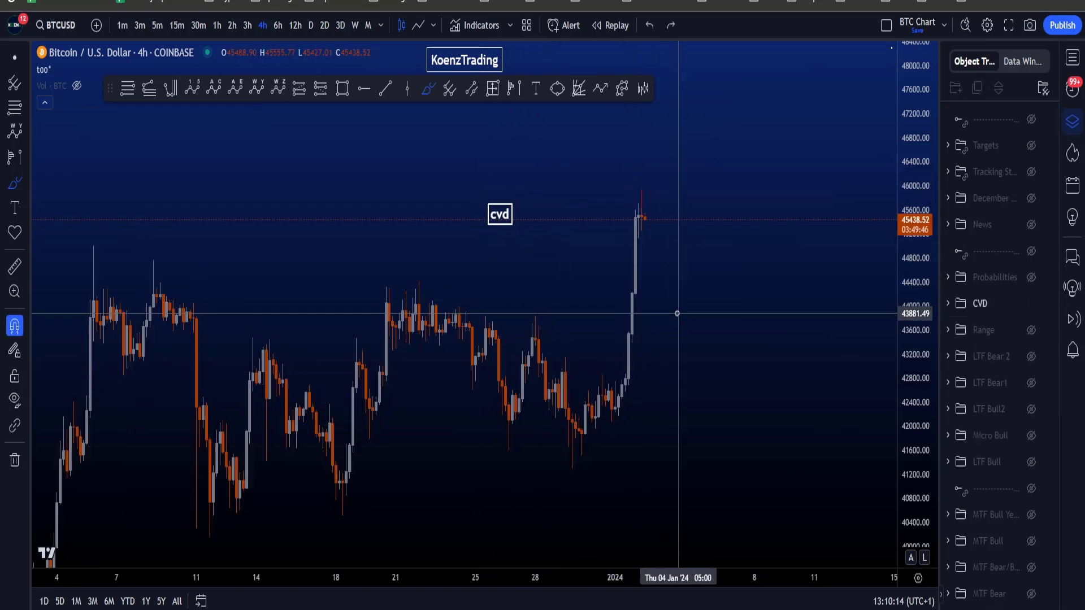
- Switch the chart to the 15-minute timeframe, auto-fit the price scale and trace the declining highs along the red trend line
scroll(677, 313, "up", 2)
left_click(177, 25)
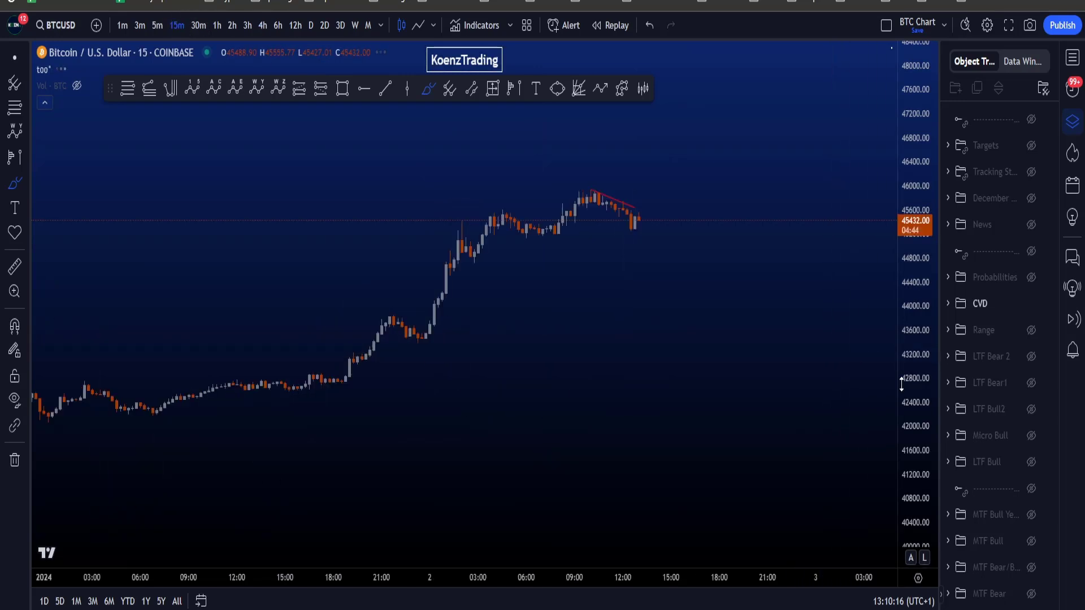
left_click(911, 558)
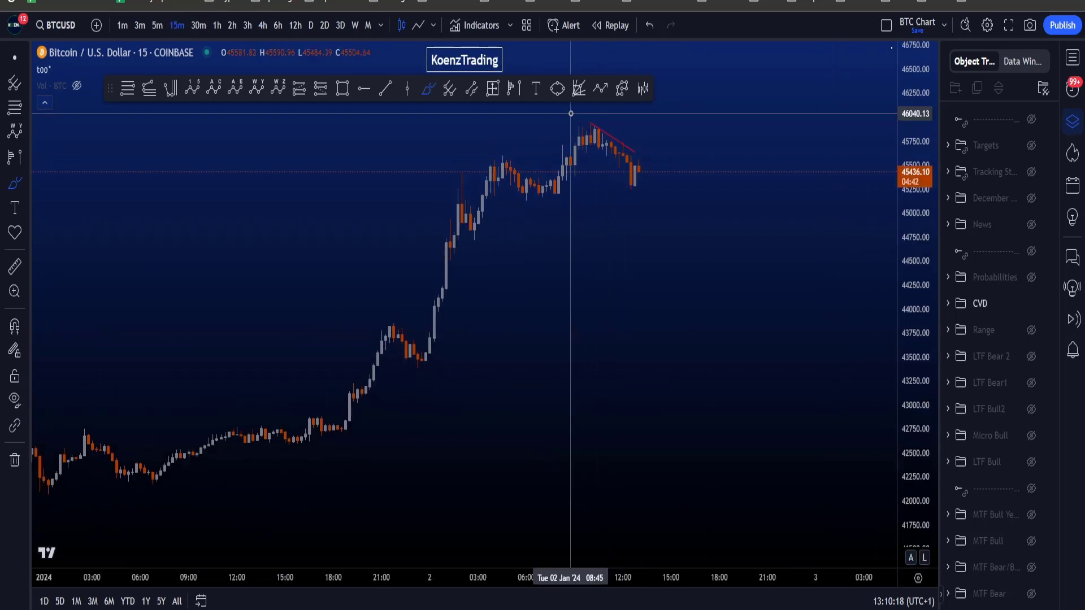
left_click_drag(574, 114, 645, 190)
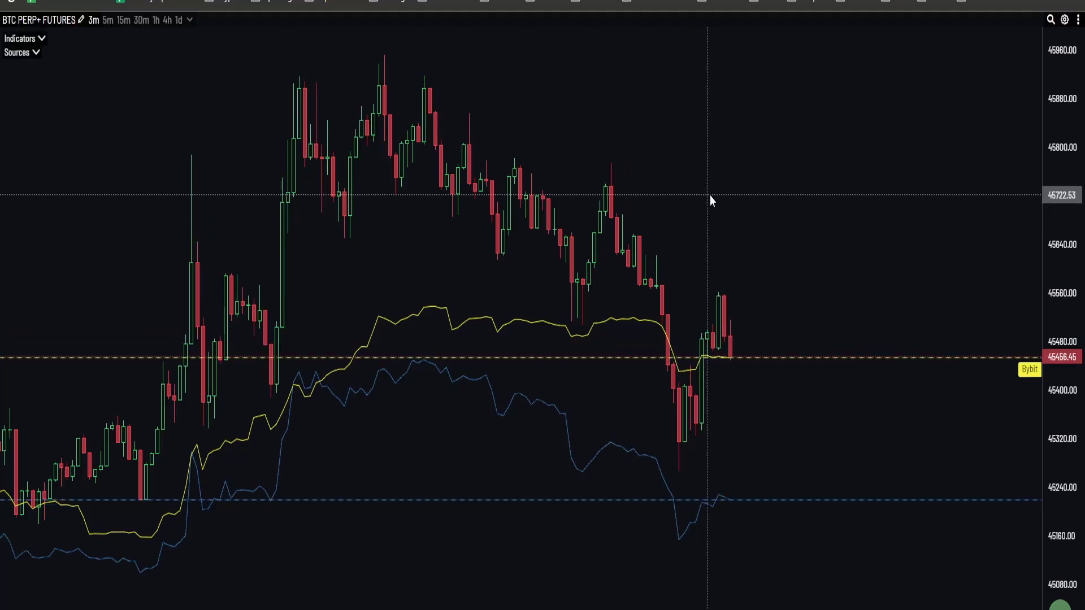
- Switch to the BTC PERP+ FUTURES chart and examine its recent highs against the yellow and blue indicator lines
left_click_drag(710, 195, 675, 177)
left_click_drag(744, 263, 715, 239)
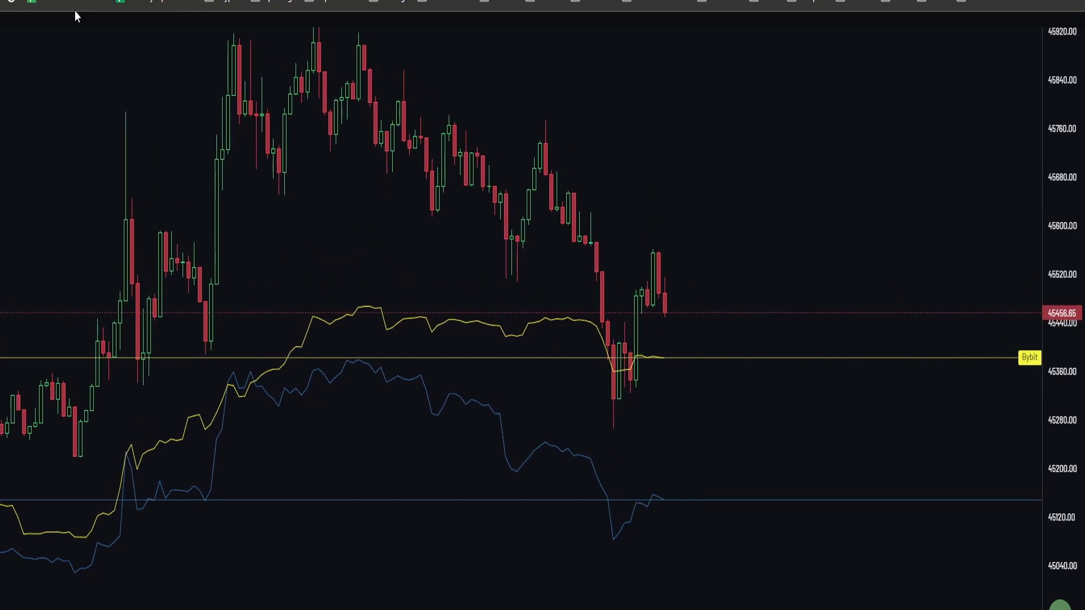
- Examine the BTC PERP+ FUTURES highs against the yellow and blue lines on the 3-minute and 15-minute timeframes
left_click(97, 22)
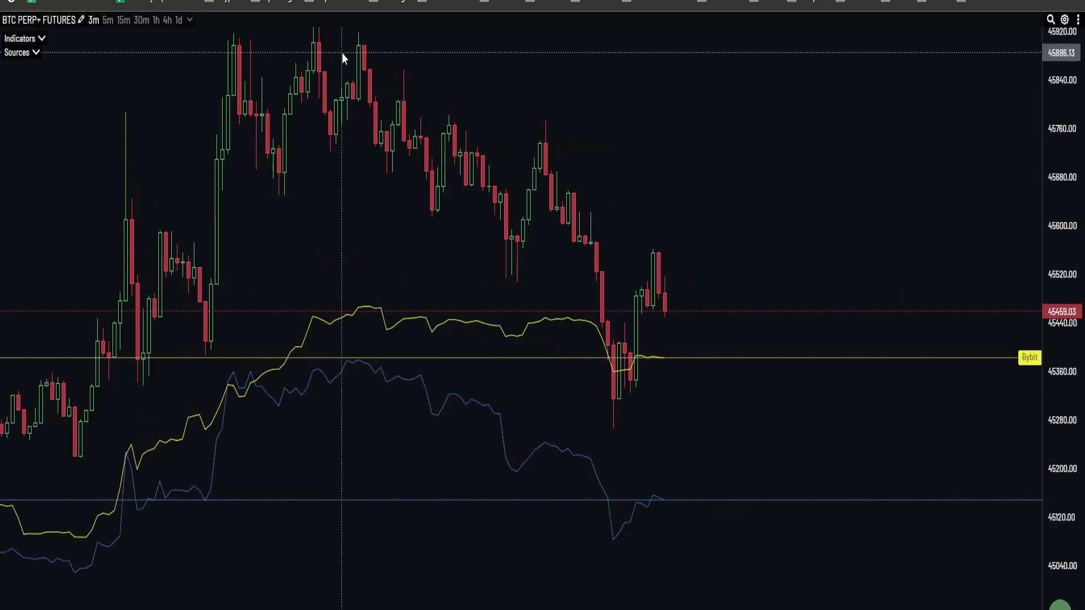
scroll(738, 237, "up", 2)
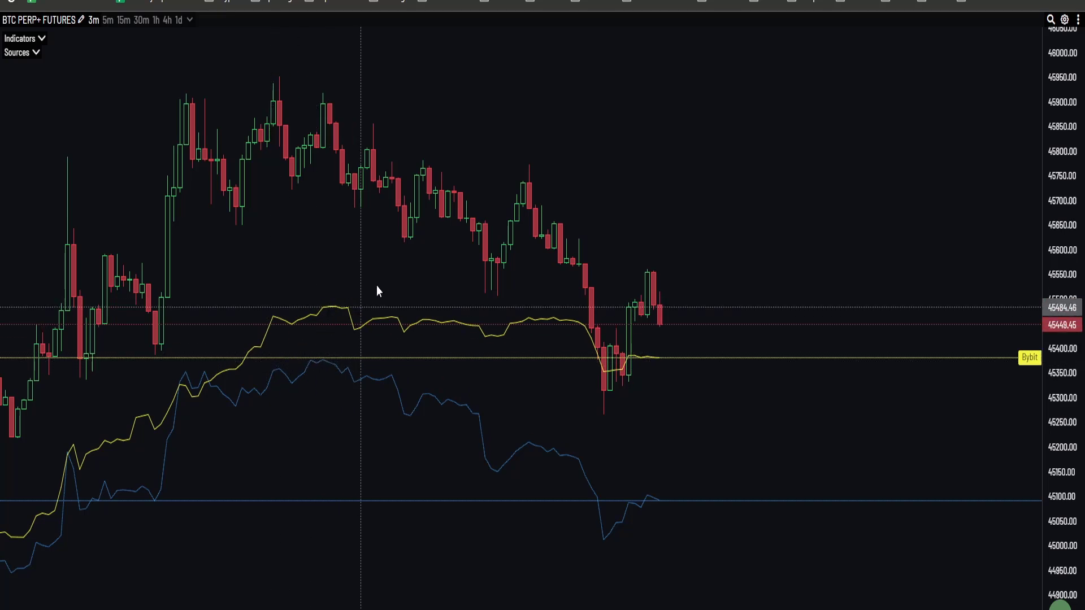
left_click_drag(376, 286, 358, 283)
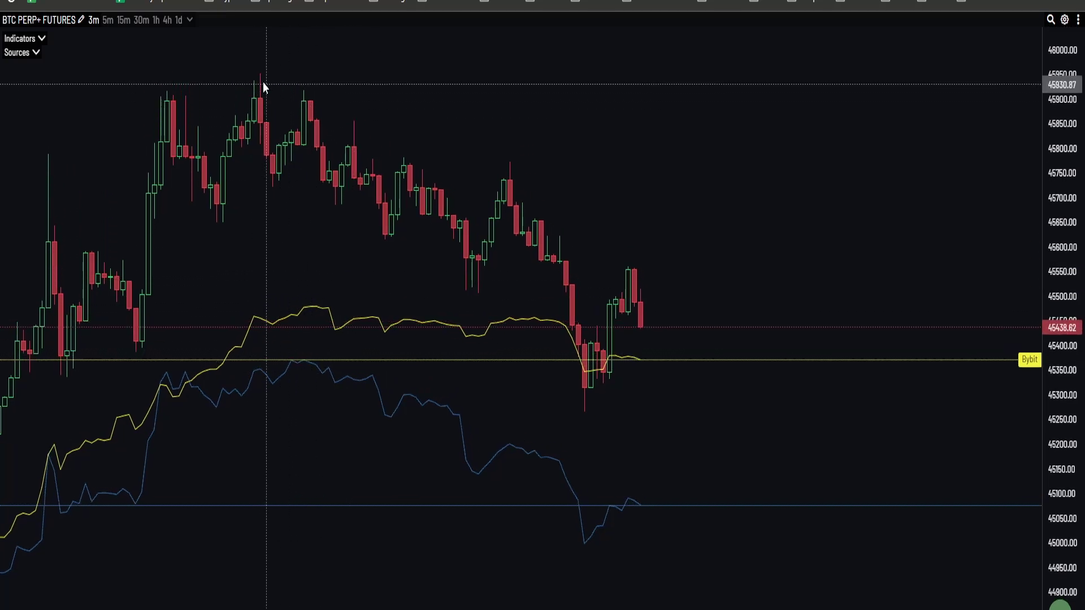
scroll(328, 131, "up", 5)
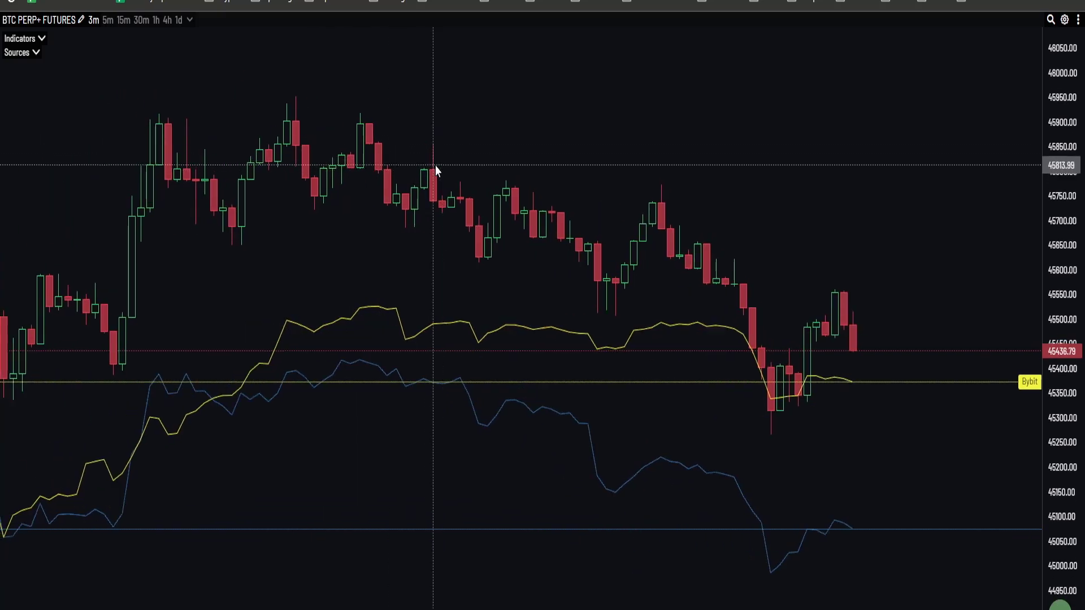
scroll(526, 181, "up", 2)
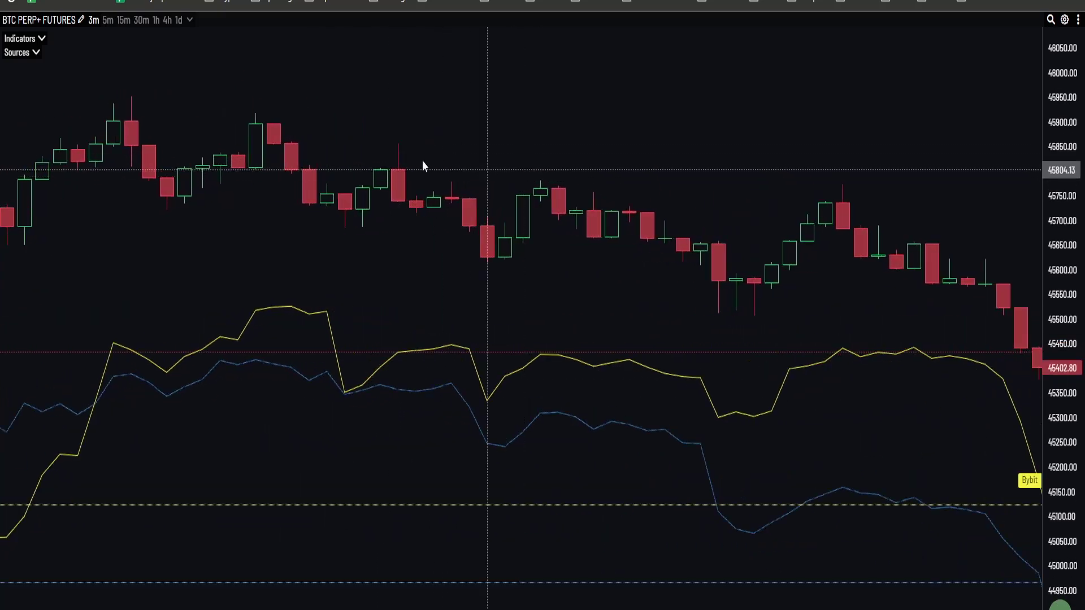
scroll(687, 260, "up", 2)
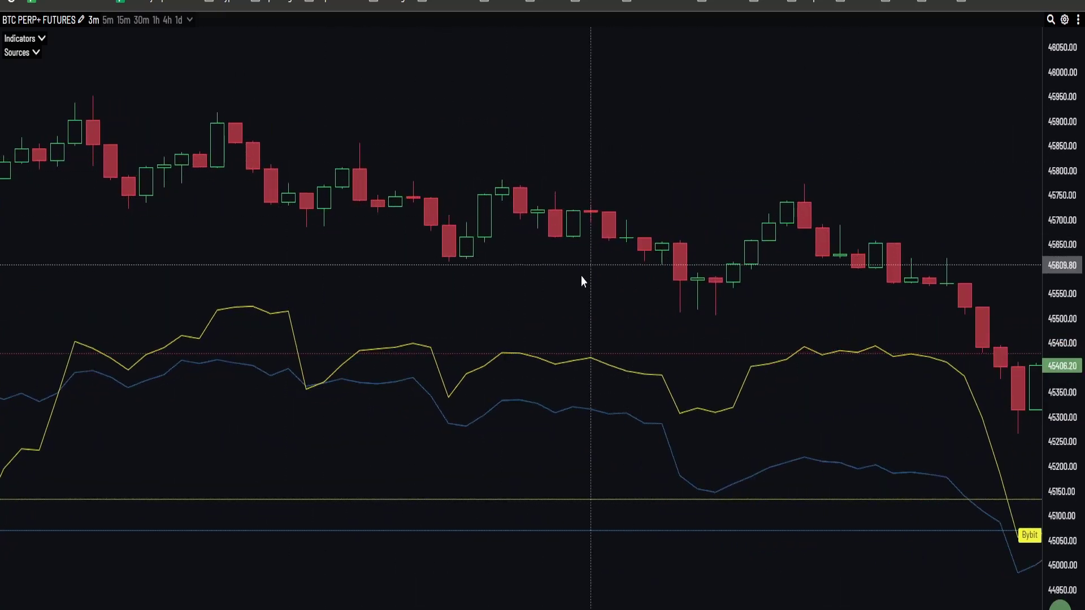
scroll(581, 276, "up", 1)
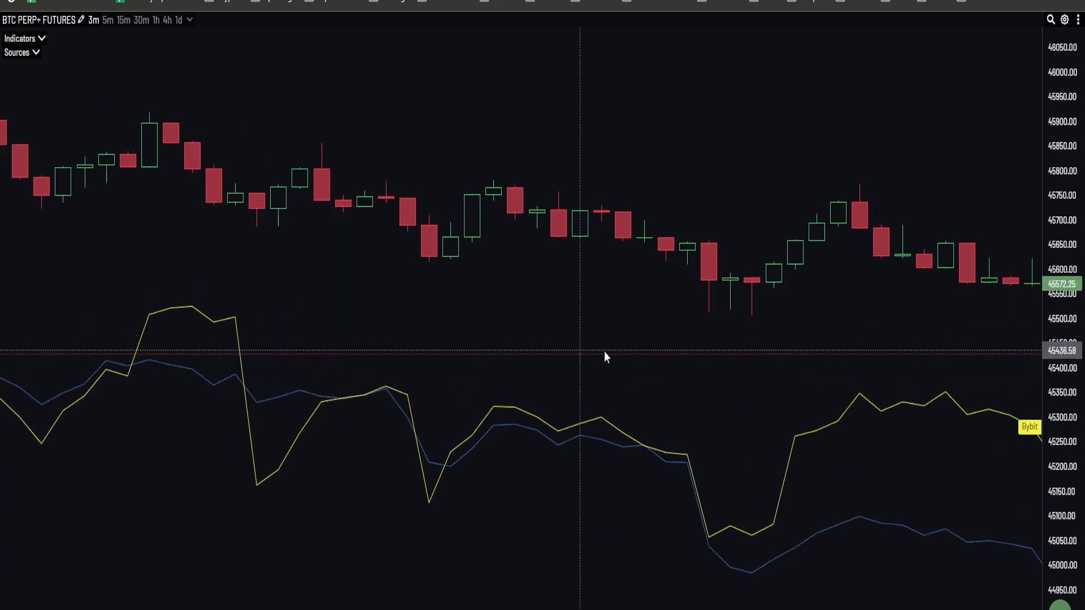
scroll(710, 353, "down", 2)
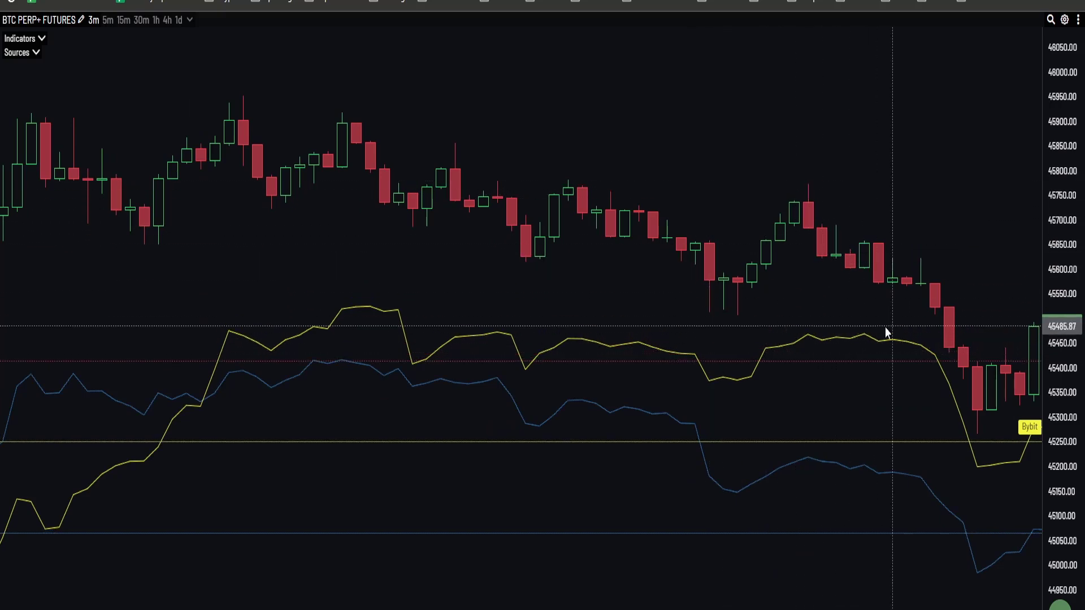
scroll(710, 348, "down", 3)
left_click_drag(1044, 342, 1042, 402)
left_click_drag(945, 412, 880, 408)
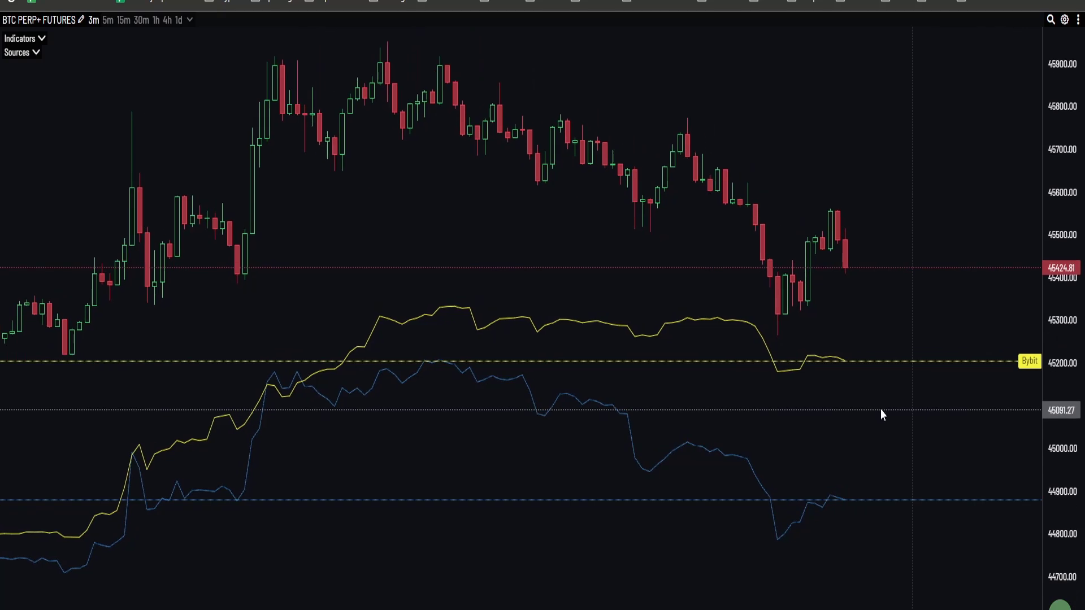
left_click(123, 21)
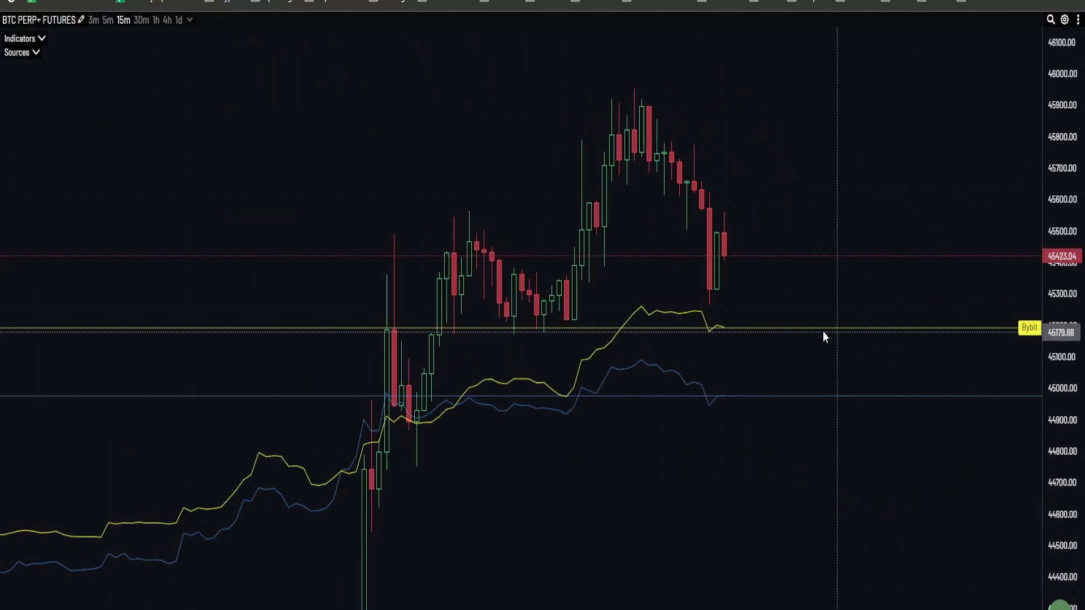
- Return to the BTCUSD chart and mark the recent highs and the area below the current price, undoing each Brush stroke
key("ctrl+Tab")
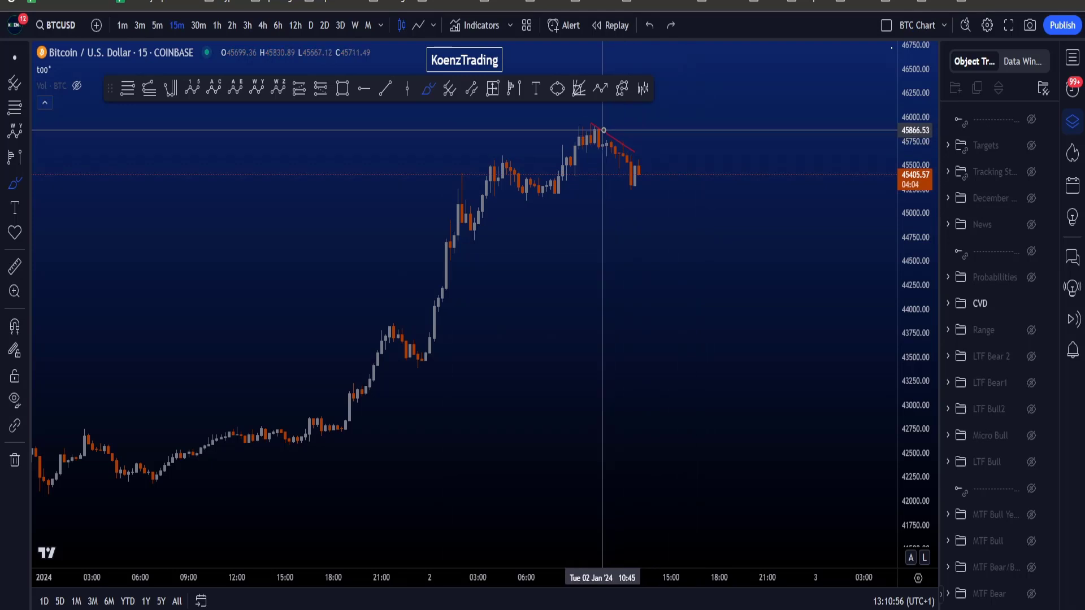
mouse_move(604, 130)
left_mouse_down()
mouse_move(633, 201)
mouse_move(594, 143)
left_mouse_up()
key("ctrl+z")
scroll(750, 239, "down", 4)
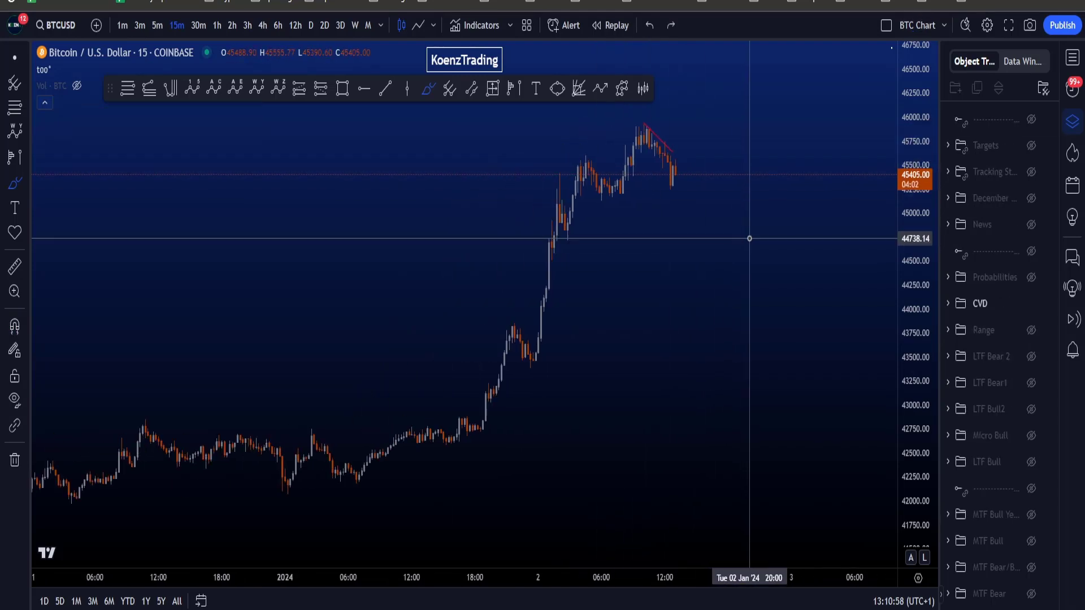
scroll(759, 233, "down", 3)
left_click_drag(706, 208, 698, 264)
key("ctrl+z")
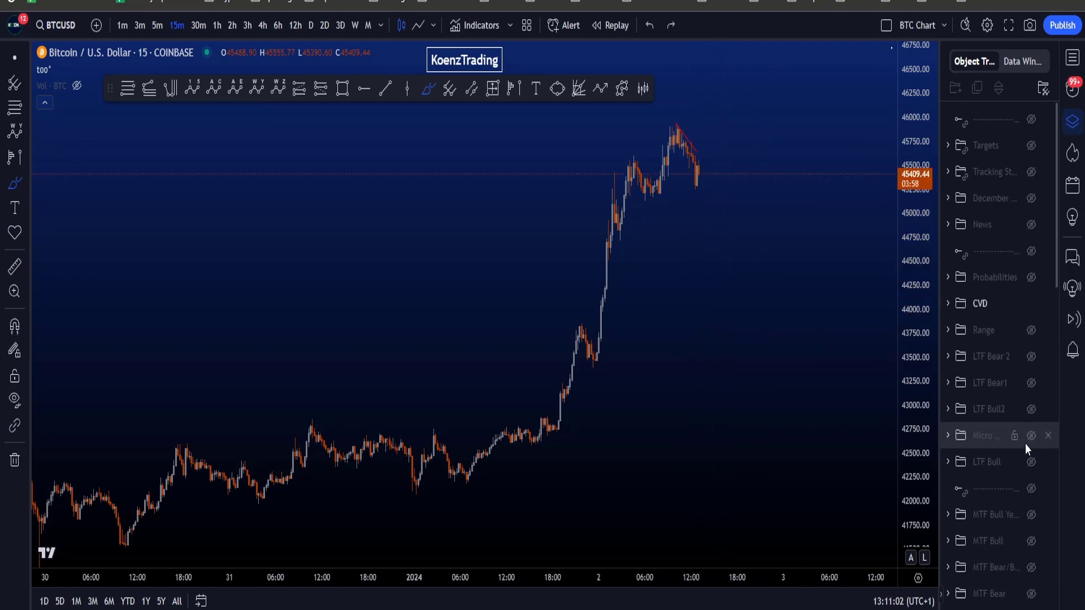
- Show the Micro Bull group briefly, hide it again and circle the recent highs with the Brush
left_click(1031, 436)
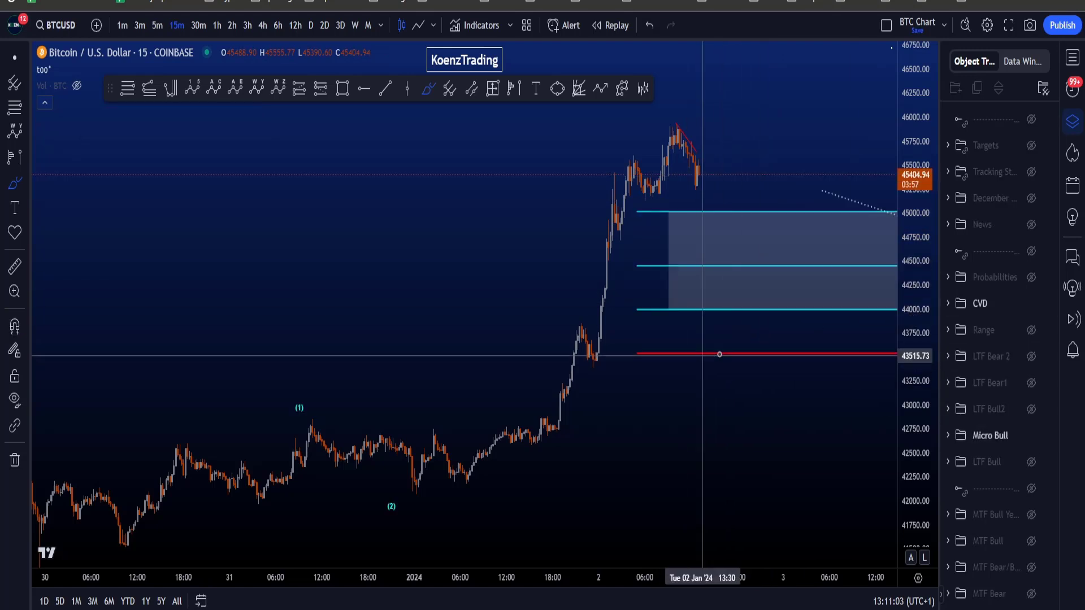
left_click(1032, 436)
mouse_move(745, 125)
left_mouse_down()
mouse_move(603, 126)
mouse_move(697, 100)
left_mouse_up()
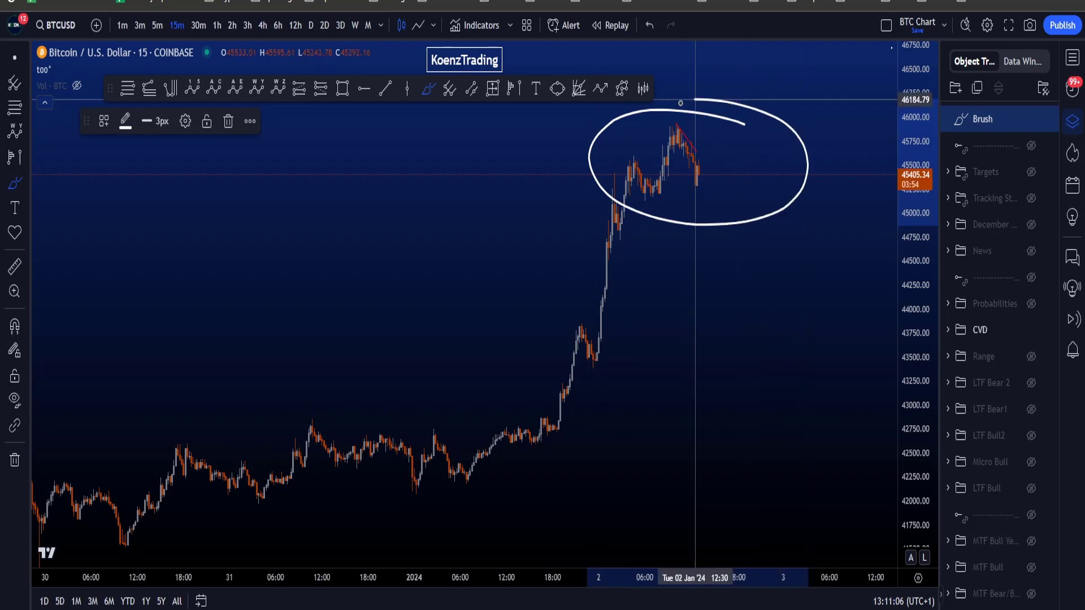
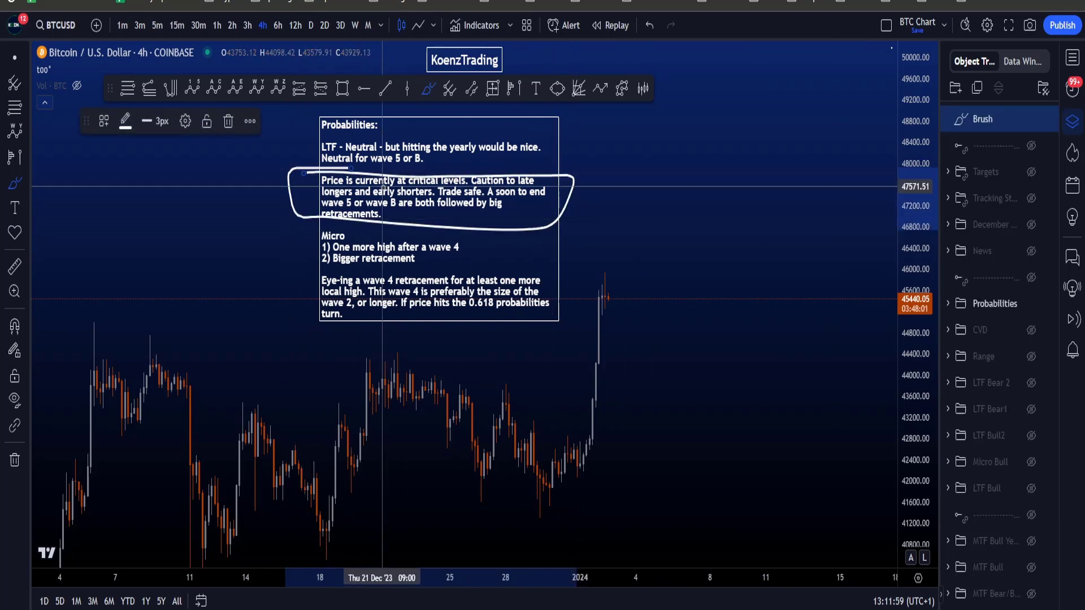
- Undo the outline around the critical-levels paragraph, then mark its lines about wave 5 or wave B and undo that stroke
key("ctrl+z")
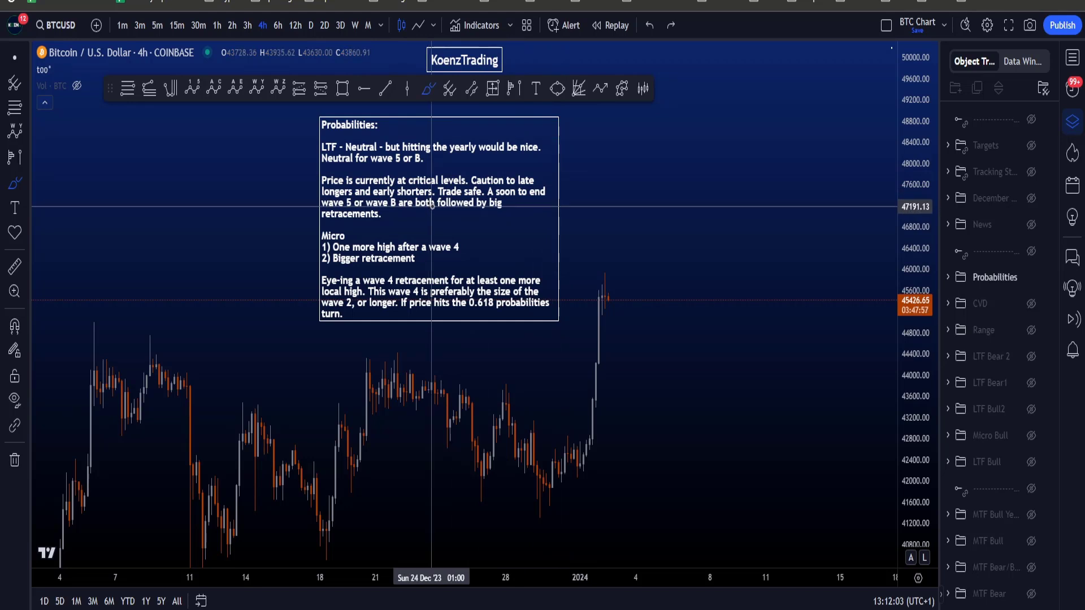
mouse_move(309, 199)
left_mouse_down()
mouse_move(503, 196)
mouse_move(475, 219)
mouse_move(327, 221)
left_mouse_up()
key("ctrl+z")
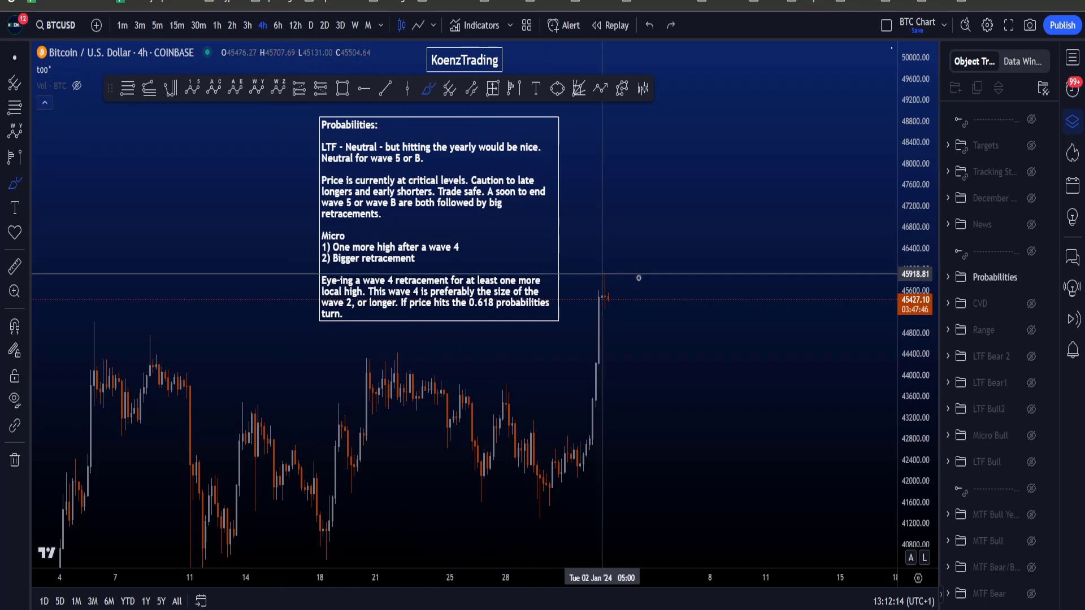
- Sketch a price path from the late-December lows and a vertical stroke further ahead, undoing the Brush strokes
scroll(641, 339, "down", 2)
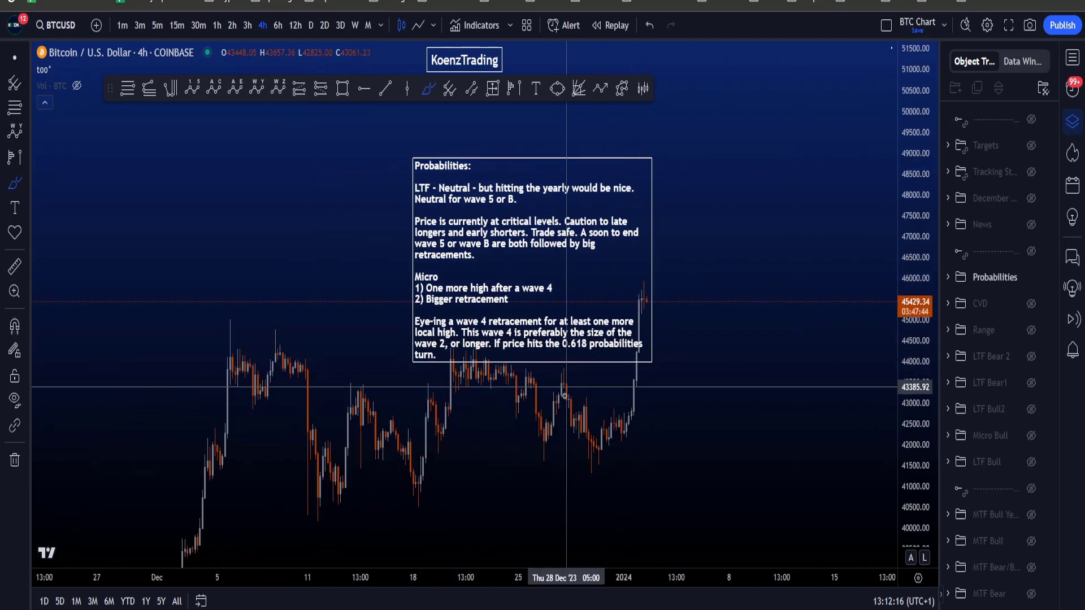
scroll(566, 396, "up", 3)
scroll(327, 430, "down", 1)
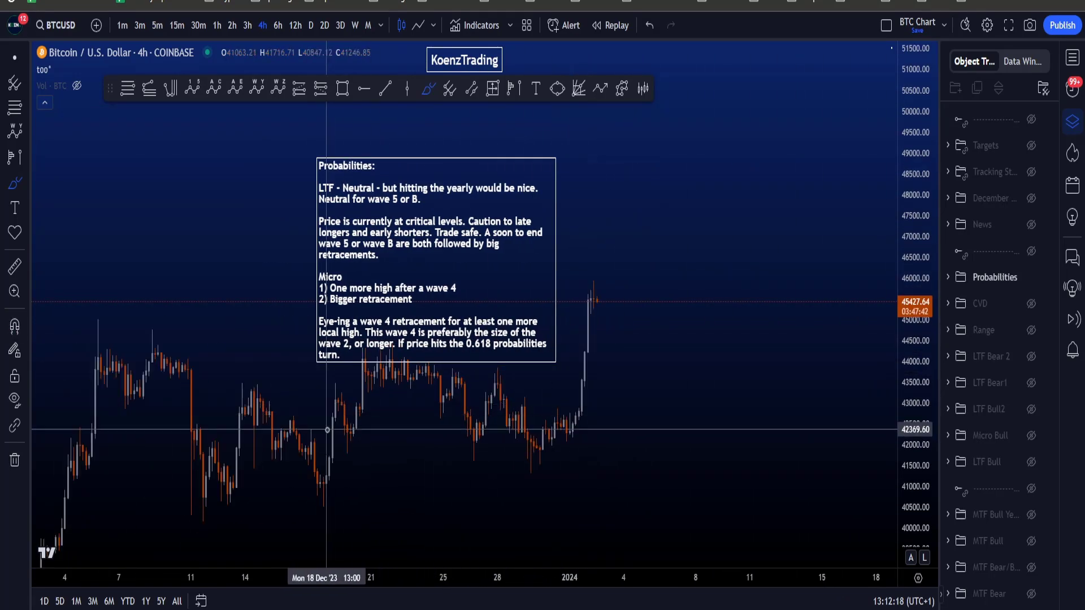
mouse_move(521, 448)
left_mouse_down()
mouse_move(635, 213)
mouse_move(667, 186)
mouse_move(754, 339)
left_mouse_up()
key("ctrl+z")
left_click_drag(773, 192, 775, 395)
key("ctrl+z")
key("ctrl+z")
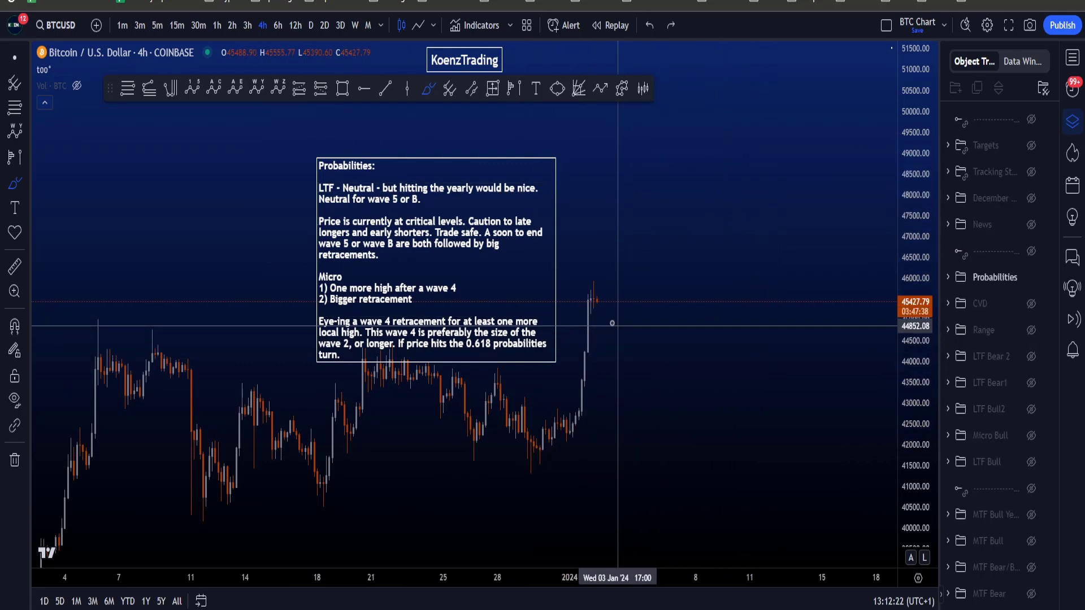
- Sketch a downward arrow from above the recent high to about 42000, then undo its strokes
mouse_move(634, 242)
left_mouse_down()
mouse_move(633, 281)
mouse_move(695, 451)
left_mouse_up()
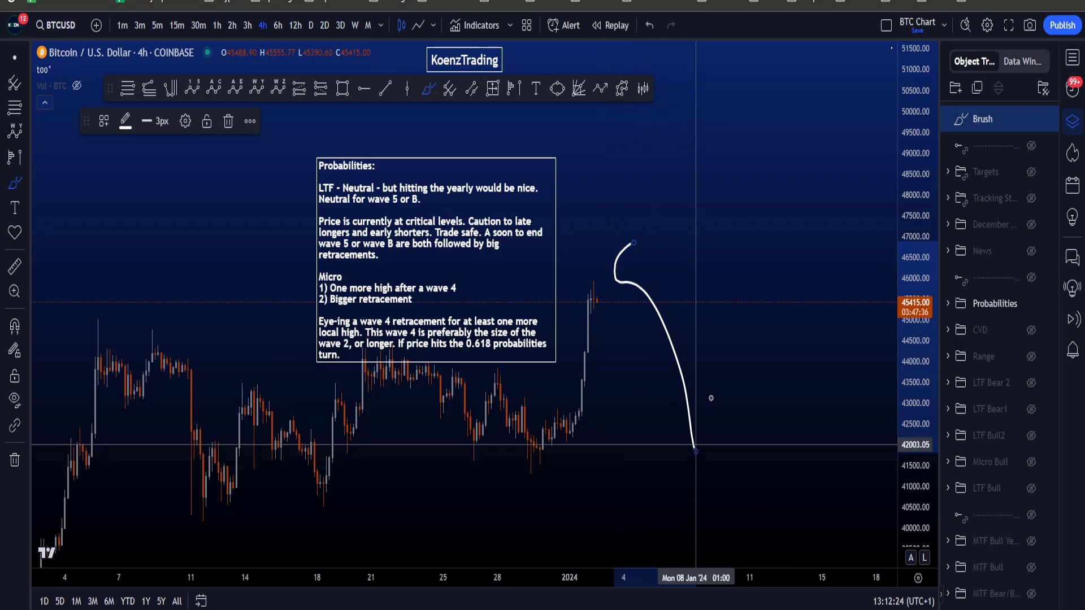
left_click_drag(711, 394, 663, 448)
key("ctrl+z")
key("ctrl+z")
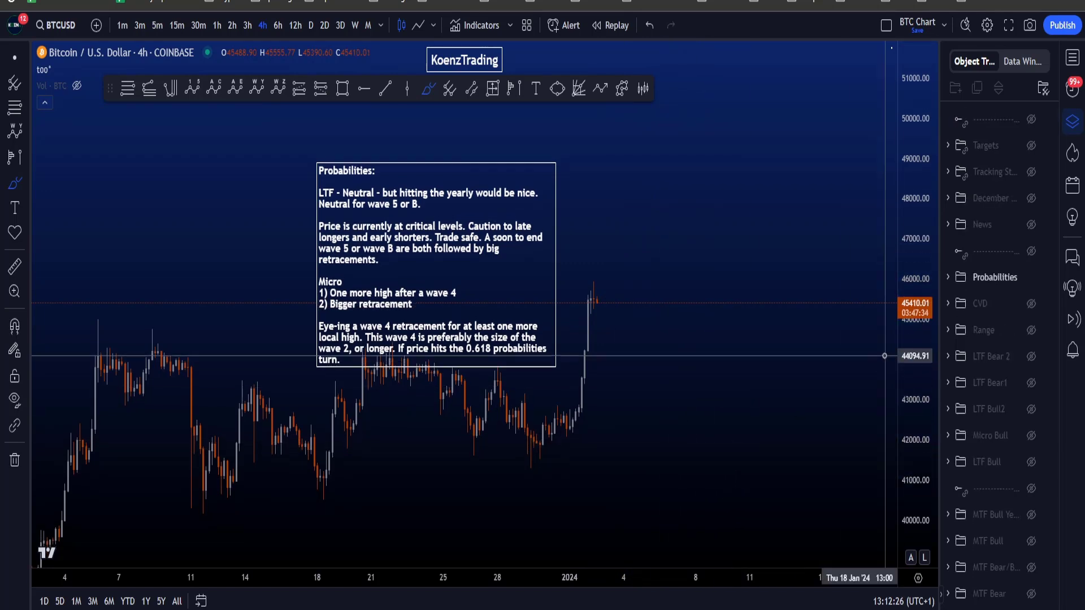
- Outline the area above the recent high up to about 50500 and sketch a downward arrow beyond it, undoing all strokes
scroll(713, 306, "down", 1)
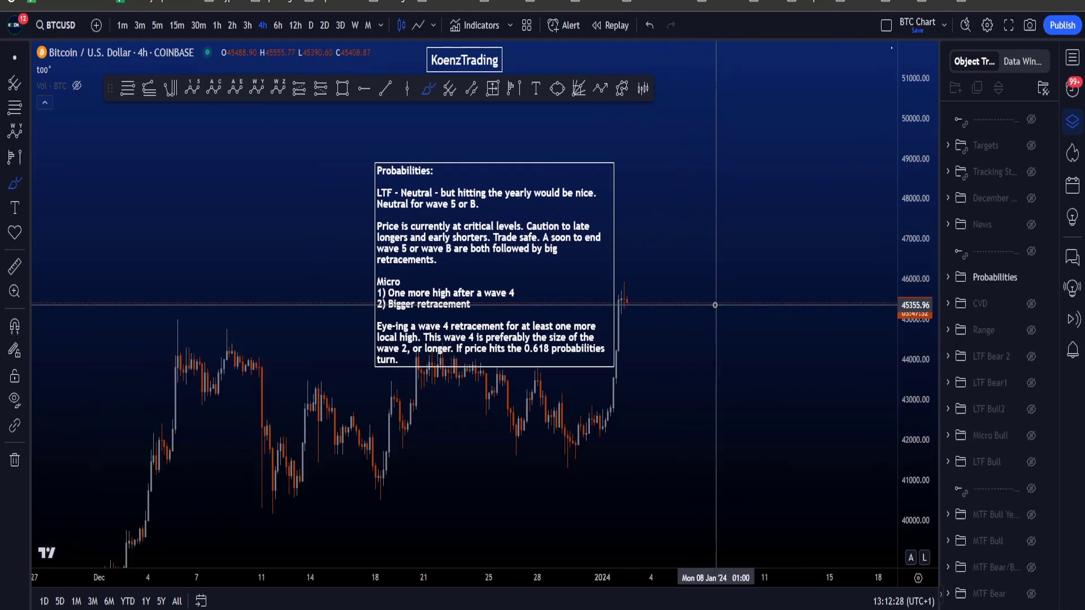
scroll(715, 305, "up", 1)
mouse_move(577, 262)
left_mouse_down()
mouse_move(680, 295)
mouse_move(525, 255)
mouse_move(637, 252)
mouse_move(710, 90)
mouse_move(613, 259)
left_mouse_up()
key("ctrl+z")
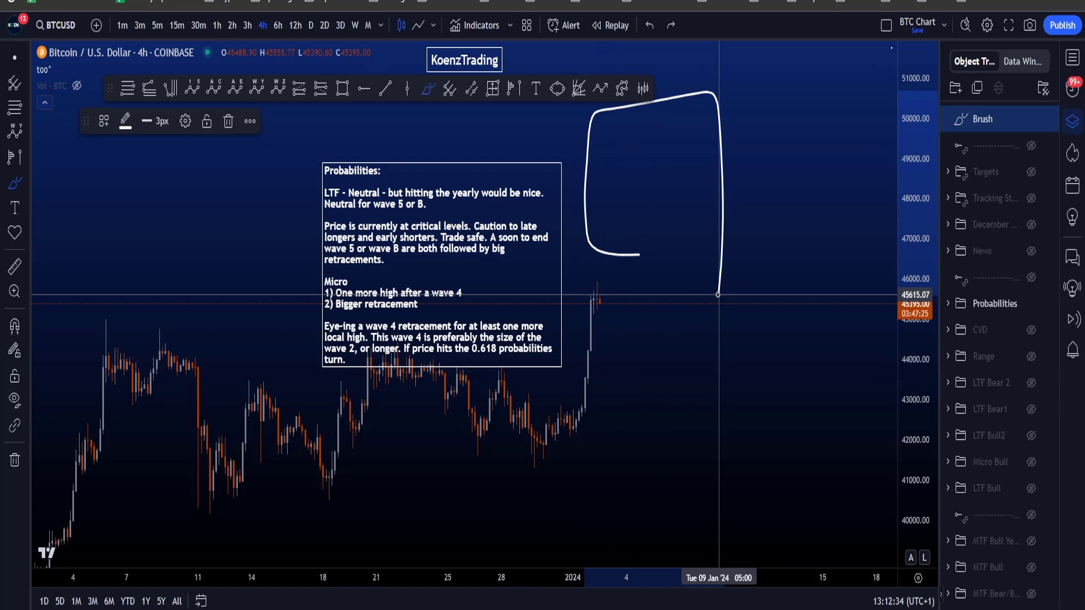
key("ctrl+z")
mouse_move(737, 57)
left_mouse_down()
mouse_move(732, 65)
mouse_move(799, 141)
mouse_move(802, 187)
left_mouse_up()
left_click_drag(813, 119, 783, 184)
key("ctrl+z")
key("ctrl+z")
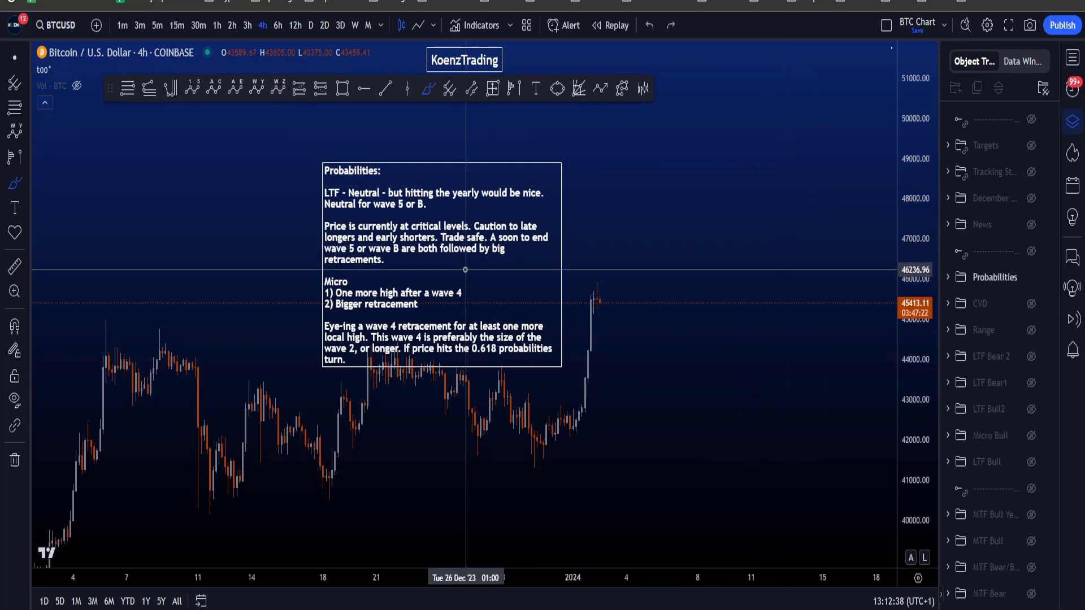
- Mark the Micro section, the latest candles and the "One more high after a wave 4" line, undoing the Brush strokes
mouse_move(308, 270)
left_mouse_down()
mouse_move(497, 297)
mouse_move(320, 276)
left_mouse_up()
key("ctrl+z")
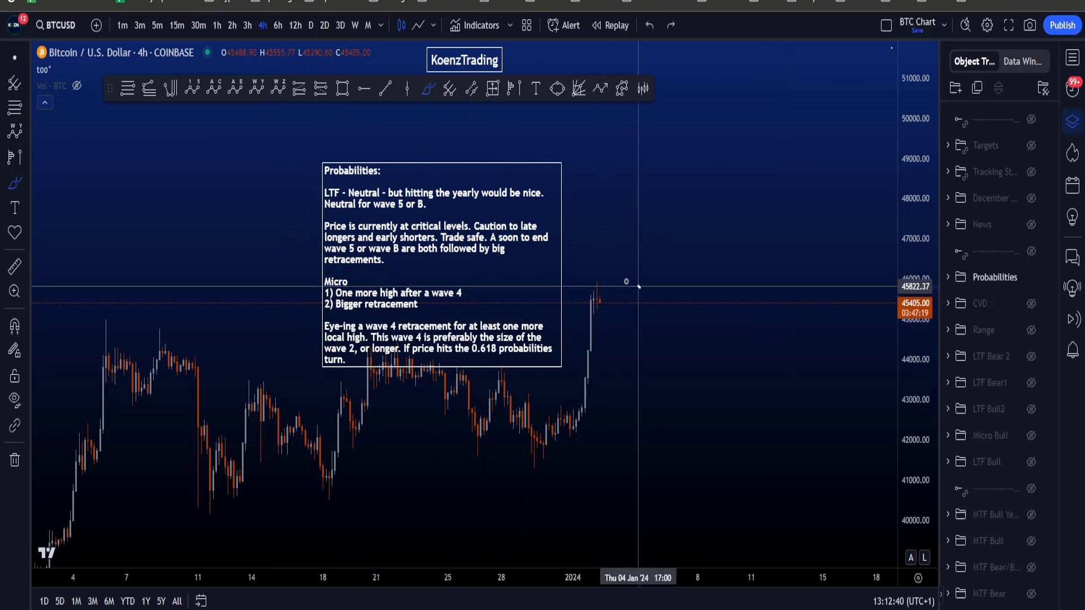
left_click_drag(641, 289, 645, 299)
key("ctrl+z")
mouse_move(229, 279)
left_mouse_down()
mouse_move(310, 291)
mouse_move(303, 302)
left_mouse_up()
key("ctrl+z")
key("ctrl+z")
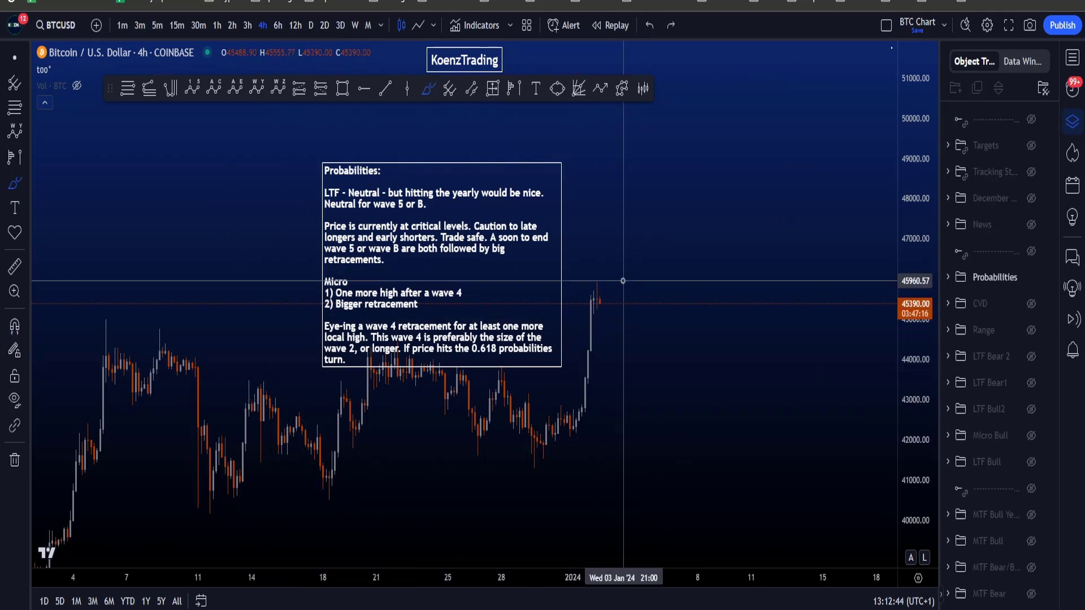
- Mark the latest candles, then sketch a wave 4 dip followed by a new high with an arrowhead, undoing each stroke
mouse_move(623, 281)
left_mouse_down()
mouse_move(588, 282)
mouse_move(596, 314)
mouse_move(621, 311)
left_mouse_up()
key("ctrl+z")
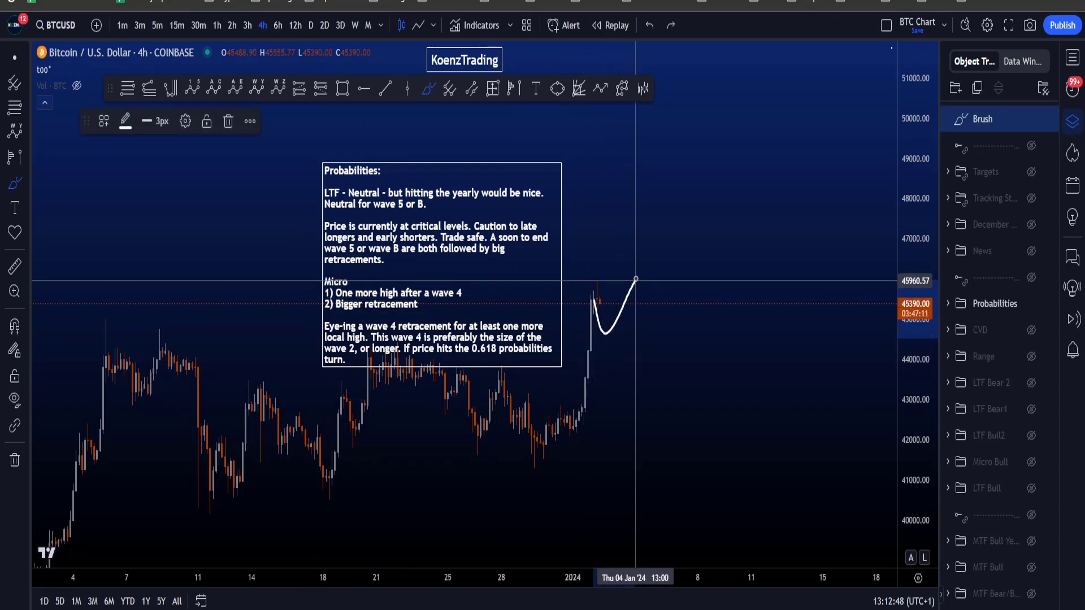
mouse_move(647, 262)
left_mouse_down()
mouse_move(656, 256)
mouse_move(635, 240)
left_mouse_up()
key("ctrl+z")
key("ctrl+z")
- Draw an arrow pointing to the "Bigger retracement" line of the Probabilities note, then undo its strokes
left_click_drag(259, 297, 314, 303)
mouse_move(307, 287)
left_mouse_down()
mouse_move(320, 300)
mouse_move(306, 314)
left_mouse_up()
key("ctrl+z")
key("ctrl+z")
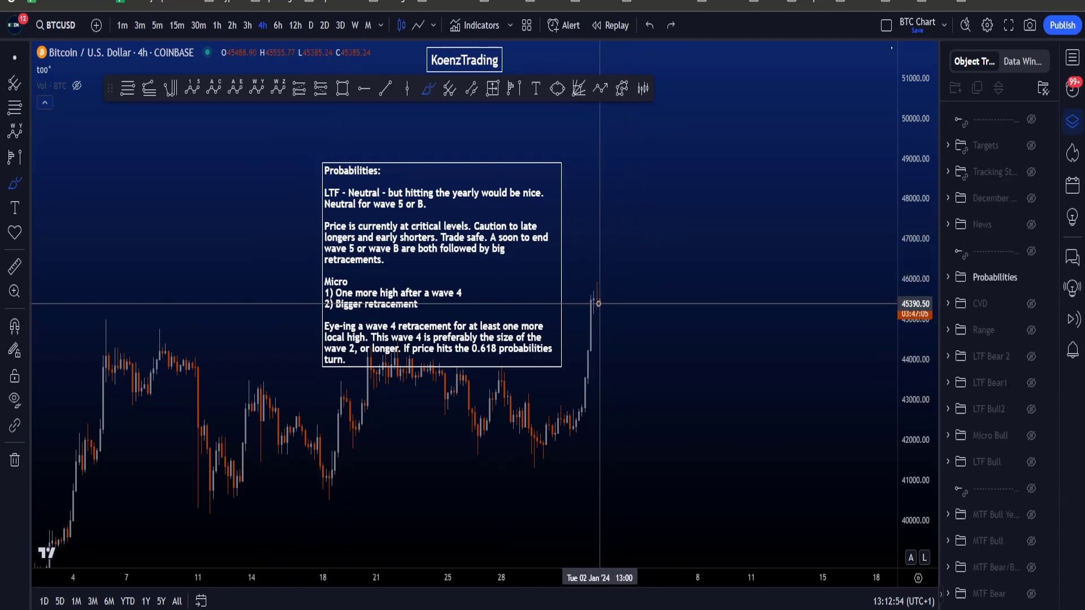
- Trace the rise from the late-December low to about 44650 and mark the wave 4 retracement paragraph, undoing both strokes
left_click_drag(533, 458, 588, 333)
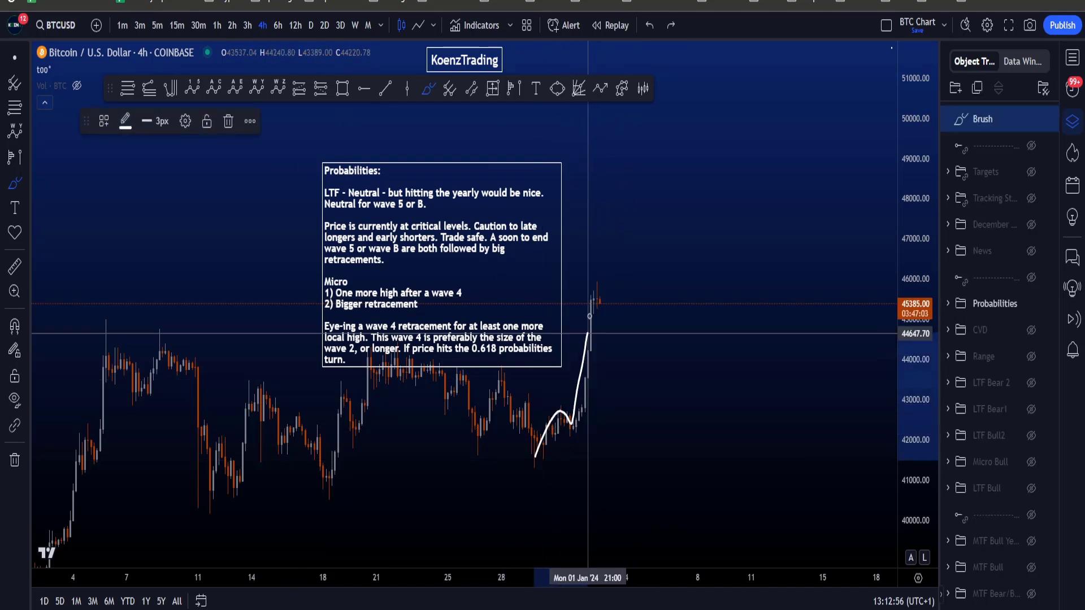
key("ctrl+z")
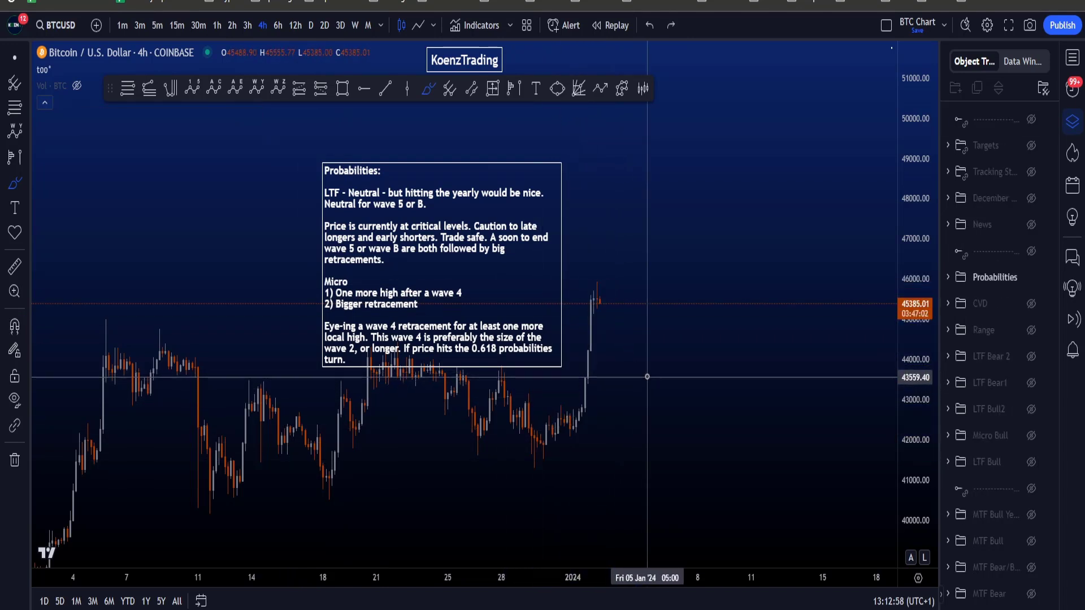
mouse_move(313, 317)
left_mouse_down()
mouse_move(368, 314)
mouse_move(565, 339)
mouse_move(259, 371)
left_mouse_up()
key("ctrl+z")
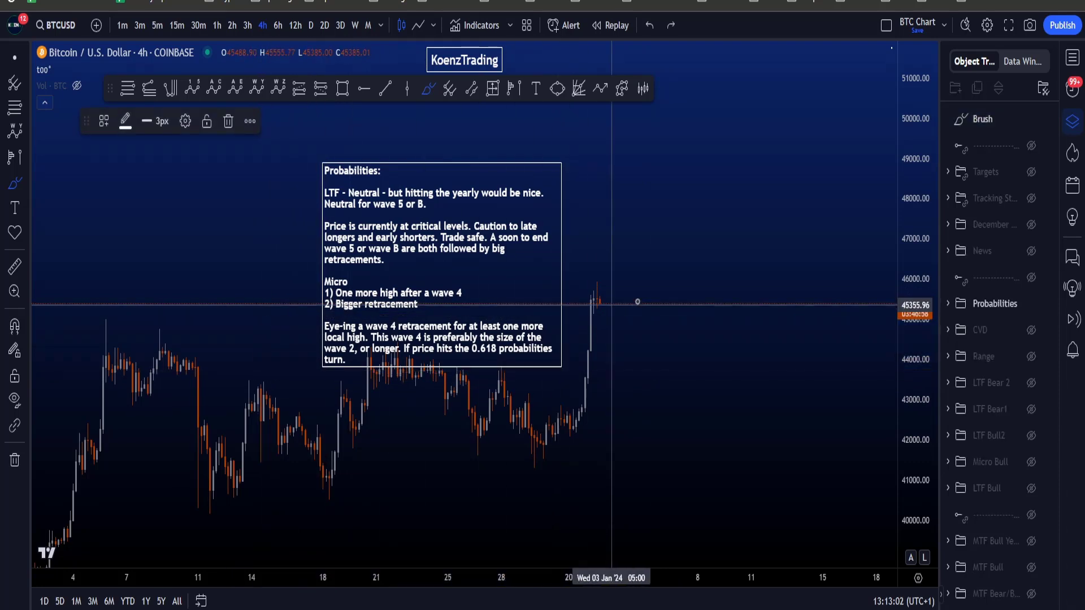
- Circle the latest candles at the recent high and sketch a move up from just below them, undoing the Brush strokes
mouse_move(622, 281)
left_mouse_down()
mouse_move(582, 306)
mouse_move(633, 283)
left_mouse_up()
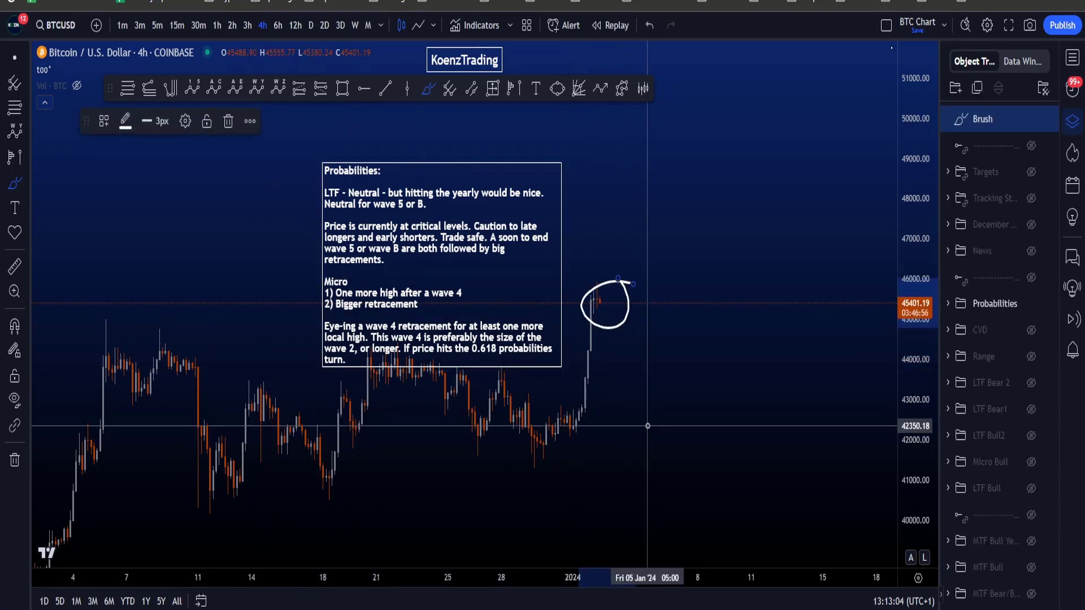
key("ctrl+z")
mouse_move(592, 333)
left_mouse_down()
mouse_move(585, 310)
mouse_move(624, 289)
mouse_move(609, 279)
mouse_move(639, 288)
mouse_move(565, 300)
mouse_move(623, 268)
left_mouse_up()
key("ctrl+z")
key("ctrl+z")
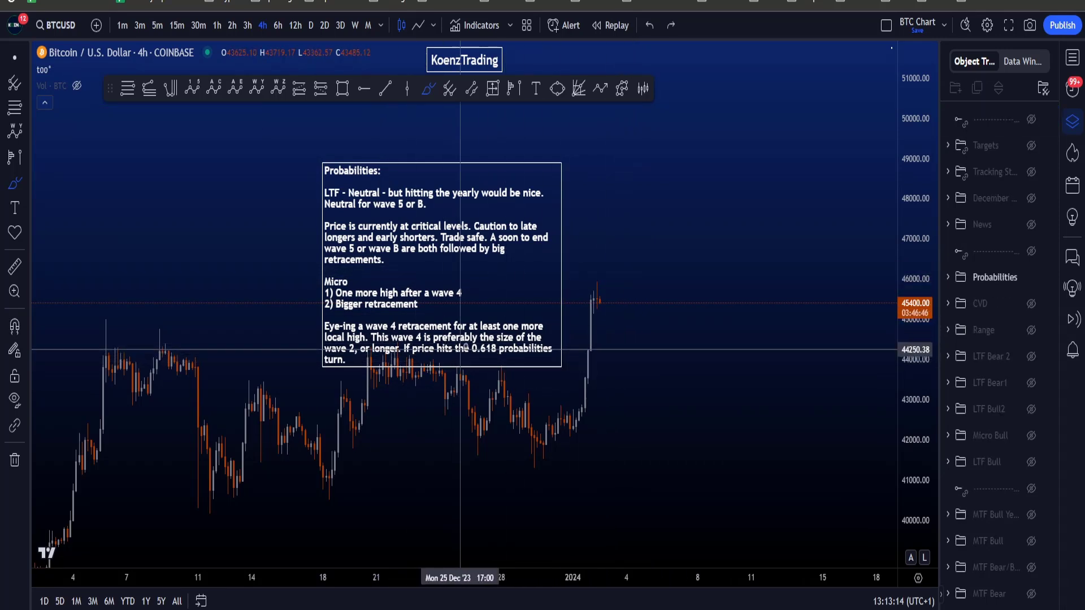
- Circle the wave 2 pullback around 1 January and the Micro Bull group's 0.618 level, undoing each Brush stroke
mouse_move(557, 404)
left_mouse_down()
mouse_move(548, 434)
mouse_move(575, 430)
mouse_move(577, 417)
left_mouse_up()
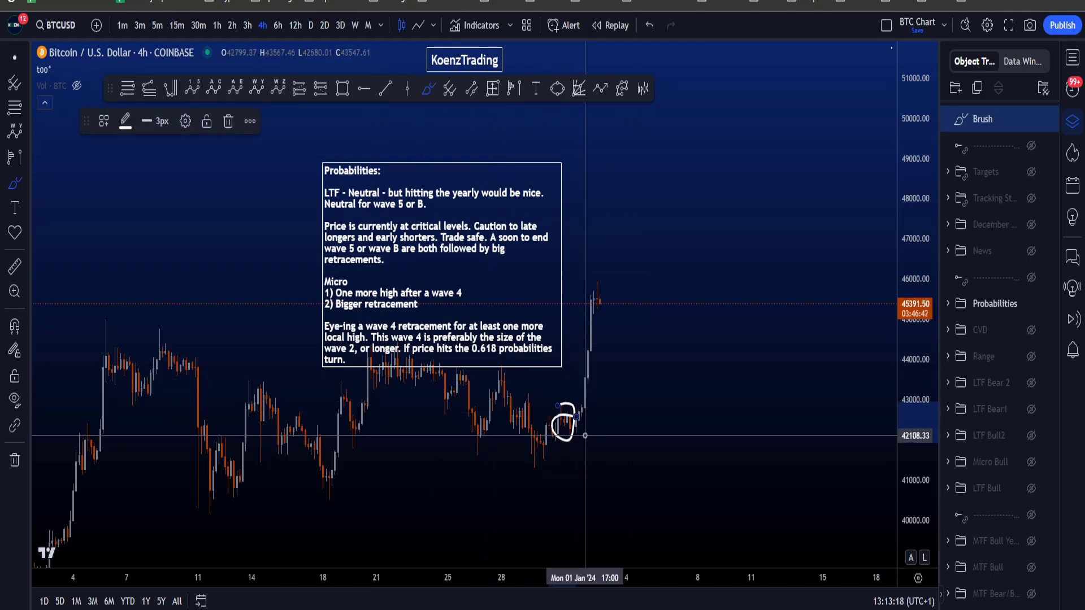
key("ctrl+z")
mouse_move(735, 376)
left_mouse_down()
mouse_move(598, 363)
mouse_move(593, 379)
mouse_move(622, 402)
mouse_move(713, 404)
left_mouse_up()
key("ctrl+z")
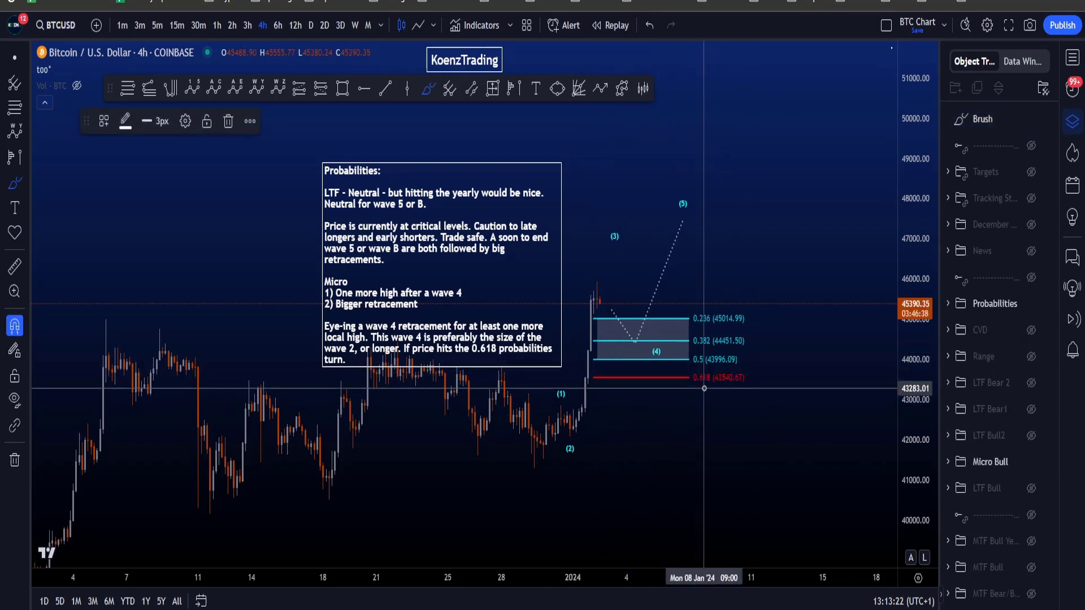